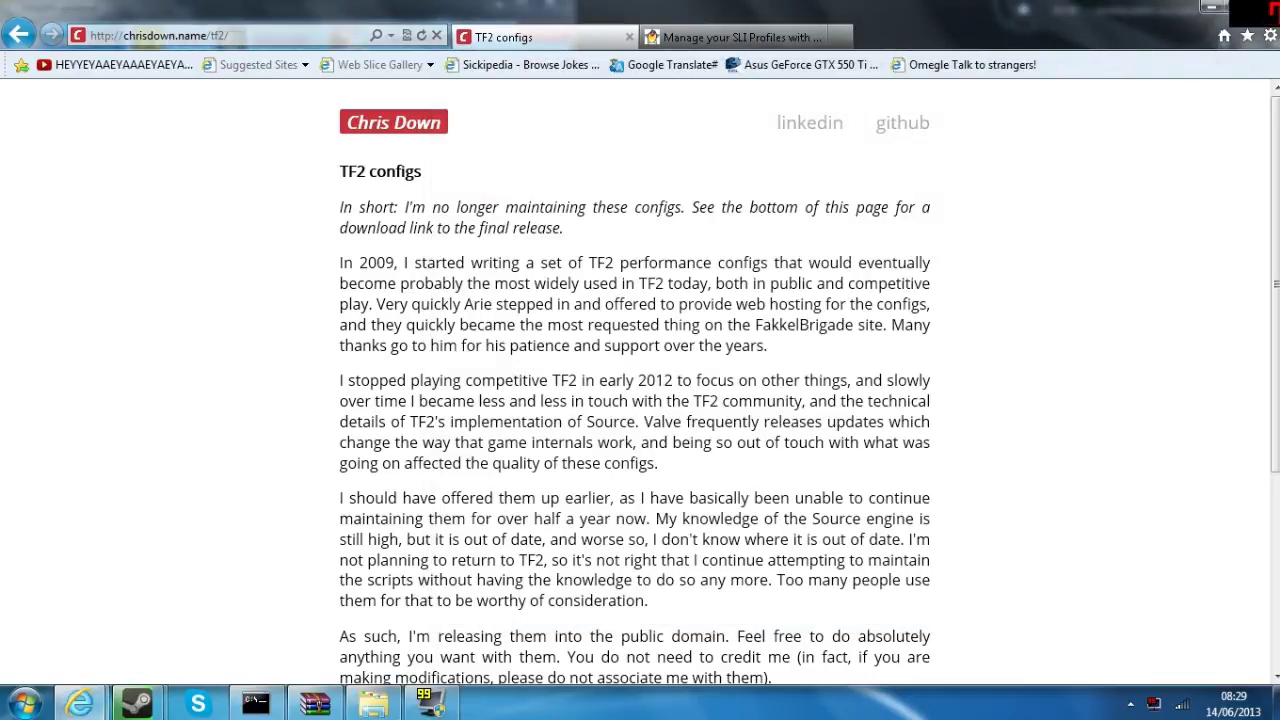
Review the TF2 configs page down to the ZIP archive download of the final release.
scroll(635, 380, down, 4)
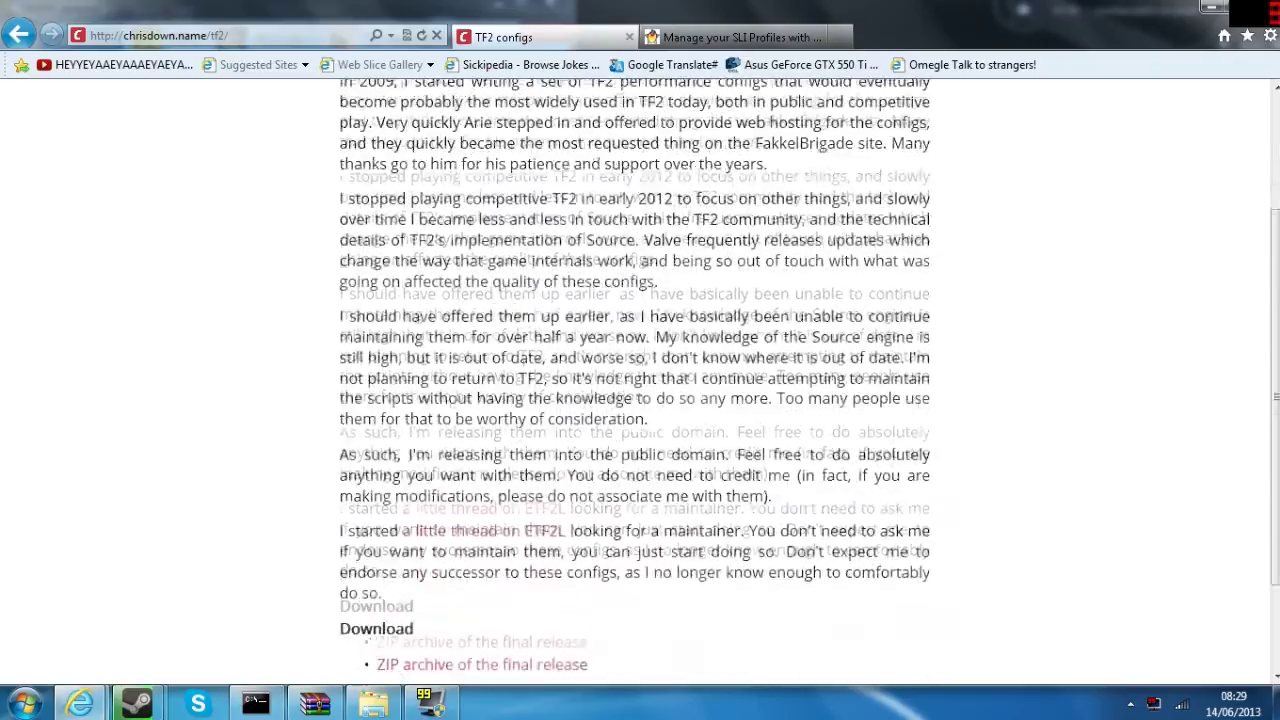
scroll(635, 380, up, 4)
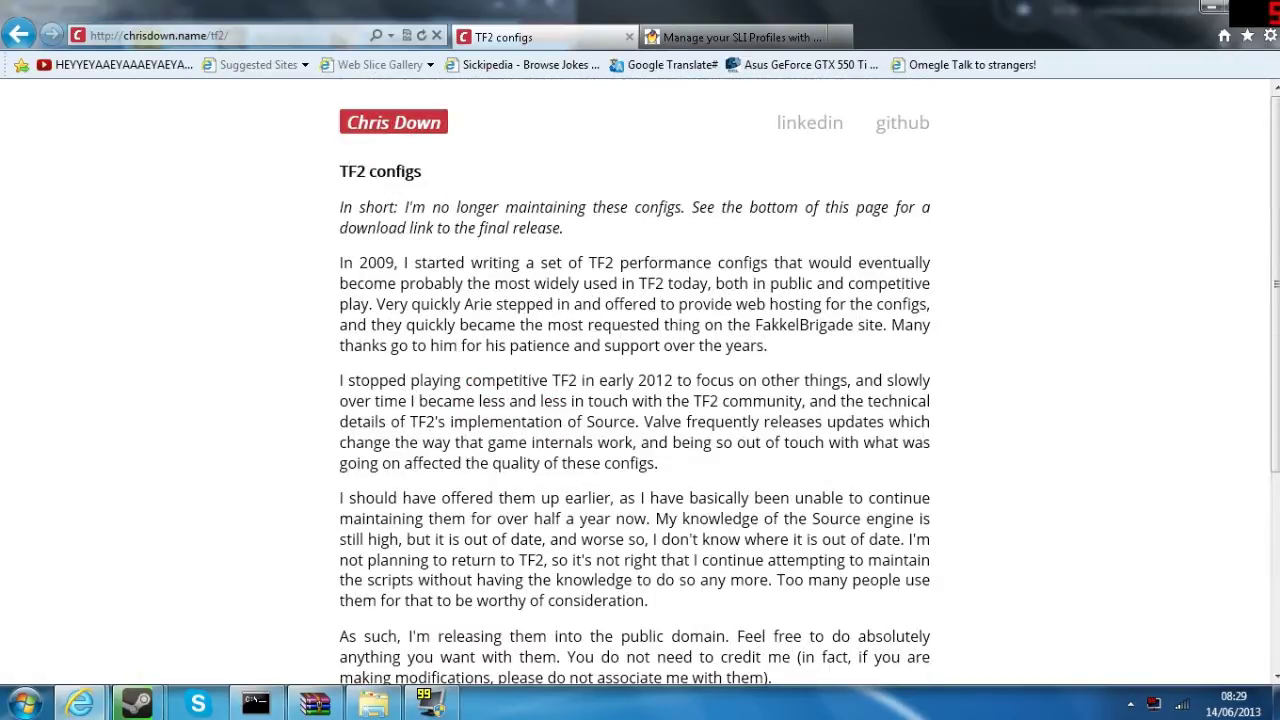
scroll(635, 380, down, 3)
scroll(635, 380, up, 4)
scroll(635, 380, down, 4)
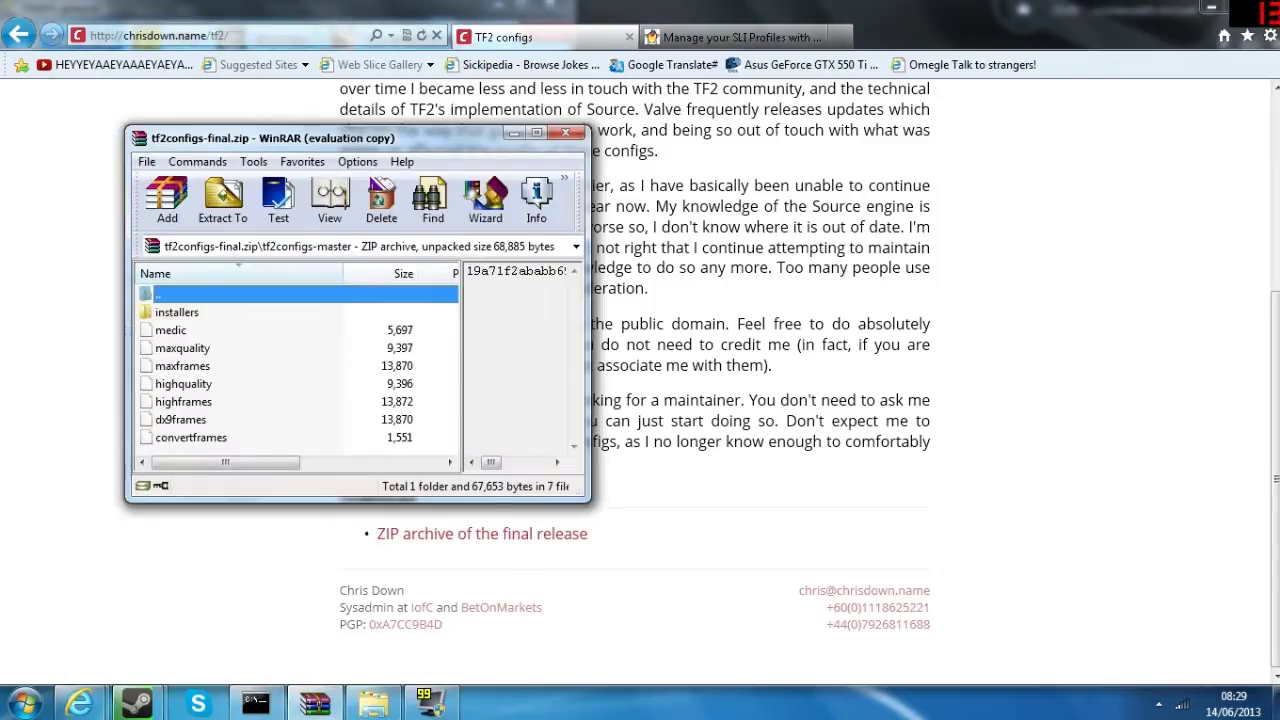
Select the maxframes config inside the tf2configs-master folder of the tf2configs-final.zip archive.
click(177, 312)
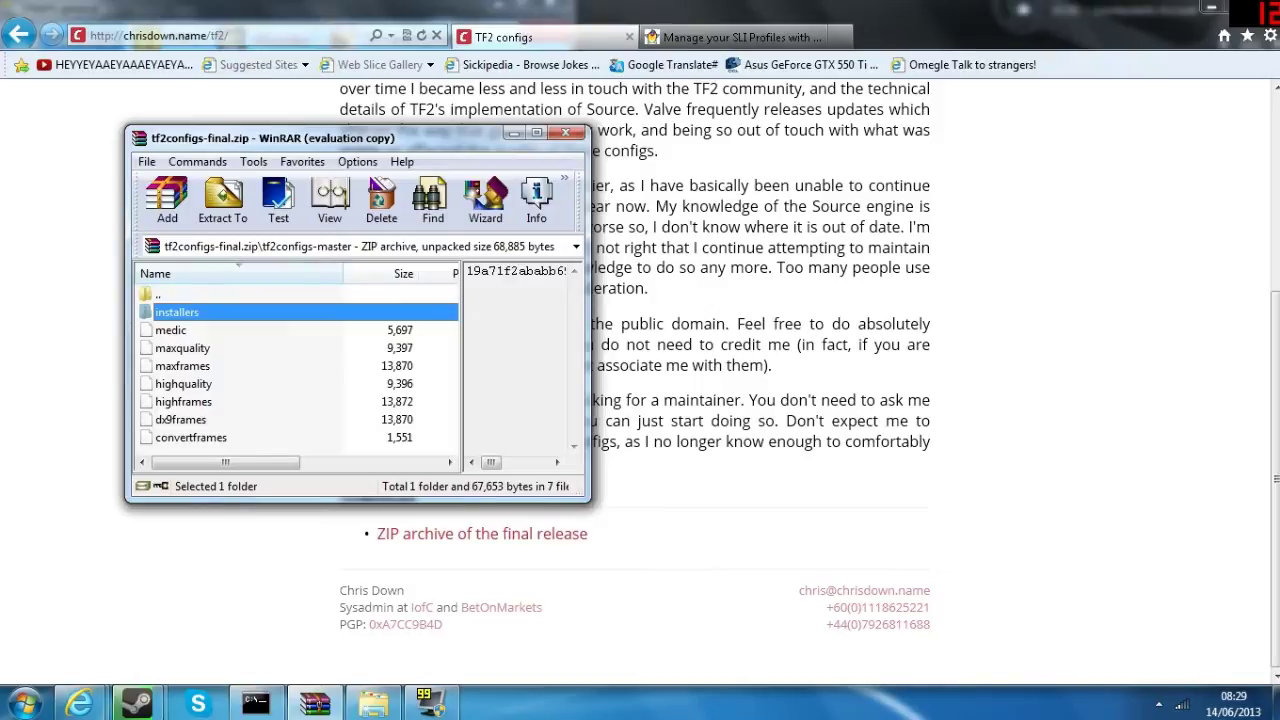
click(183, 348)
click(183, 366)
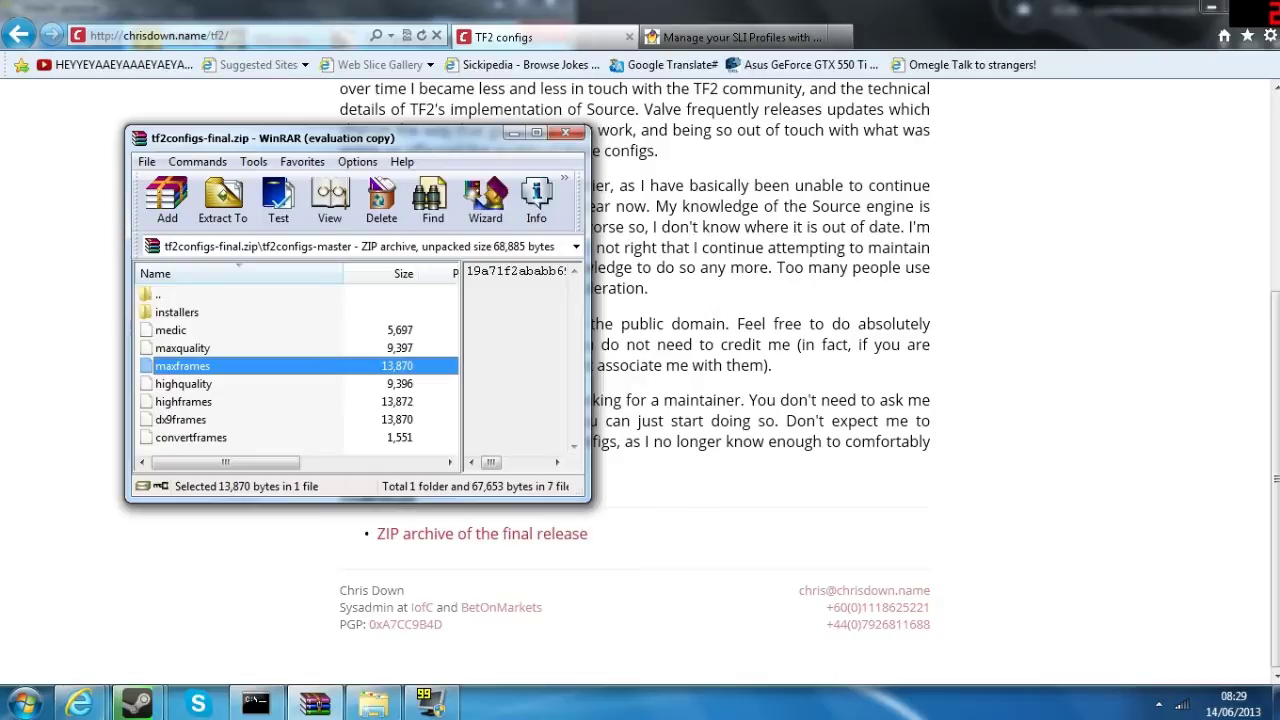
Open the Steamz folder inside Program Files (x86) on the C: drive in a file explorer window.
click(24, 704)
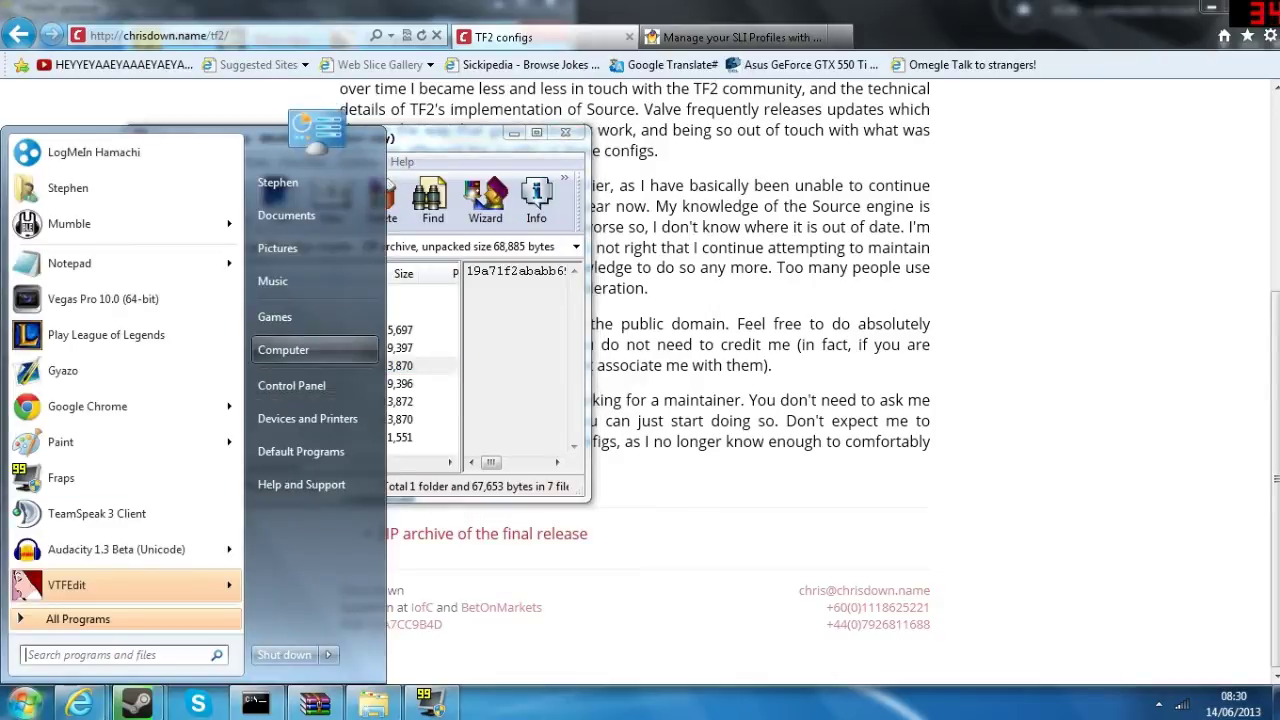
click(283, 349)
double_click(840, 240)
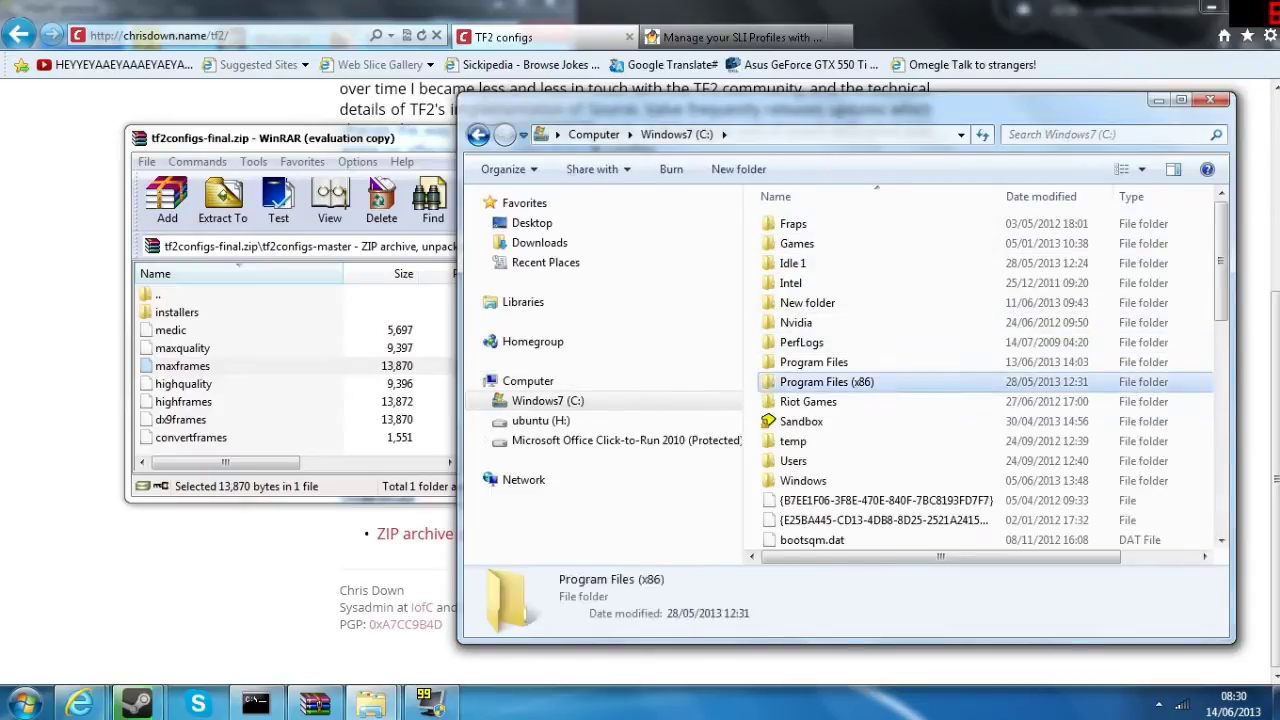
double_click(826, 381)
scroll(900, 380, down, 10)
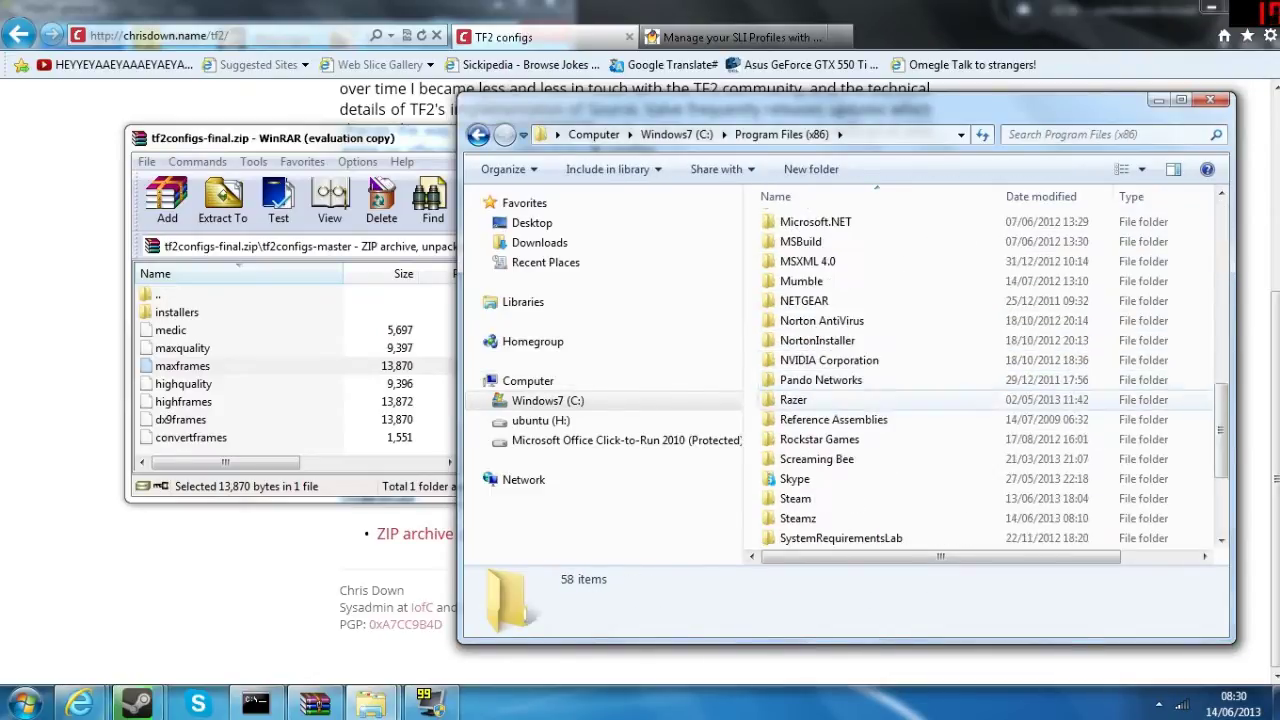
double_click(798, 518)
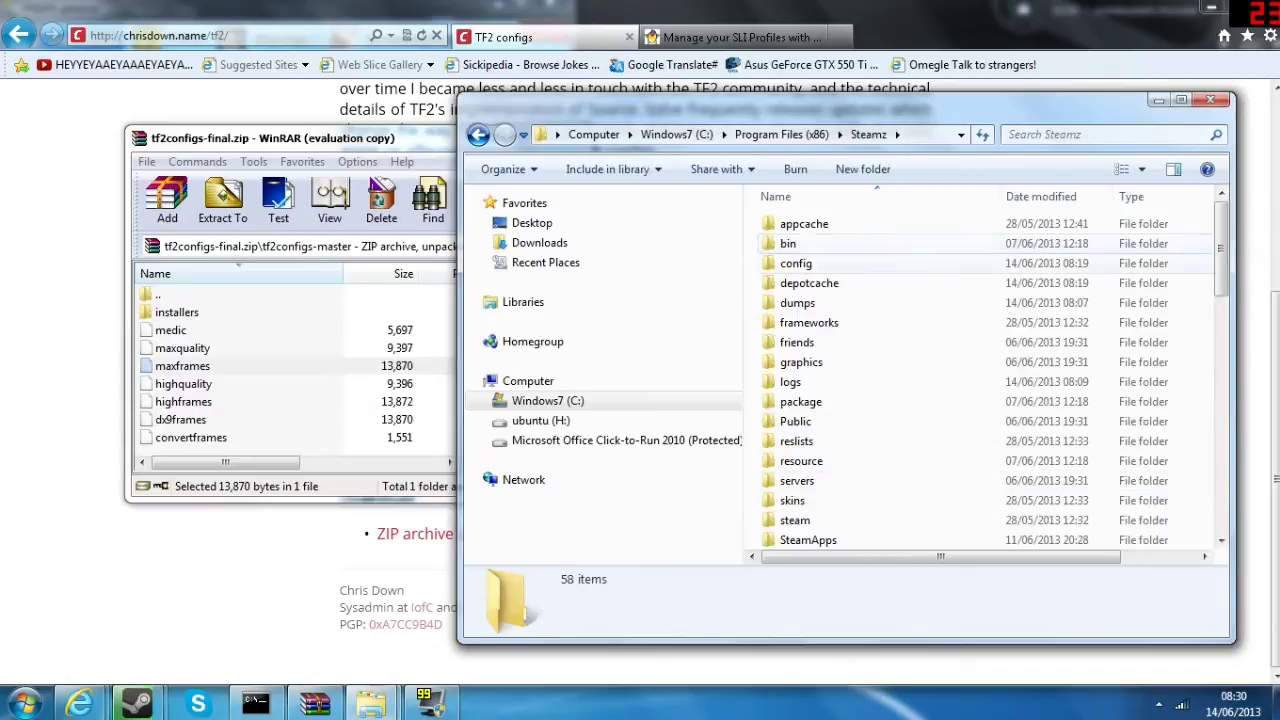
From the Steamz folder, browse to the game's config folder at SteamApps\common\Team Fortress 2\tf\cfg.
scroll(810, 362, down, 2)
double_click(808, 439)
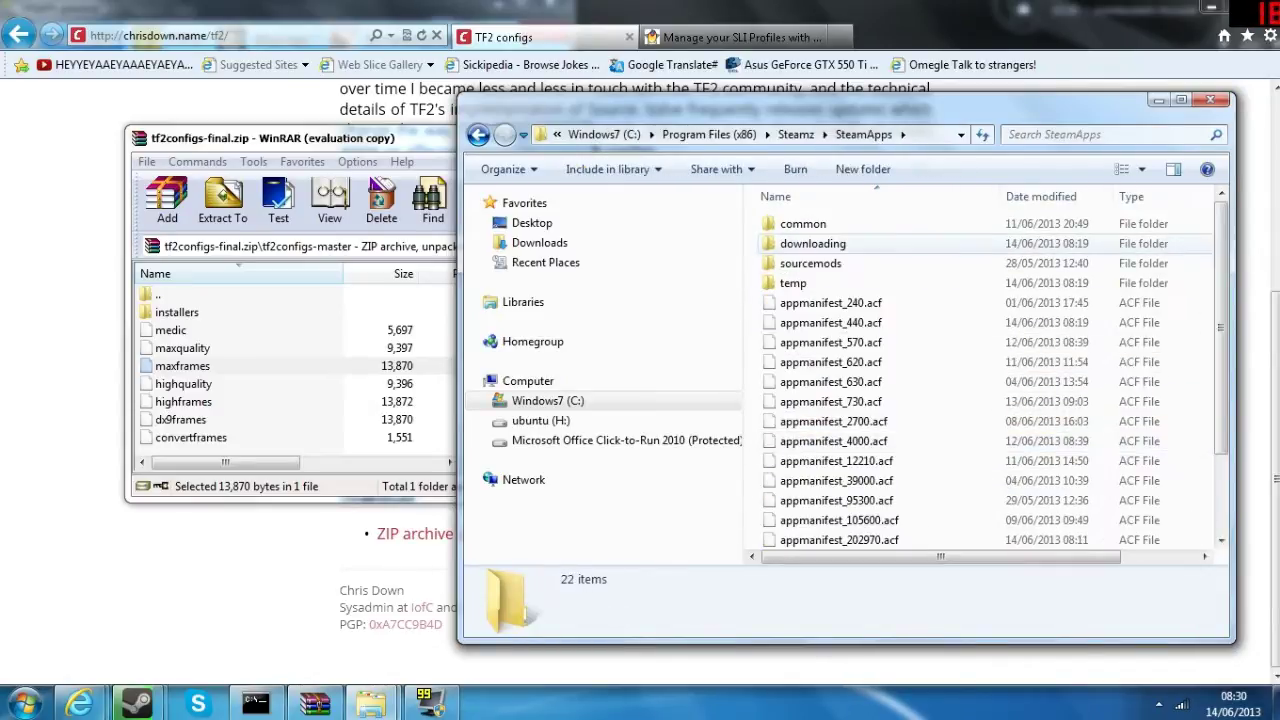
double_click(800, 224)
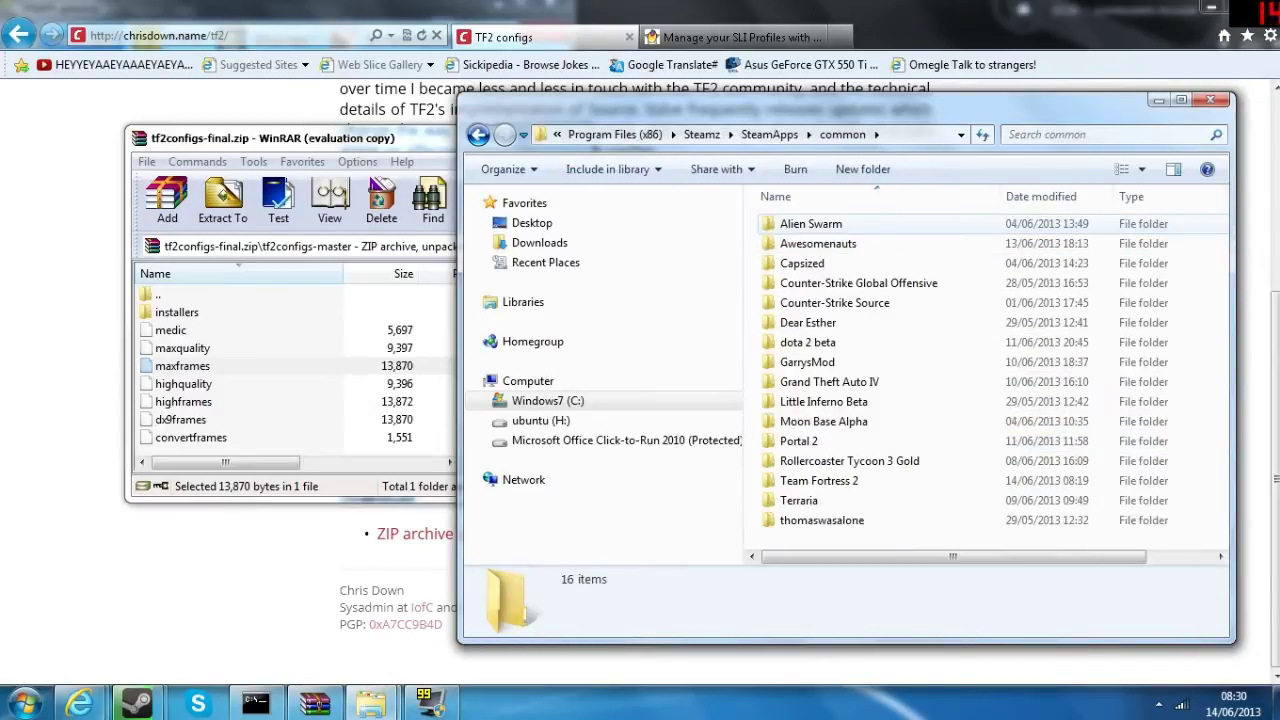
double_click(815, 481)
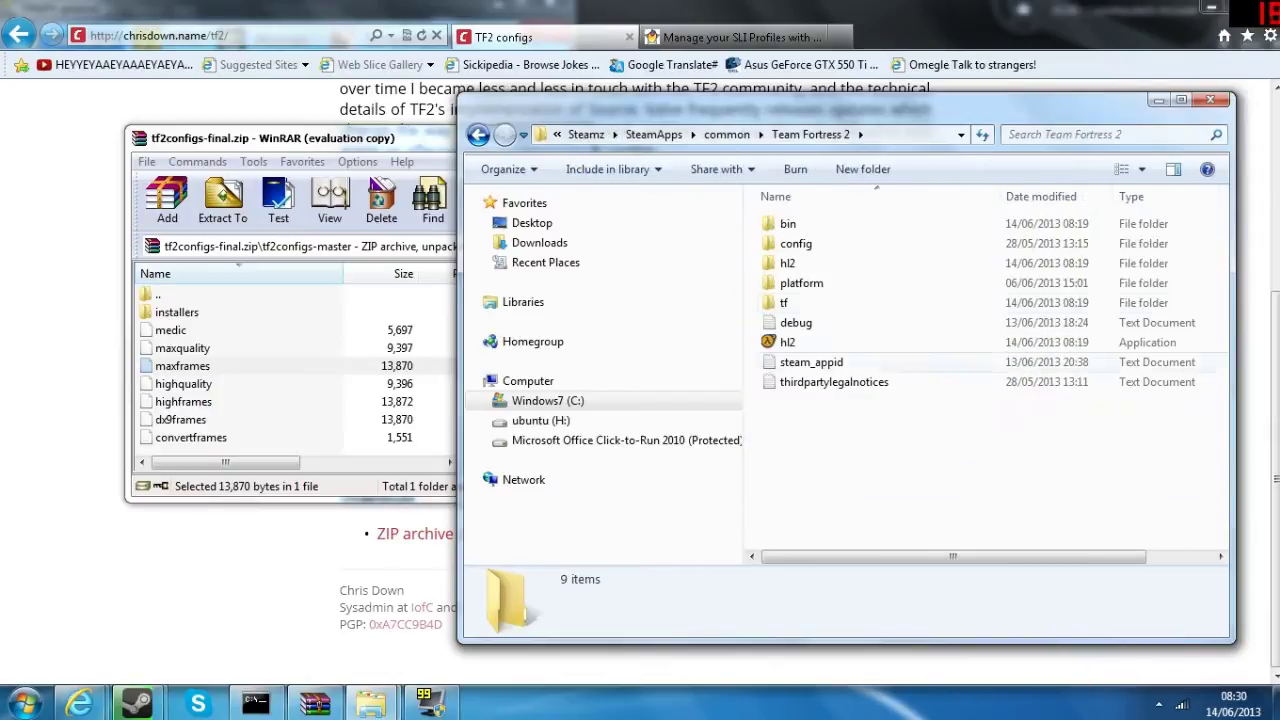
double_click(790, 302)
double_click(790, 263)
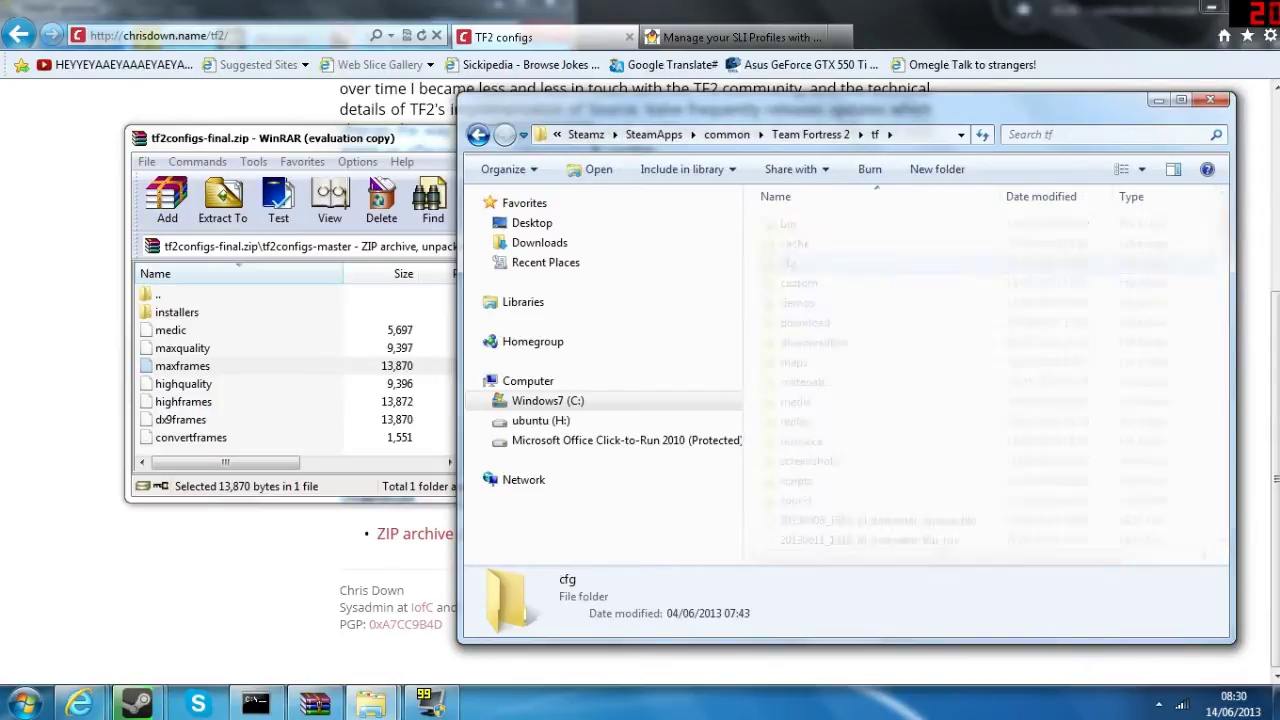
Open the autoexec config in Notepad and review its contents through to the exec chrisfps line at the end.
double_click(808, 264)
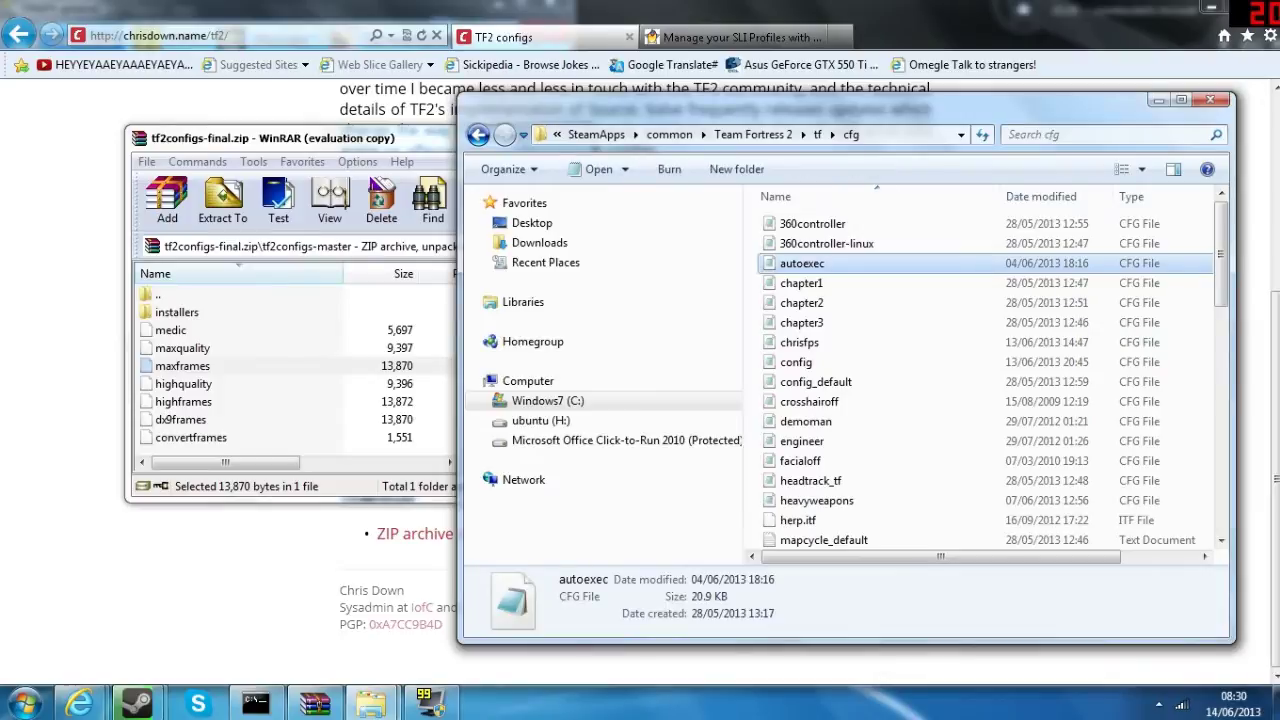
drag(1095, 238, 1095, 530)
scroll(630, 400, up, 20)
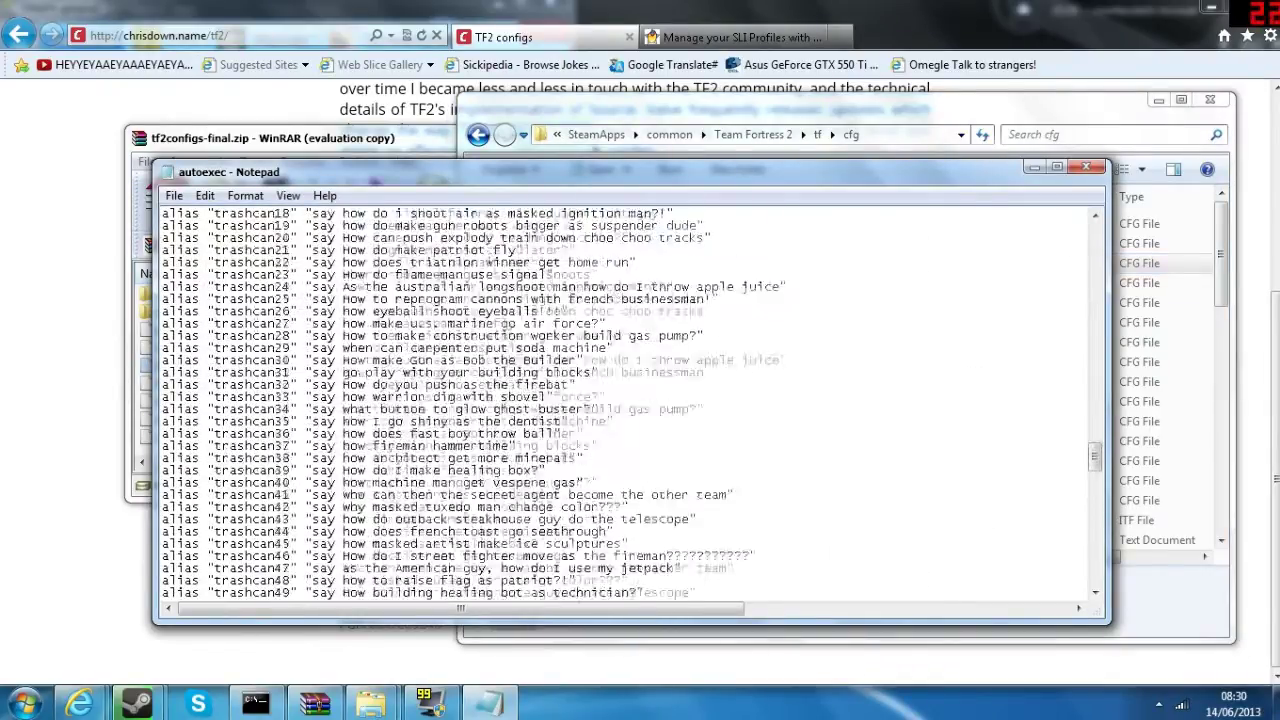
scroll(630, 400, up, 20)
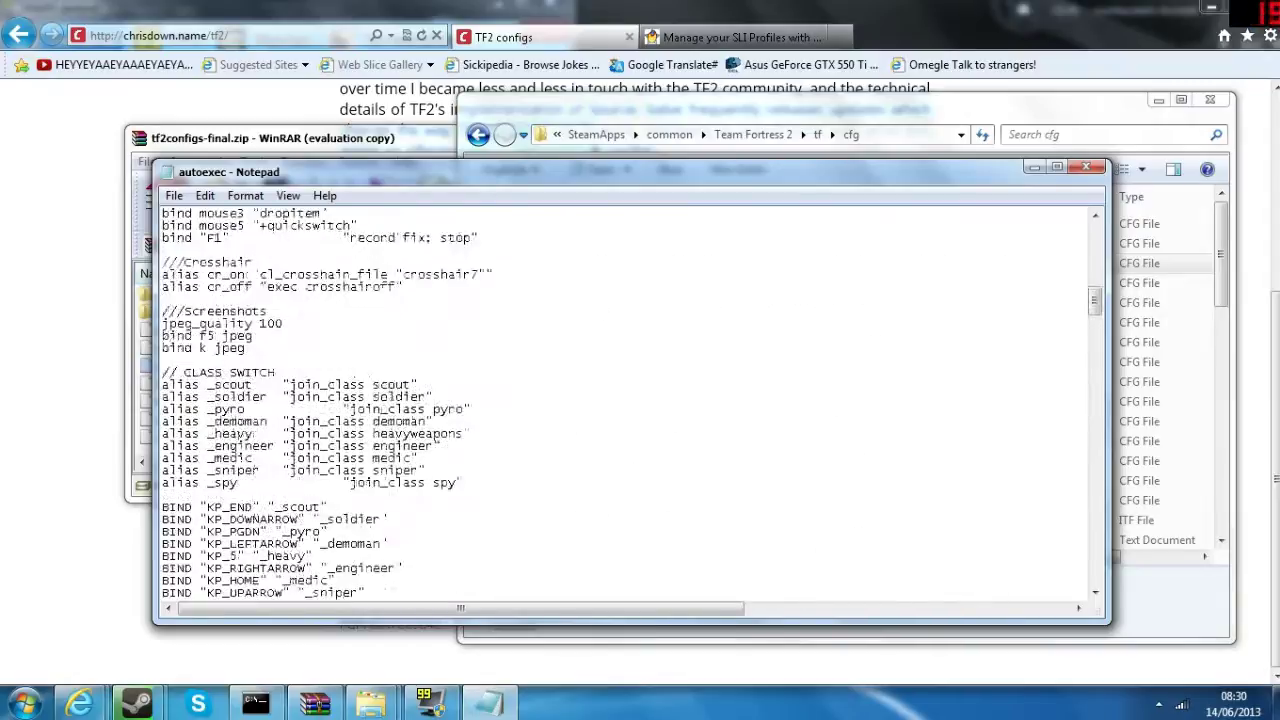
scroll(630, 400, up, 3)
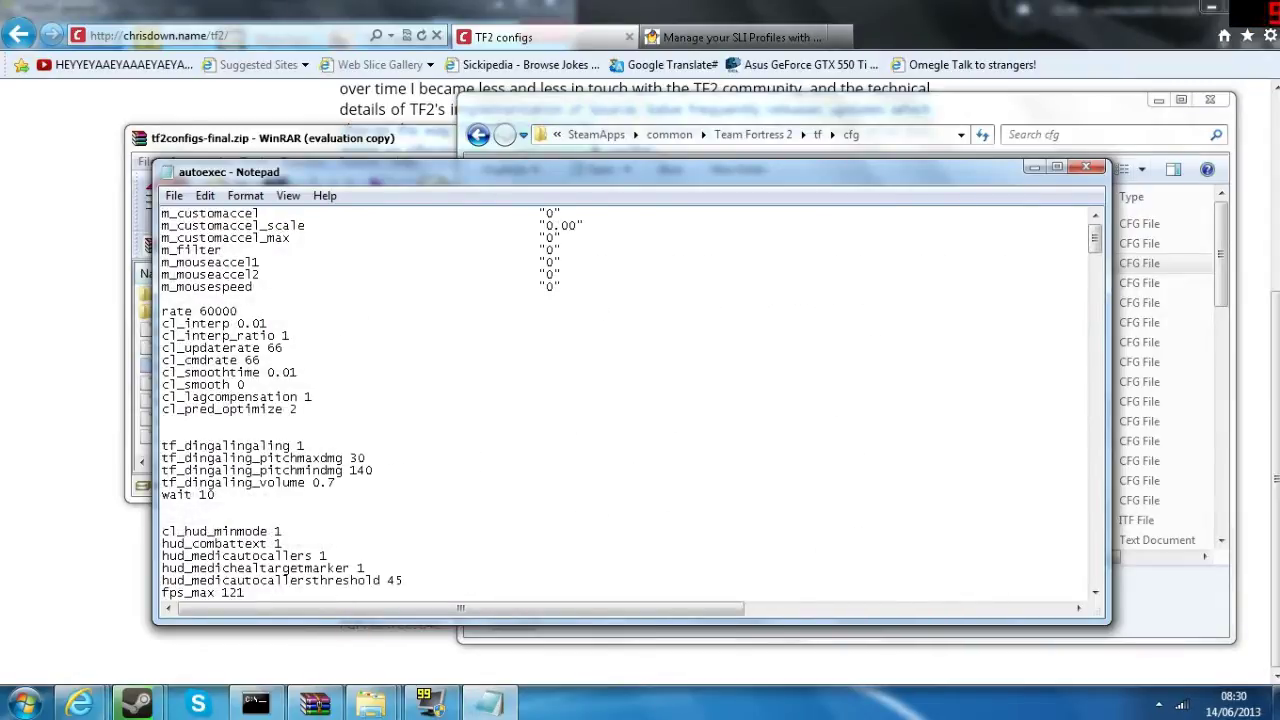
scroll(630, 400, down, 20)
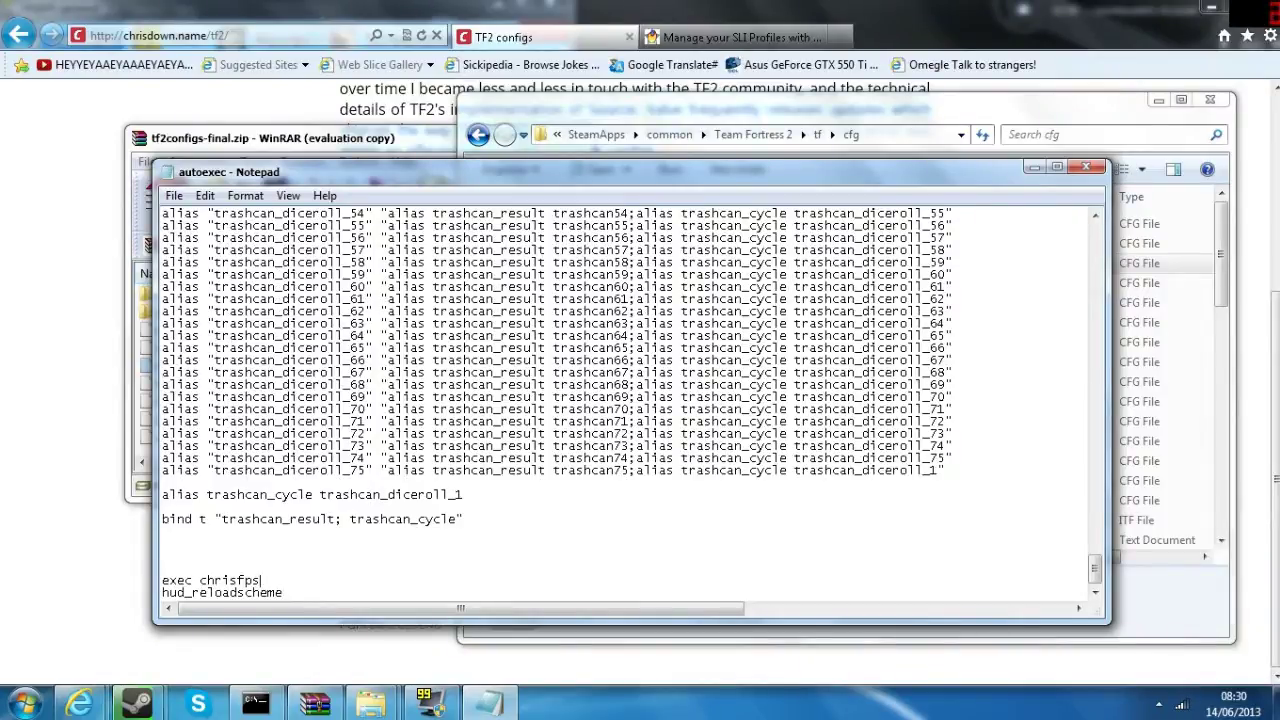
Open the chrisfps config from the cfg folder, review its launch options, FPS cap and net settings, and close it.
click(918, 108)
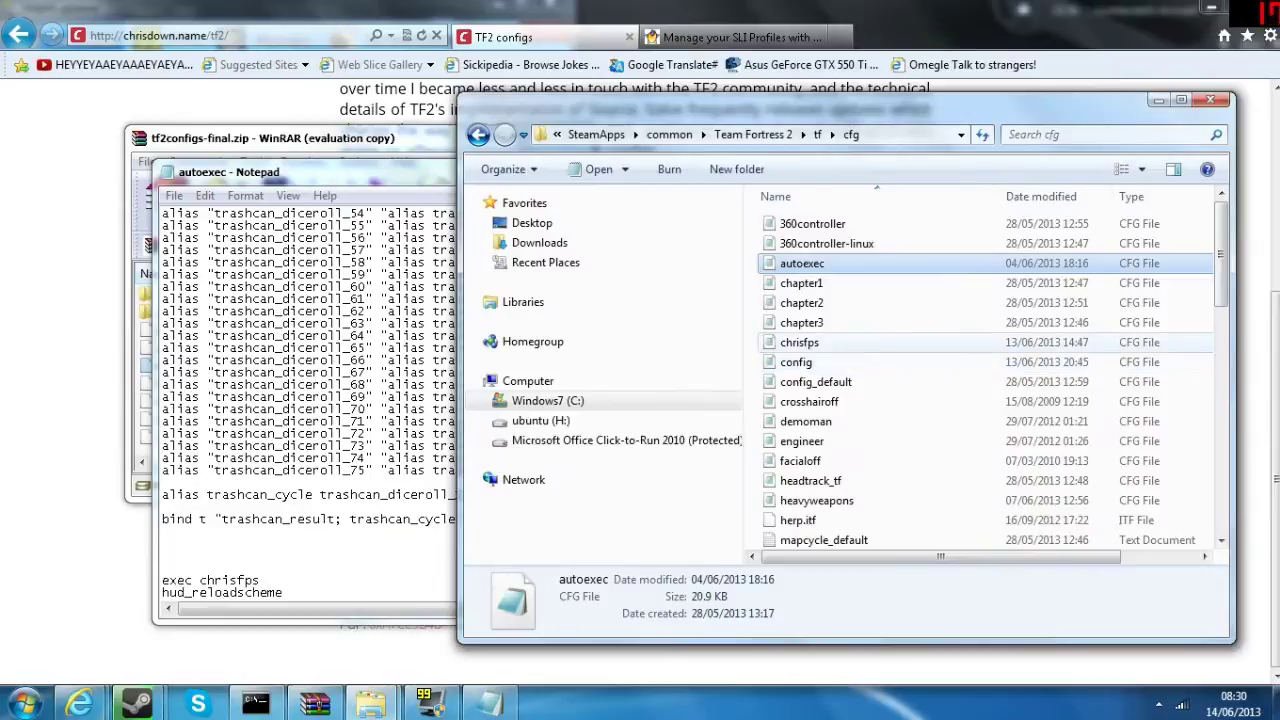
click(800, 343)
click(799, 342)
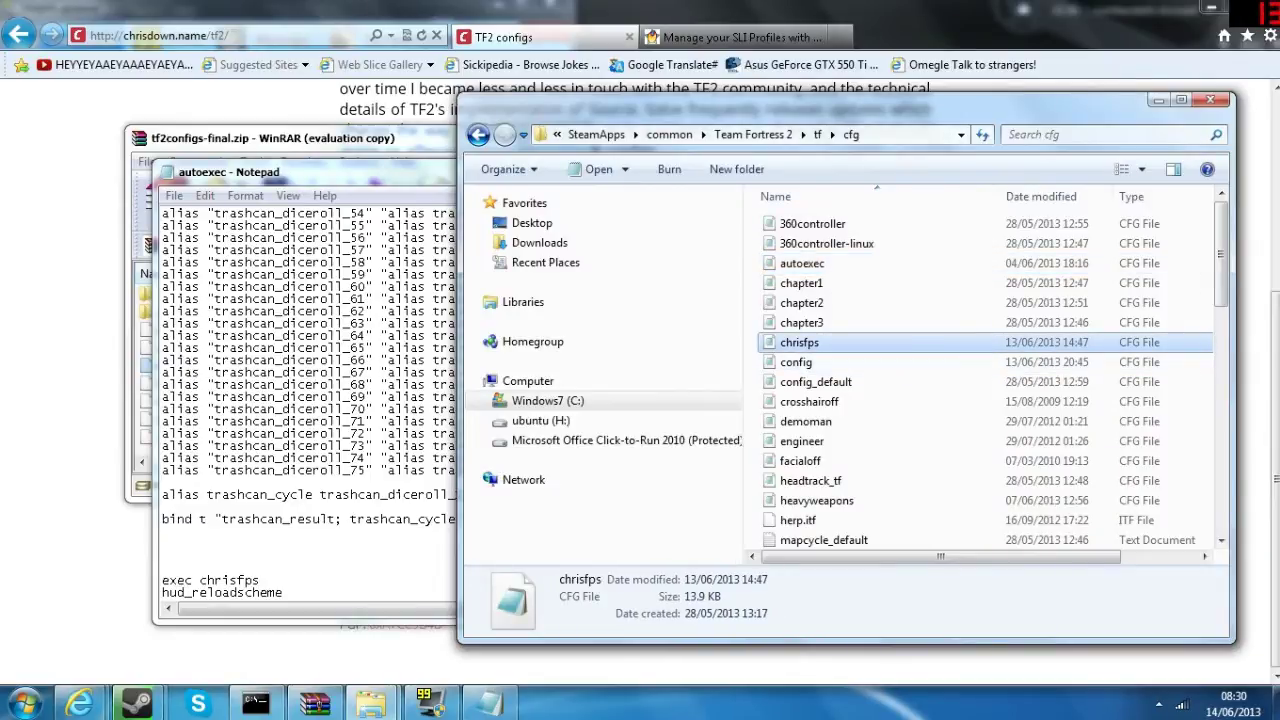
key(Return)
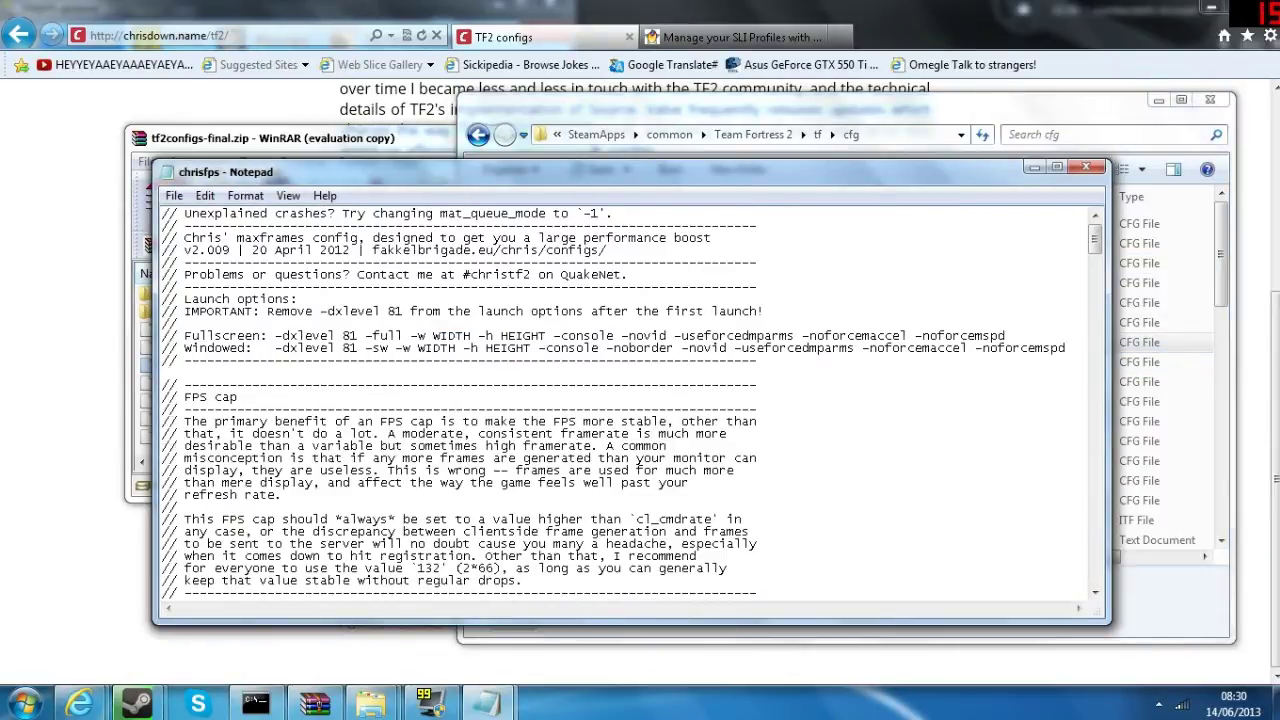
scroll(631, 404, down, 20)
scroll(631, 404, up, 20)
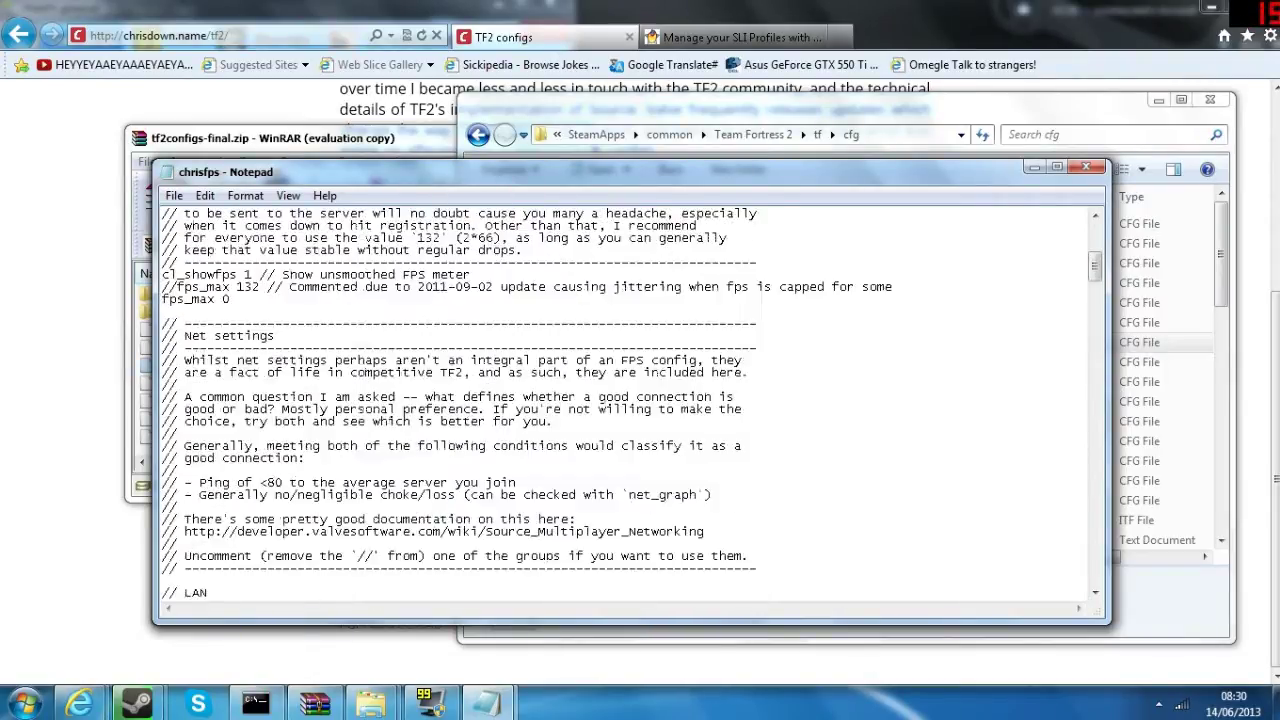
click(1086, 166)
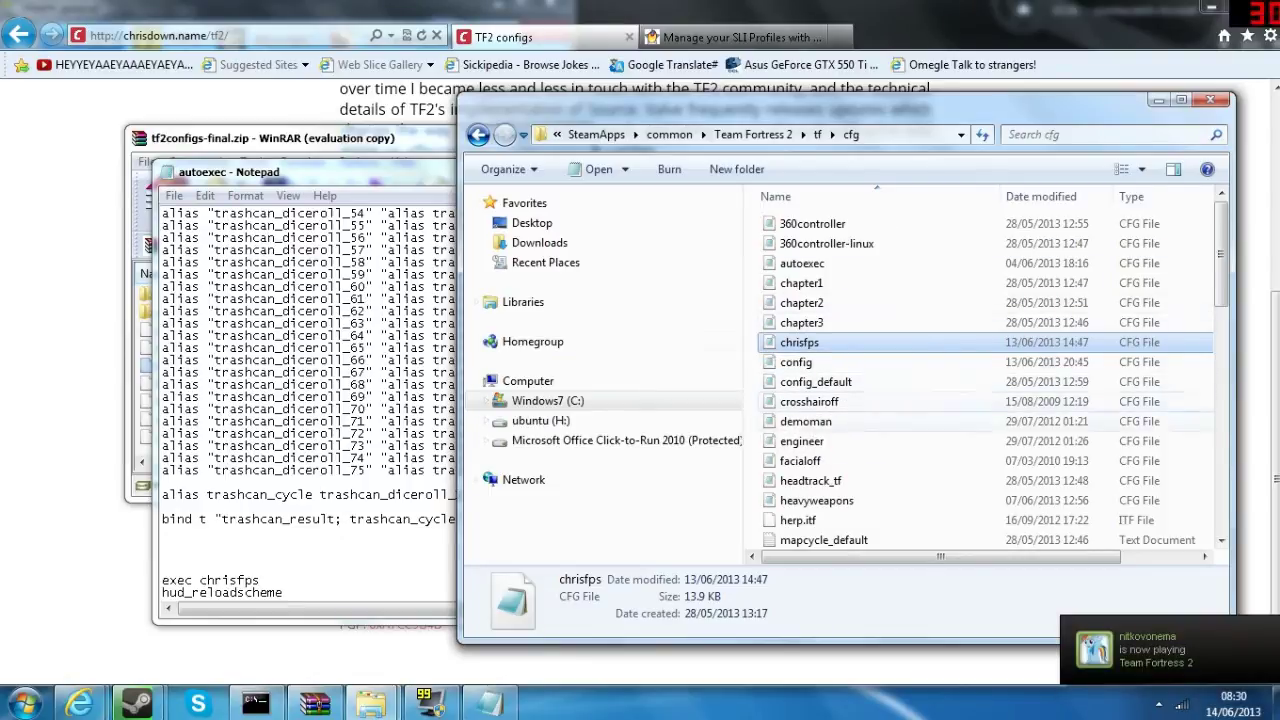
Check the maxframes file in the archive, and reopen autoexec from the cfg folder at its exec chrisfps line.
click(290, 138)
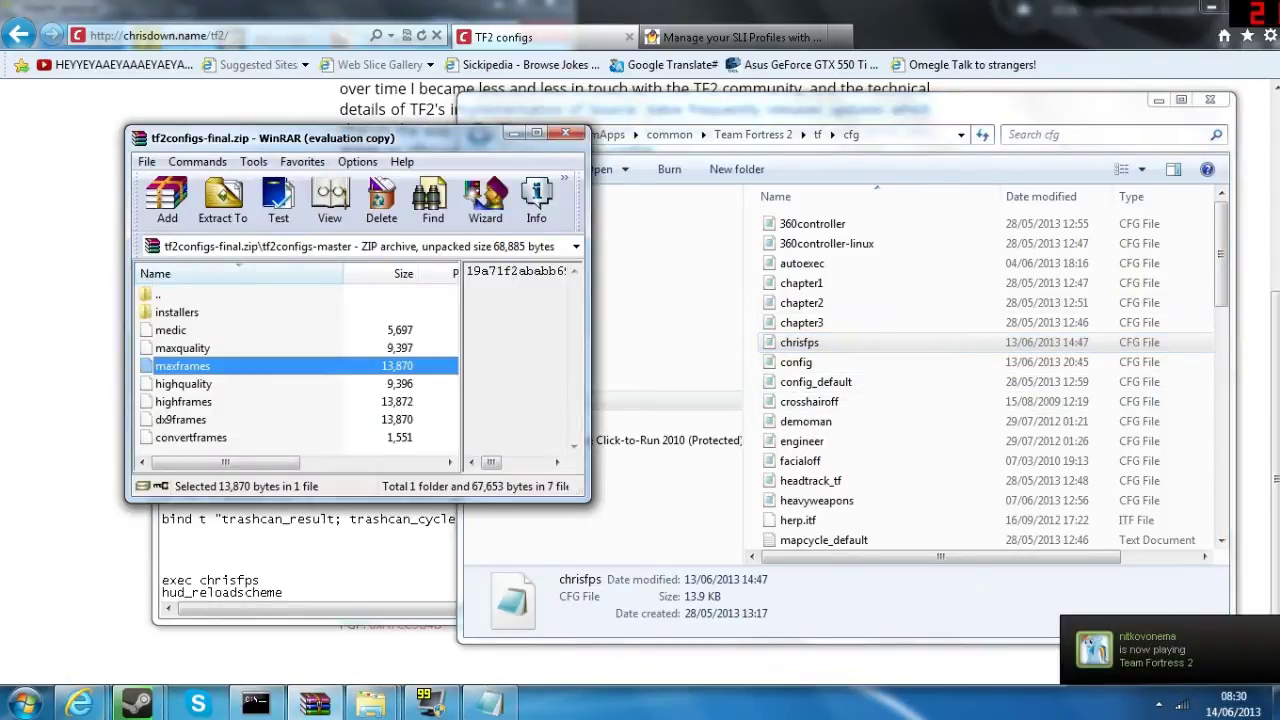
key(alt+Tab)
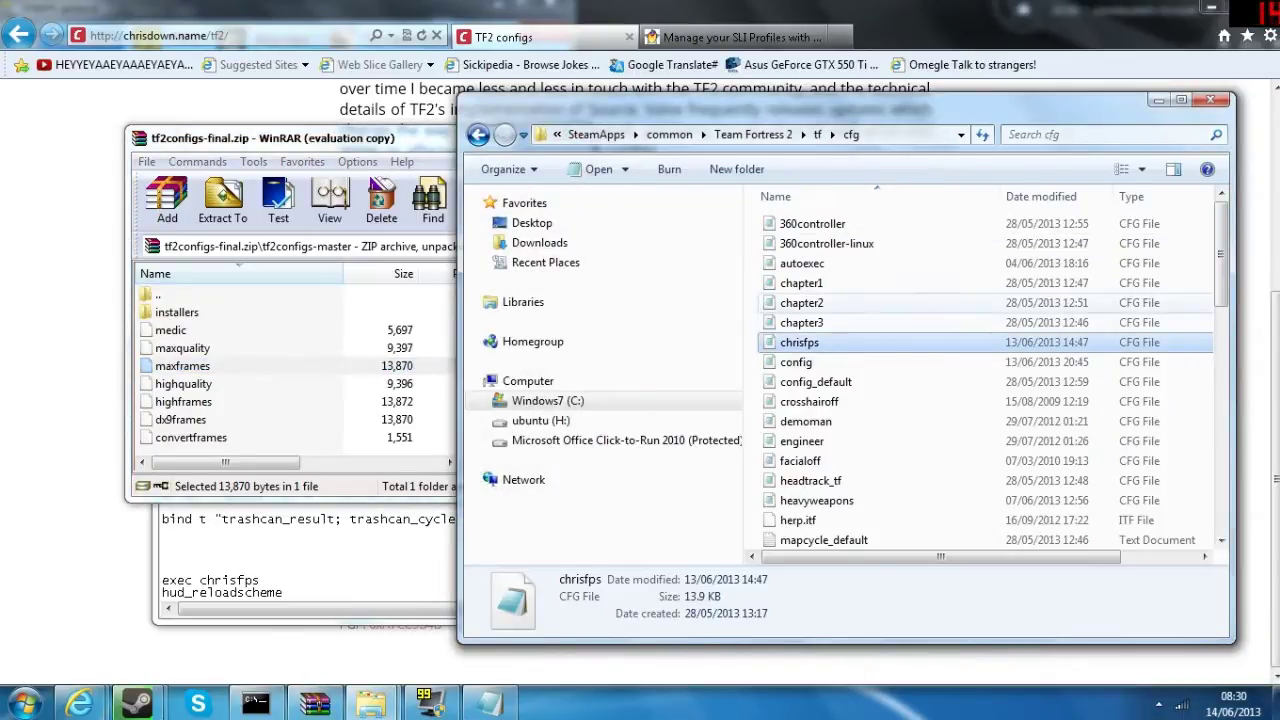
double_click(802, 263)
drag(1095, 237, 1095, 392)
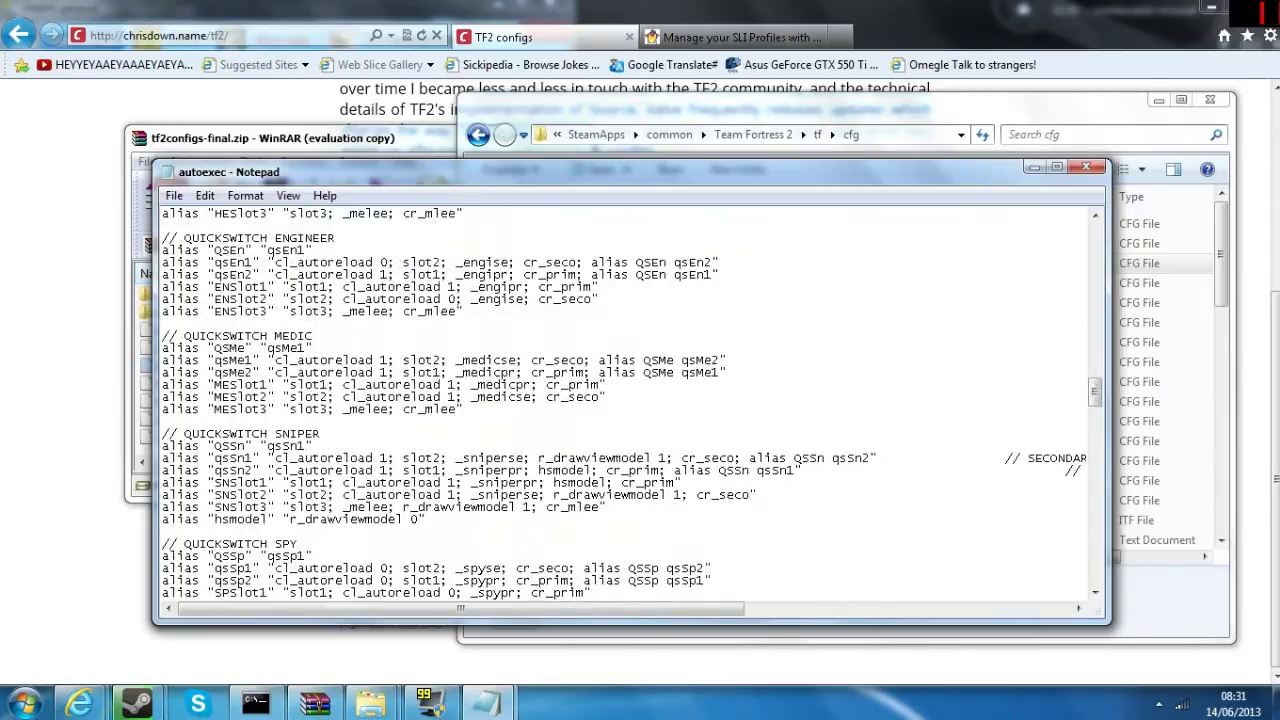
key(alt+Tab)
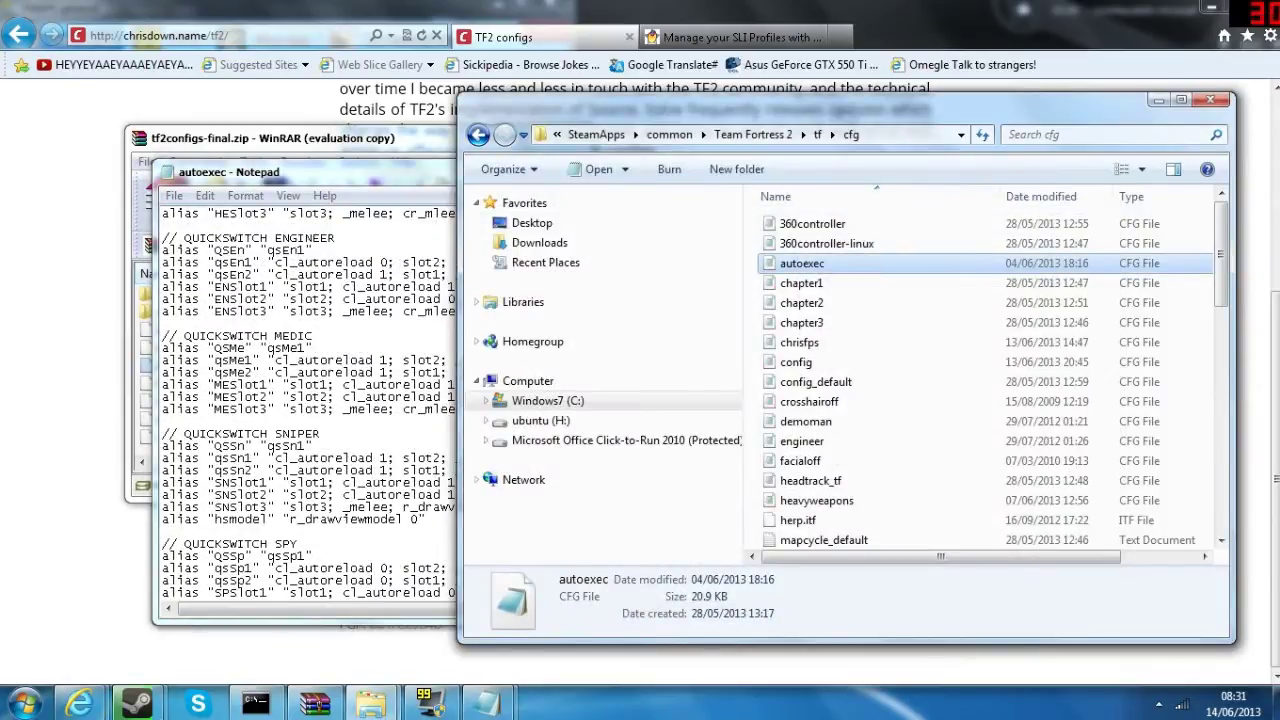
key(alt+Tab)
scroll(633, 404, down, 20)
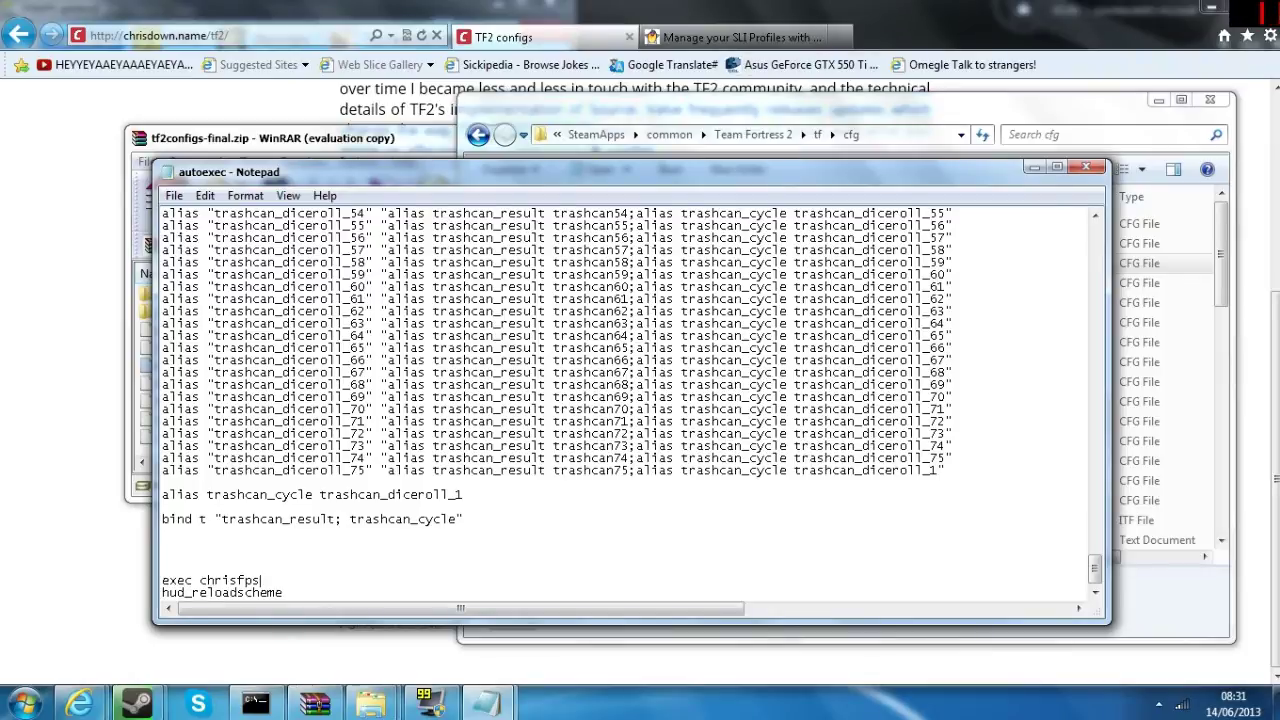
Compare the chrisfps file name in the cfg folder with the exec chrisfps line in autoexec.
key(alt+Tab)
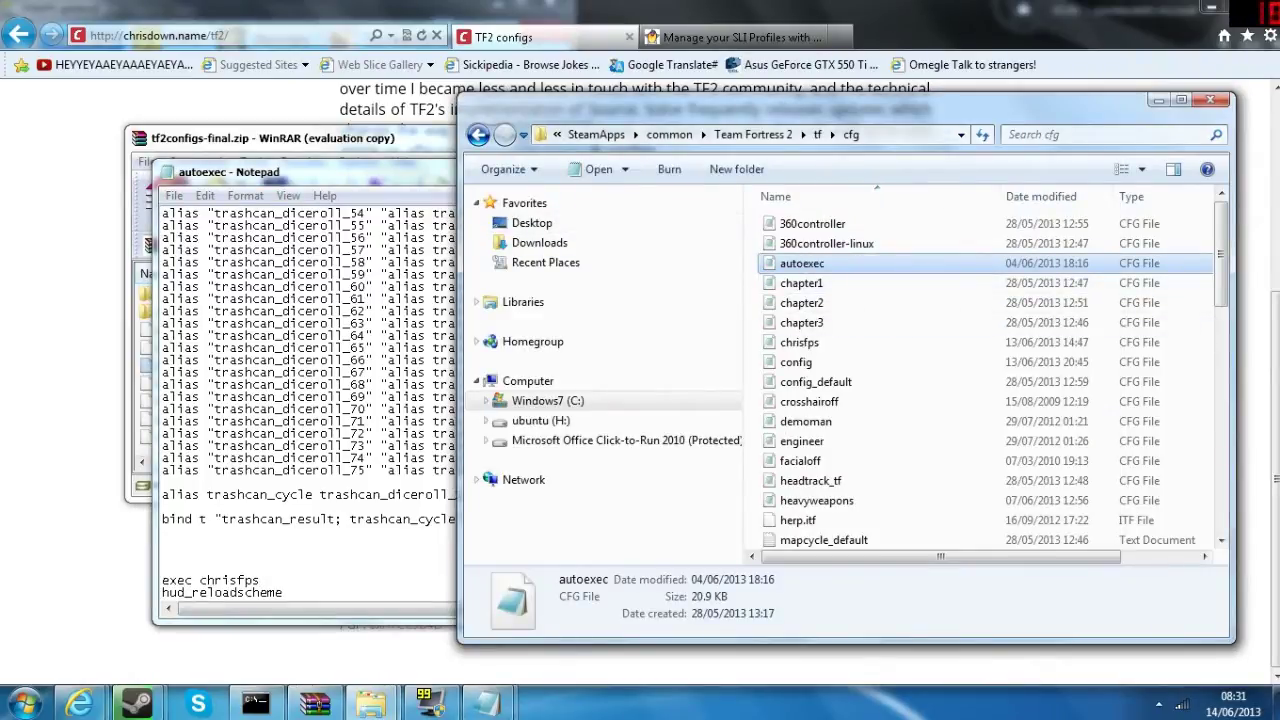
click(800, 342)
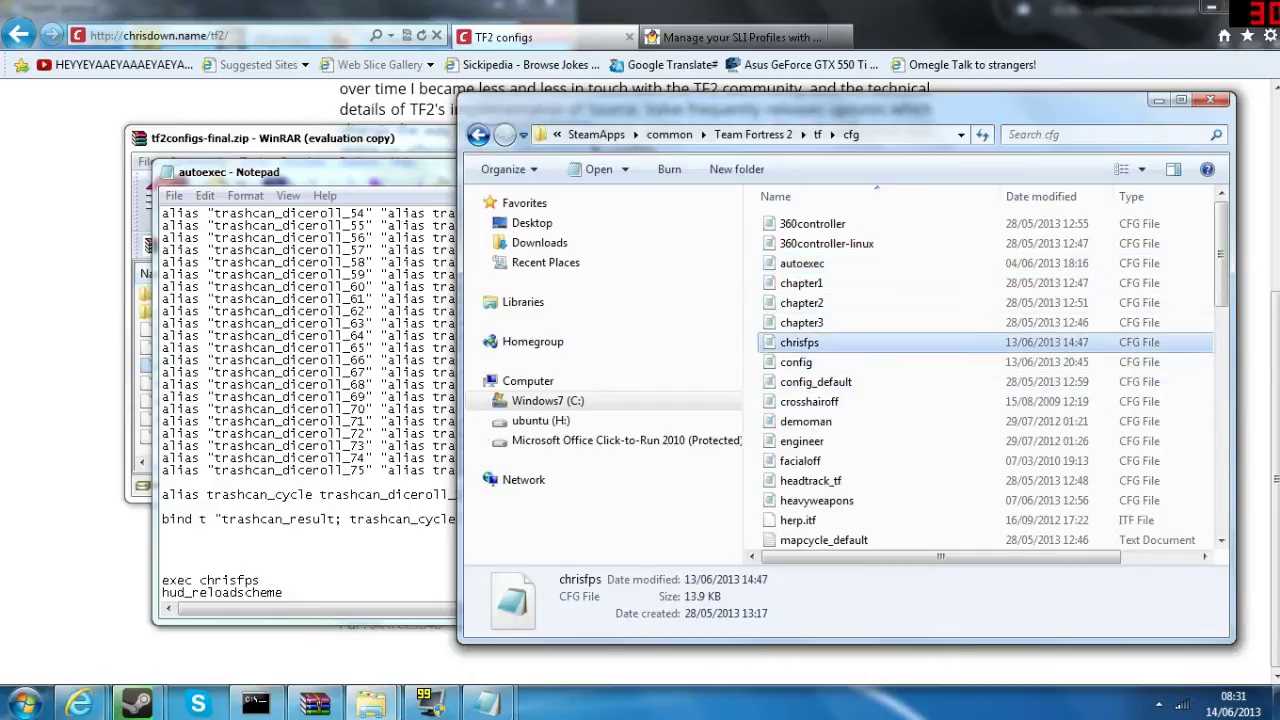
click(263, 580)
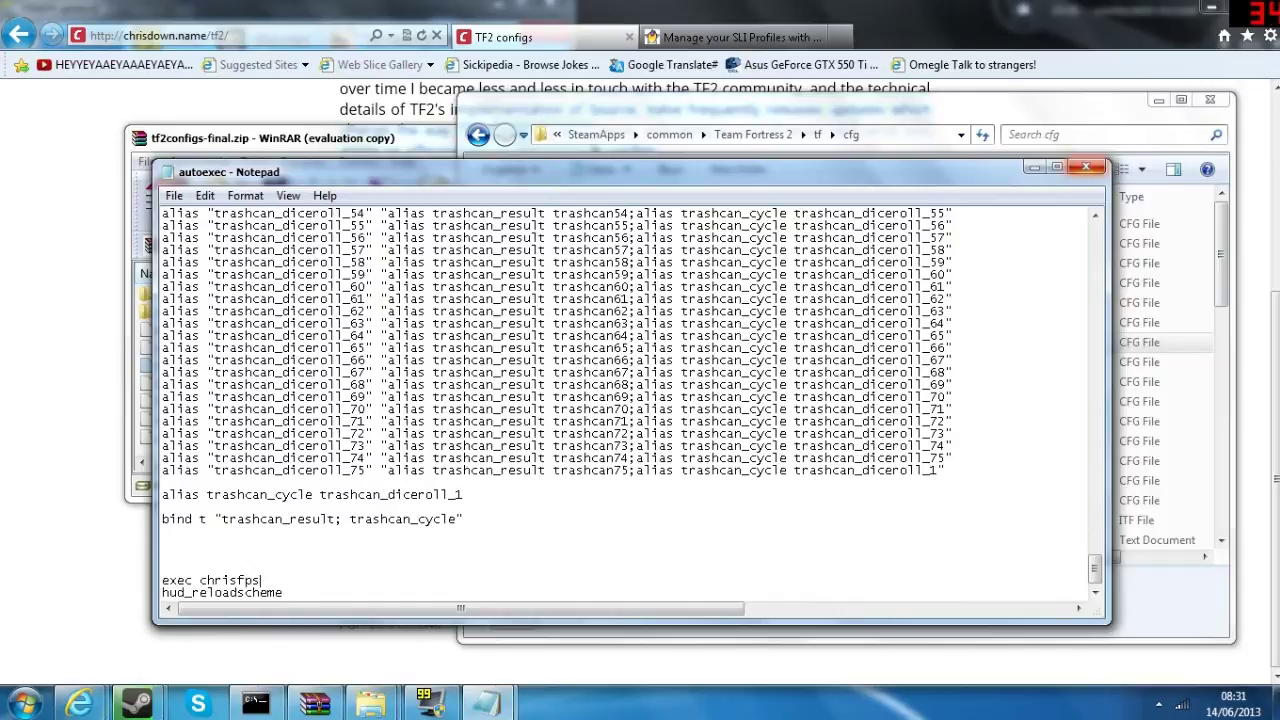
Close the tf2configs-final.zip archive and the autoexec Notepad windows, and return to the TF2 configs web page.
click(1090, 108)
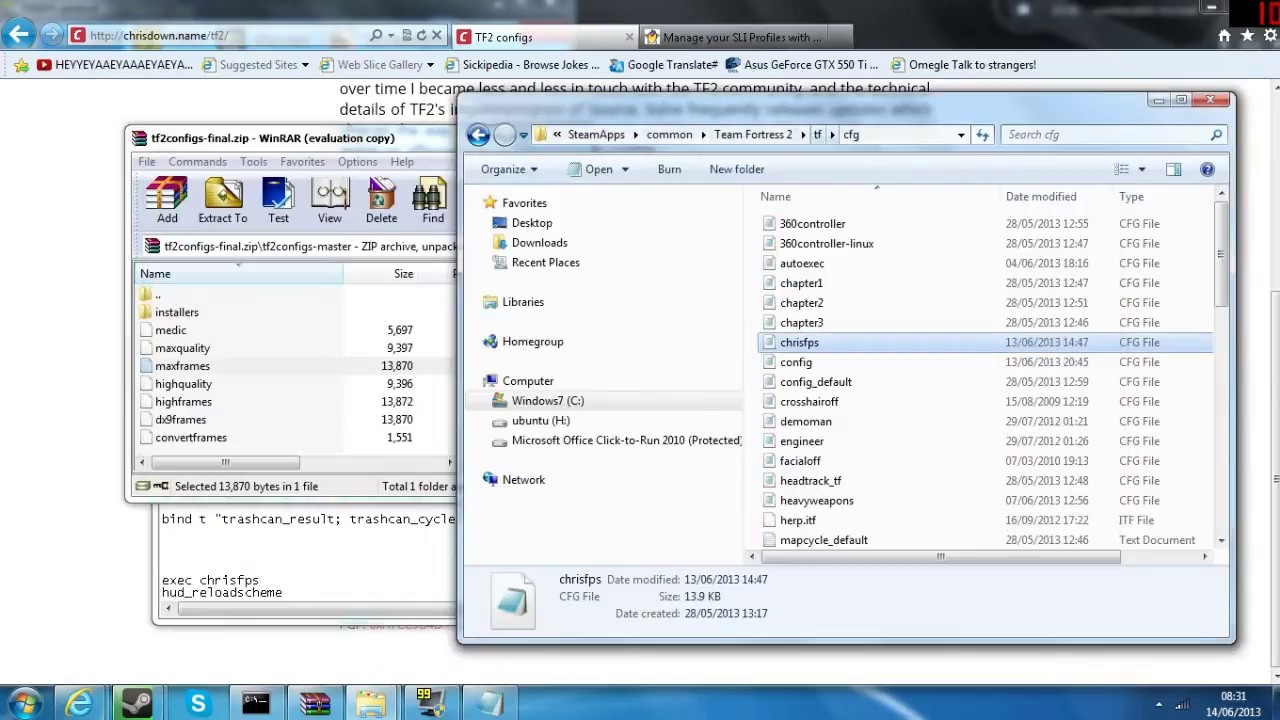
click(420, 139)
click(566, 133)
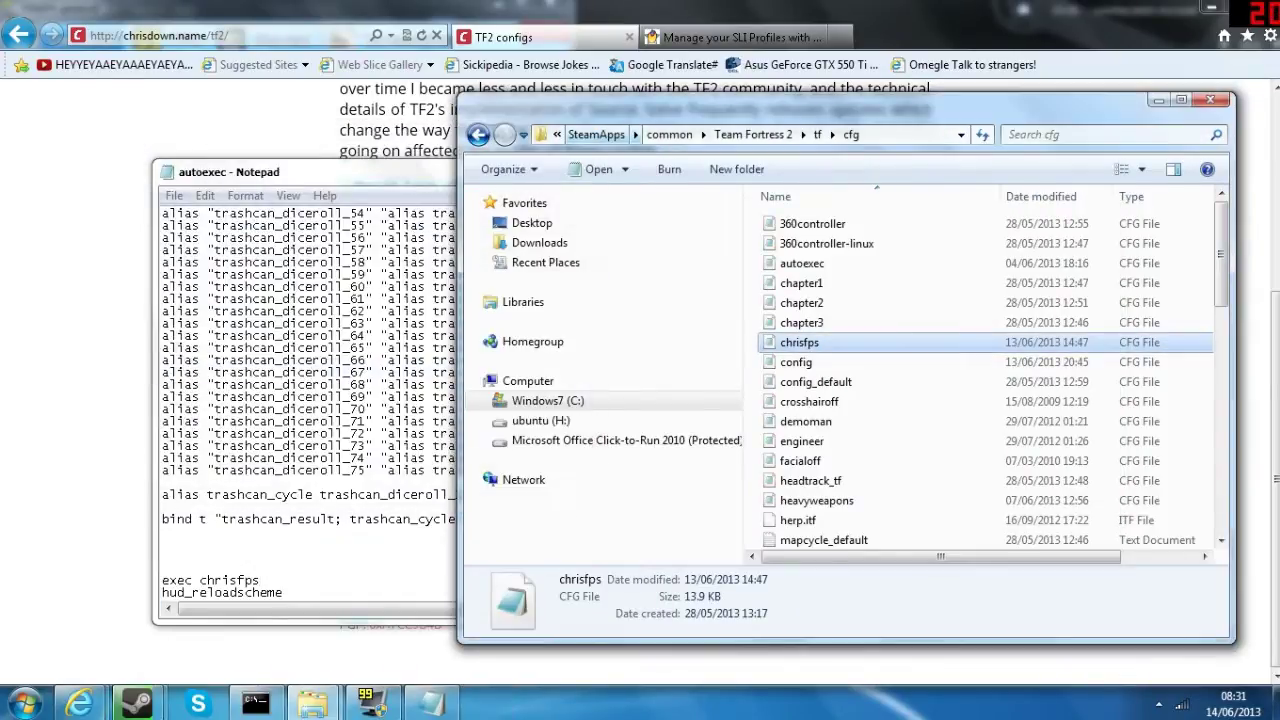
click(520, 84)
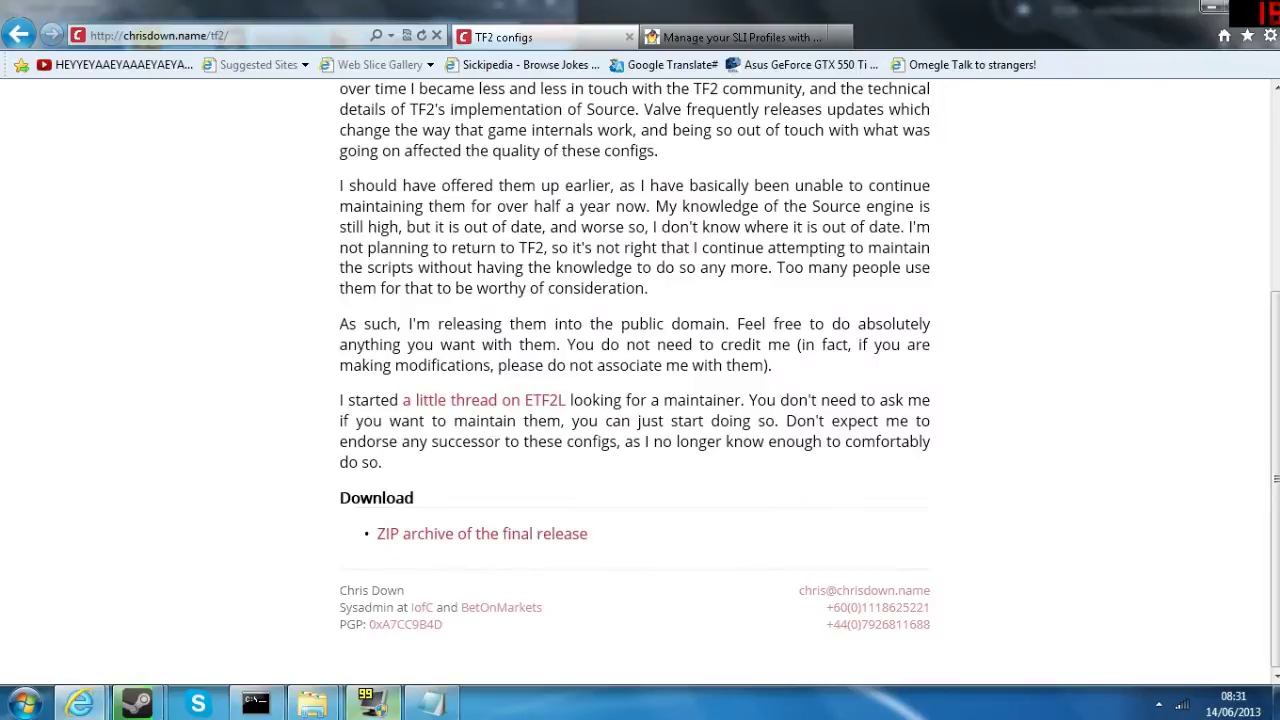
right_click(432, 703)
click(370, 654)
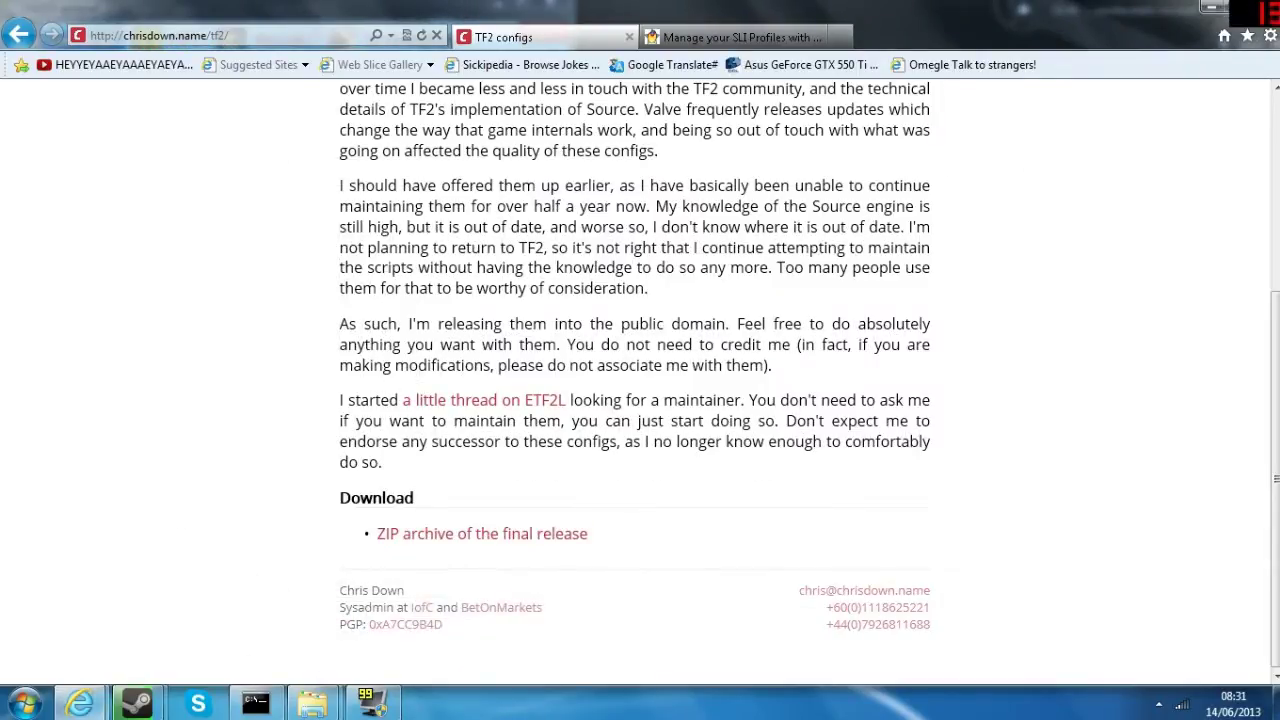
Show the Geeks3D page on the NVIDIA GeForce SLI Profile Tool, its full web address and its download link.
click(740, 37)
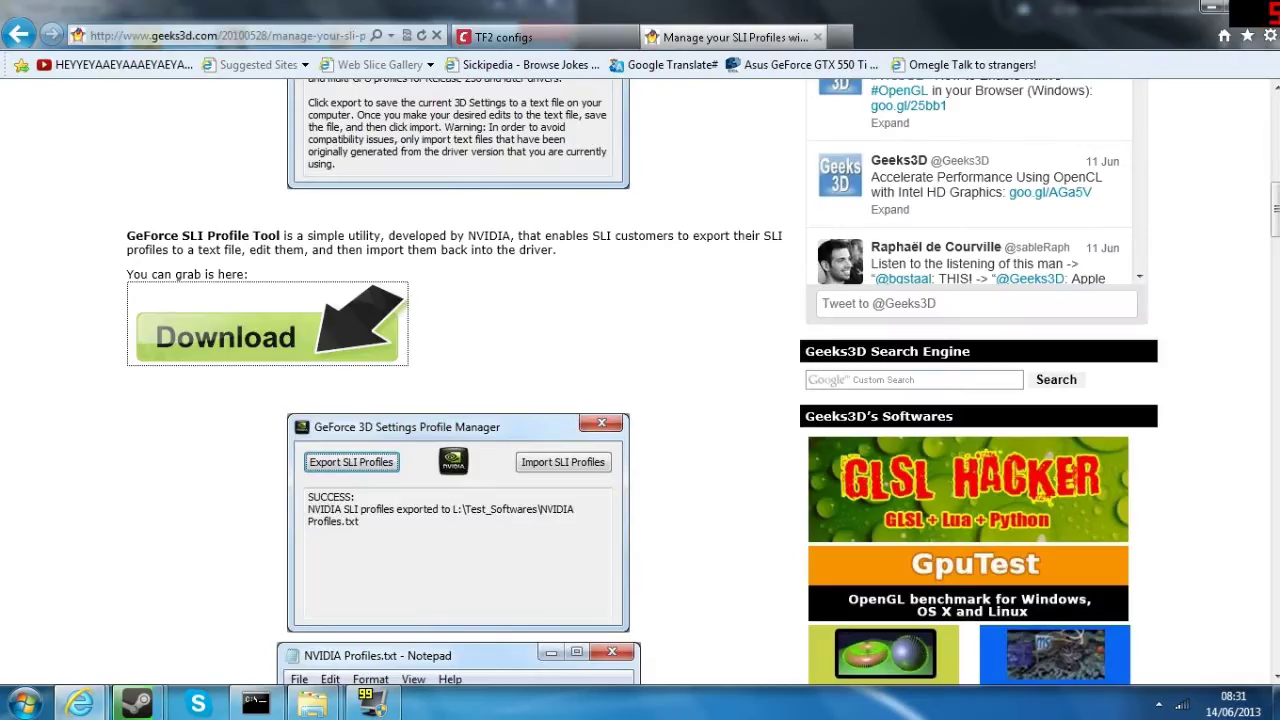
scroll(640, 380, up, 8)
click(240, 36)
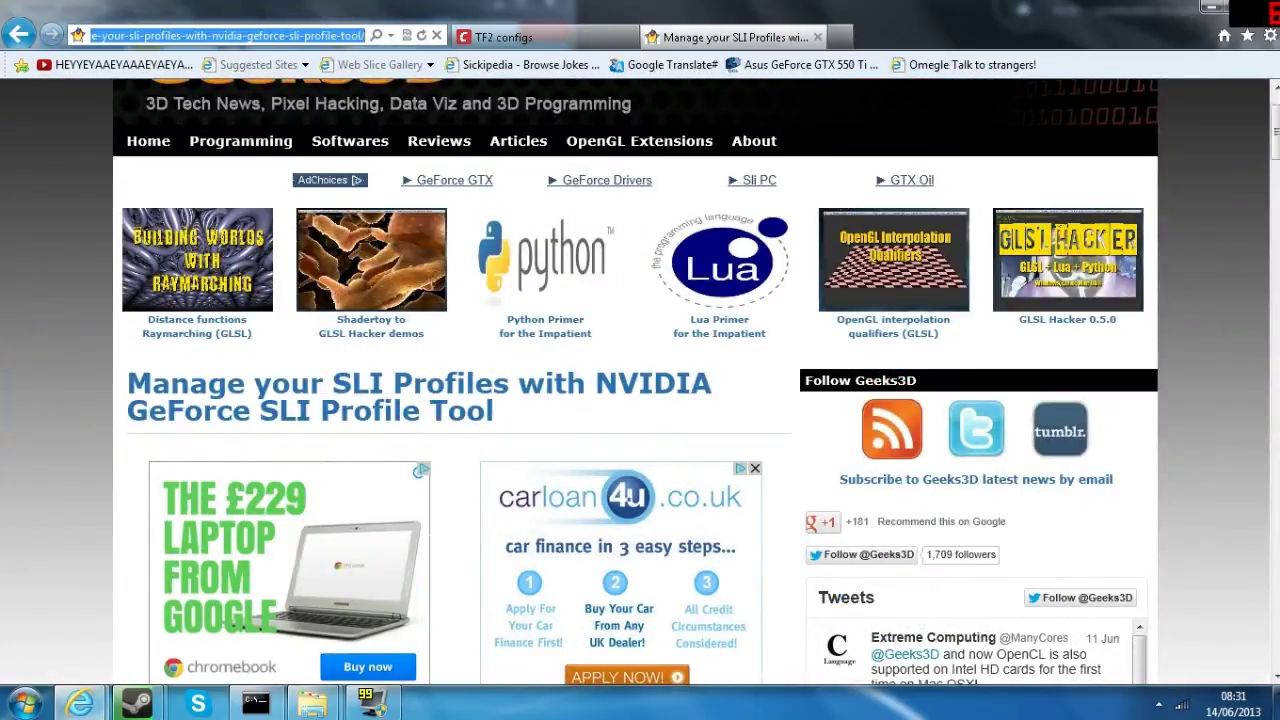
click(350, 36)
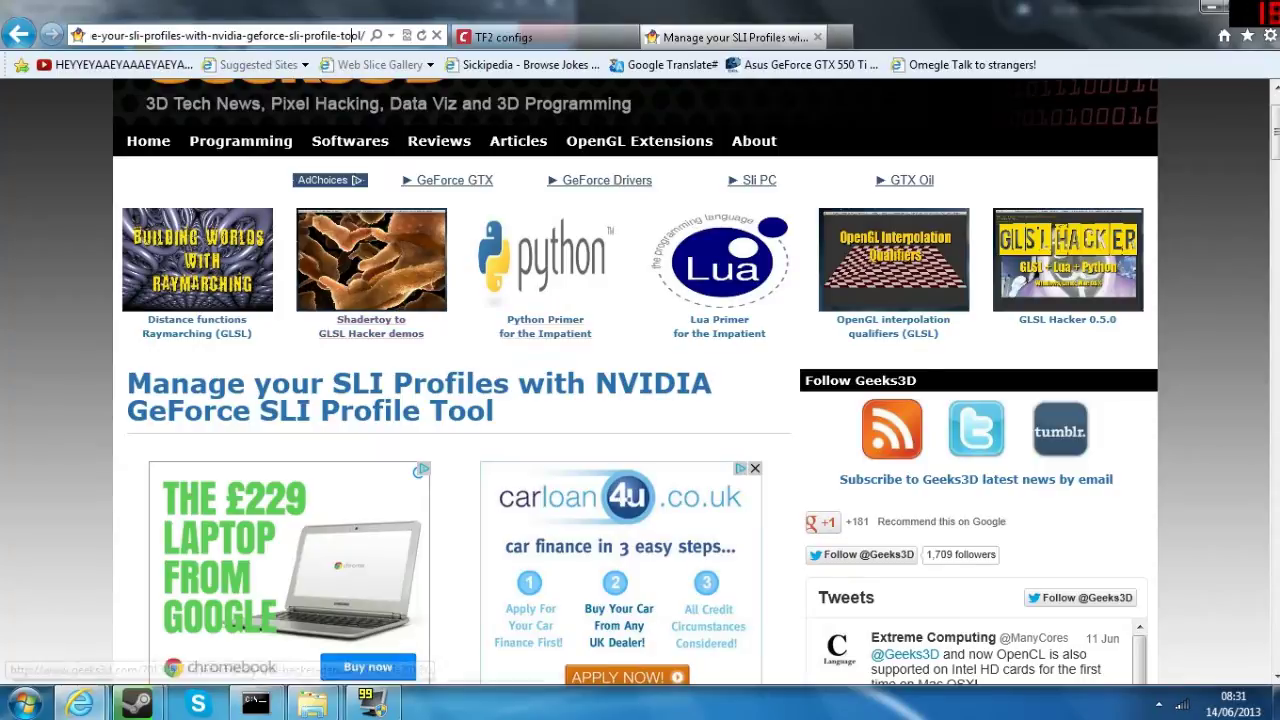
drag(1275, 132, 1275, 197)
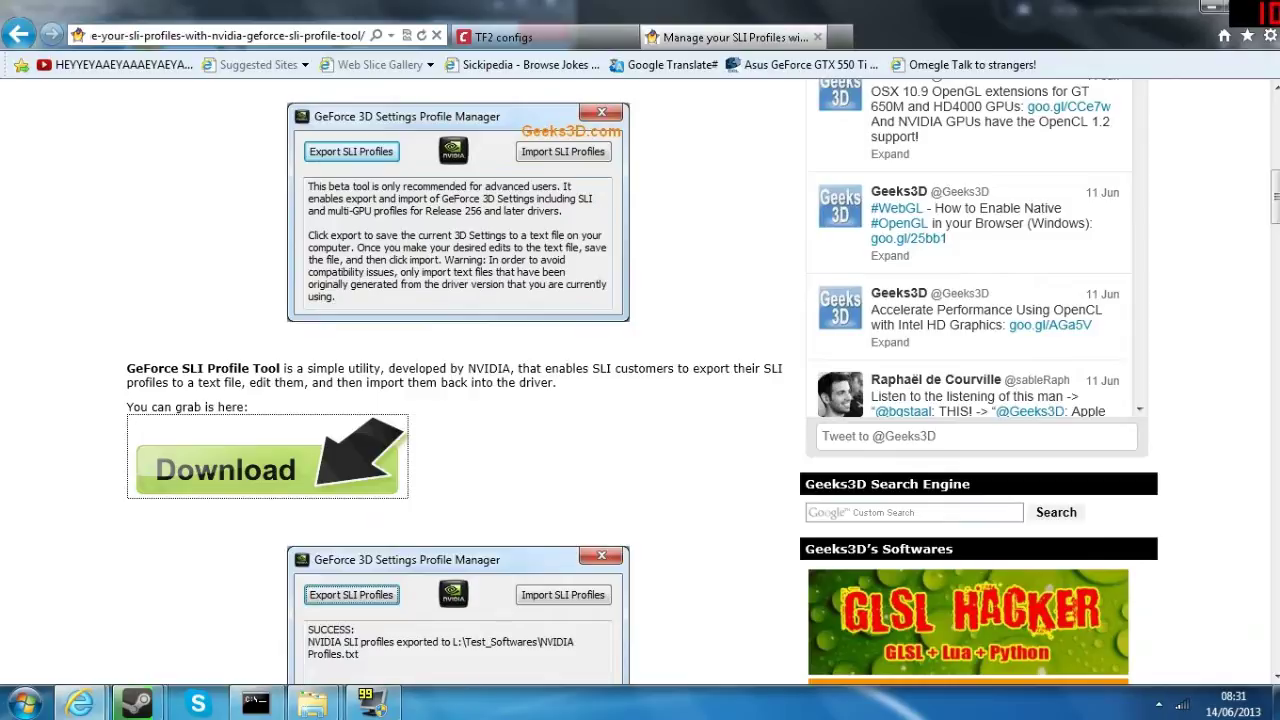
Search the computer for "sli", run Geforce_SLI_Profile_Tool past the security warning, and move its window clear of the download link.
key(super)
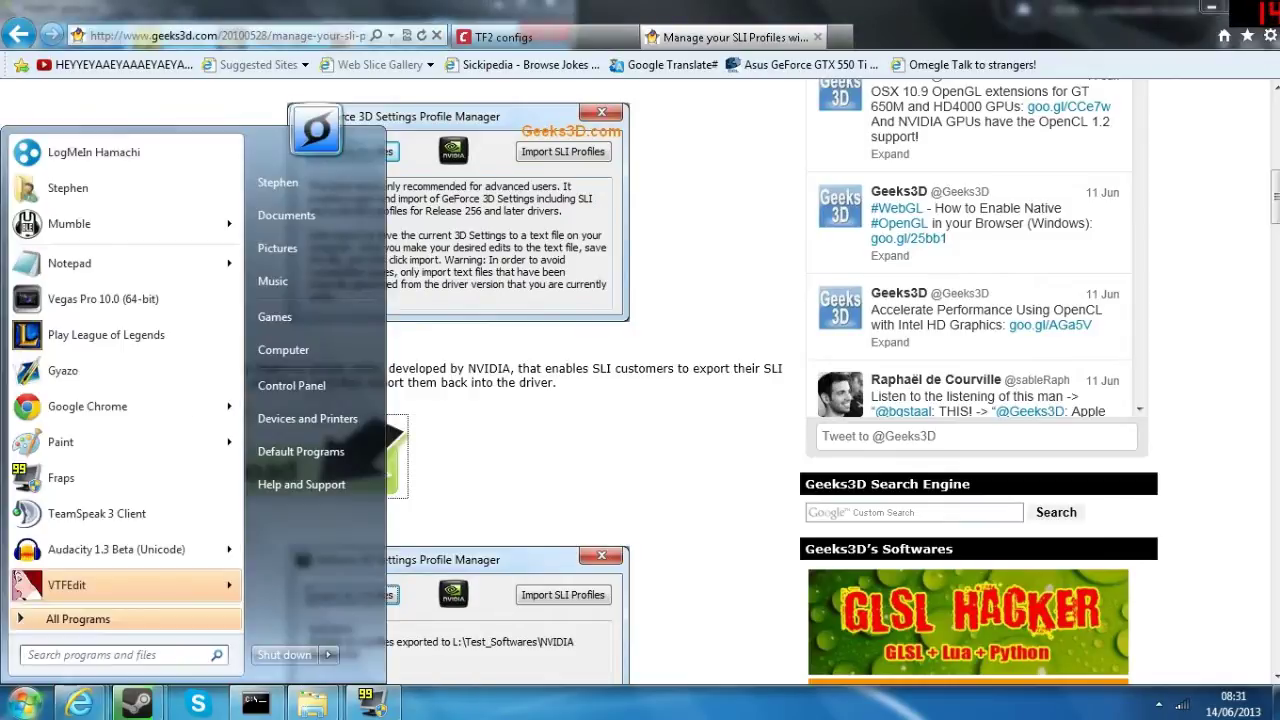
text(sli)
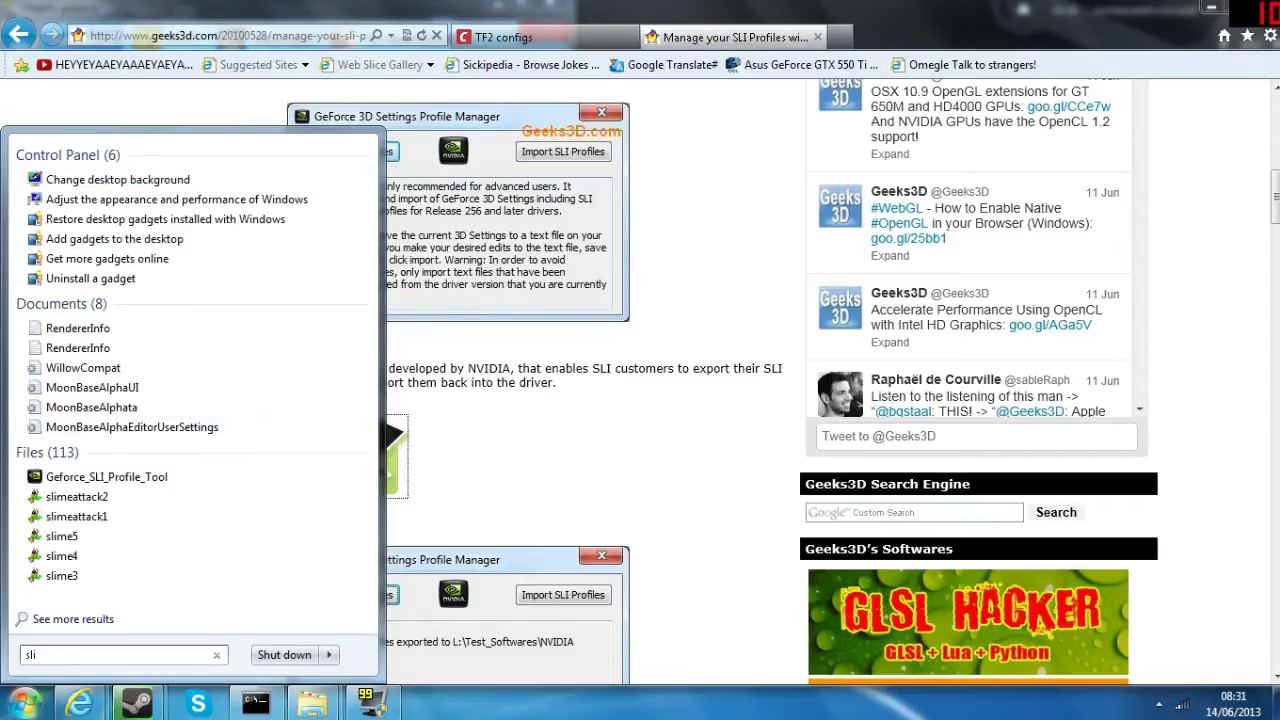
click(107, 477)
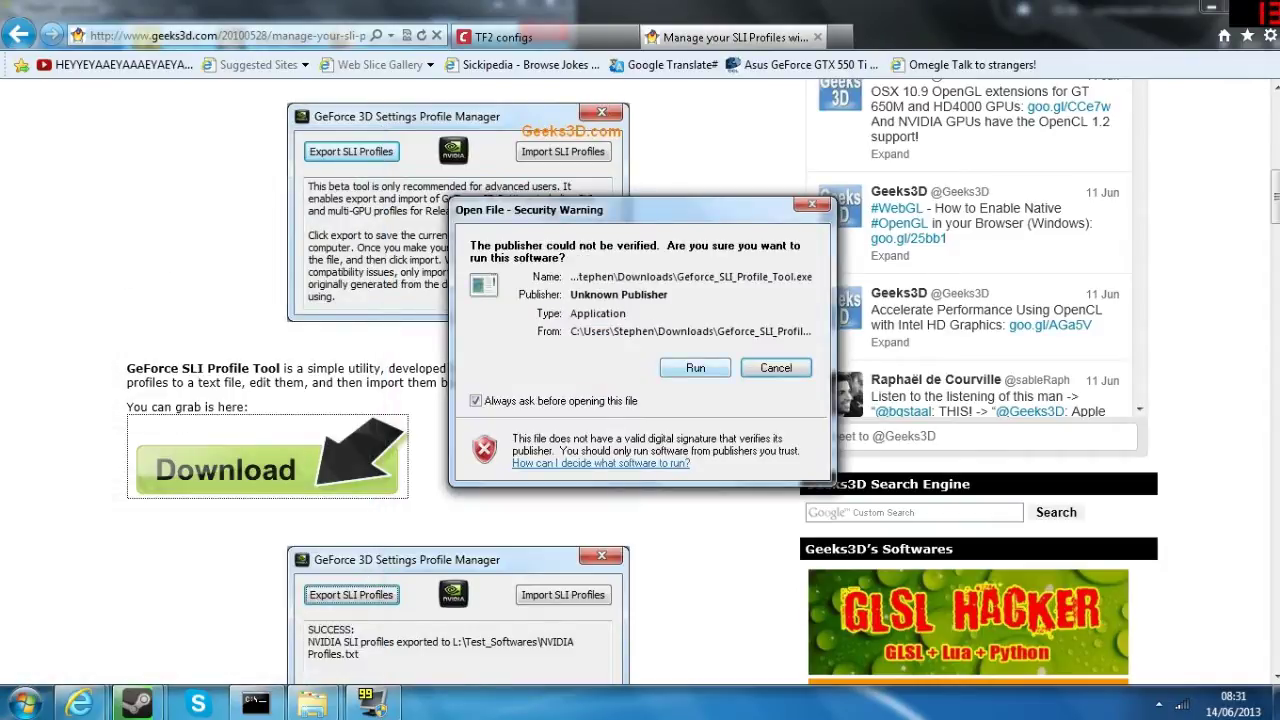
key(Return)
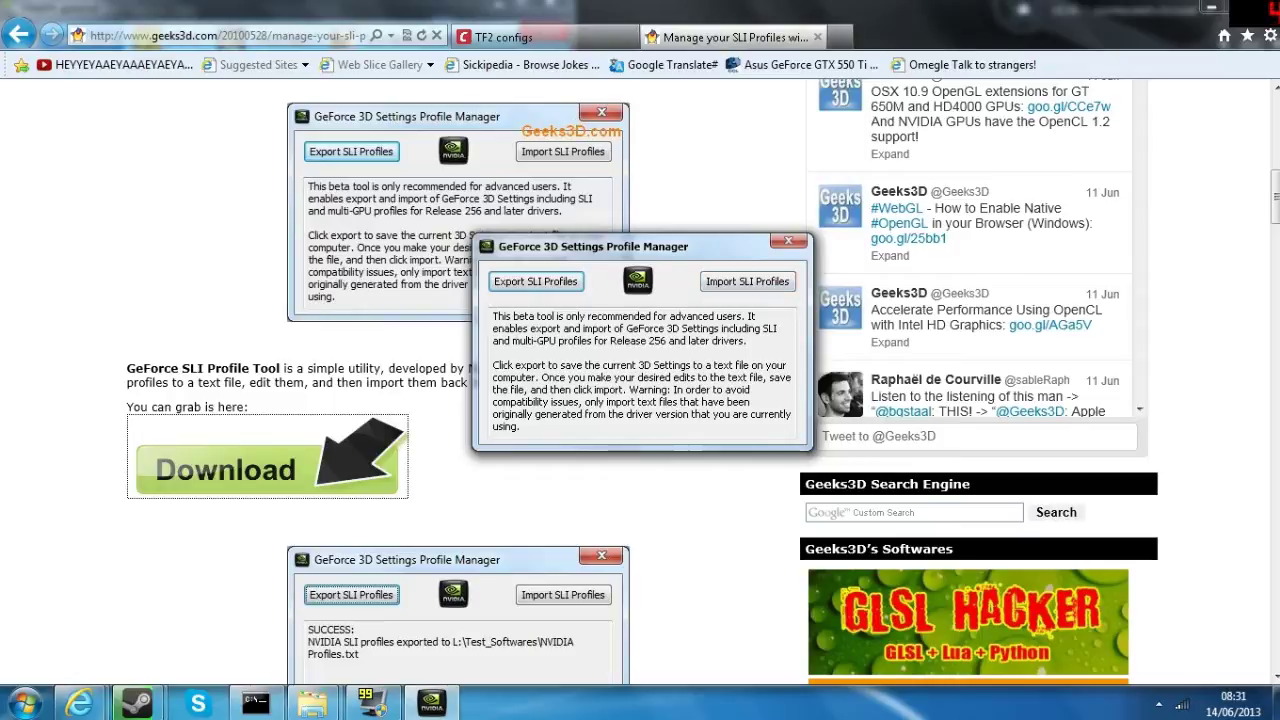
drag(618, 240, 790, 148)
click(24, 703)
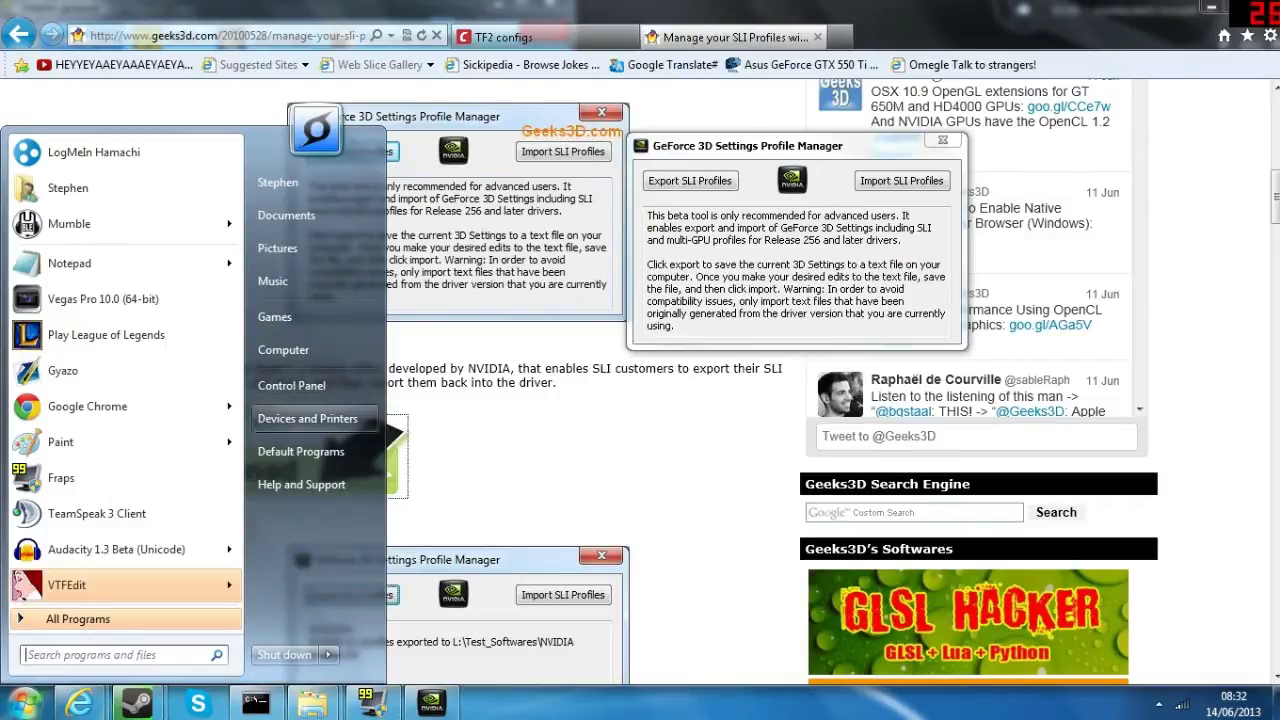
click(24, 703)
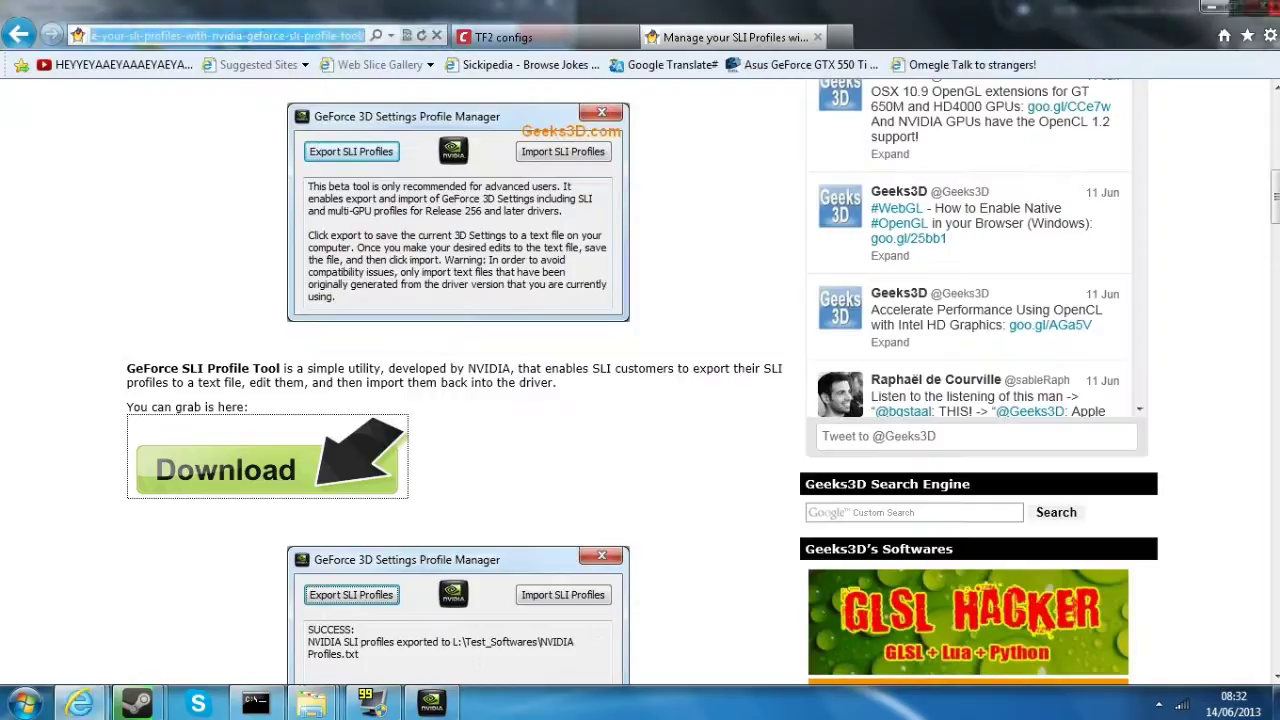
key(alt+d)
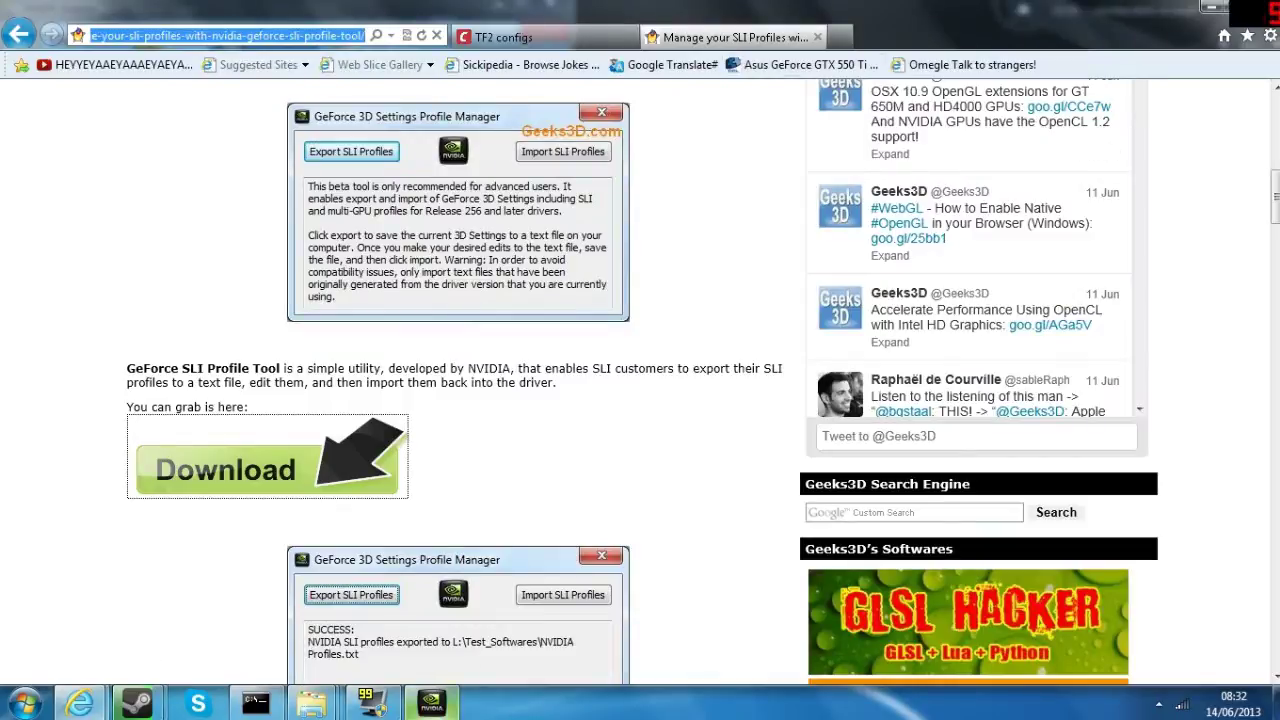
click(431, 703)
click(360, 525)
Bring up the Downloads folder and compare the NVIDIA Profiles and NVIDIA Profiles 2 text files.
mouse_move(311, 703)
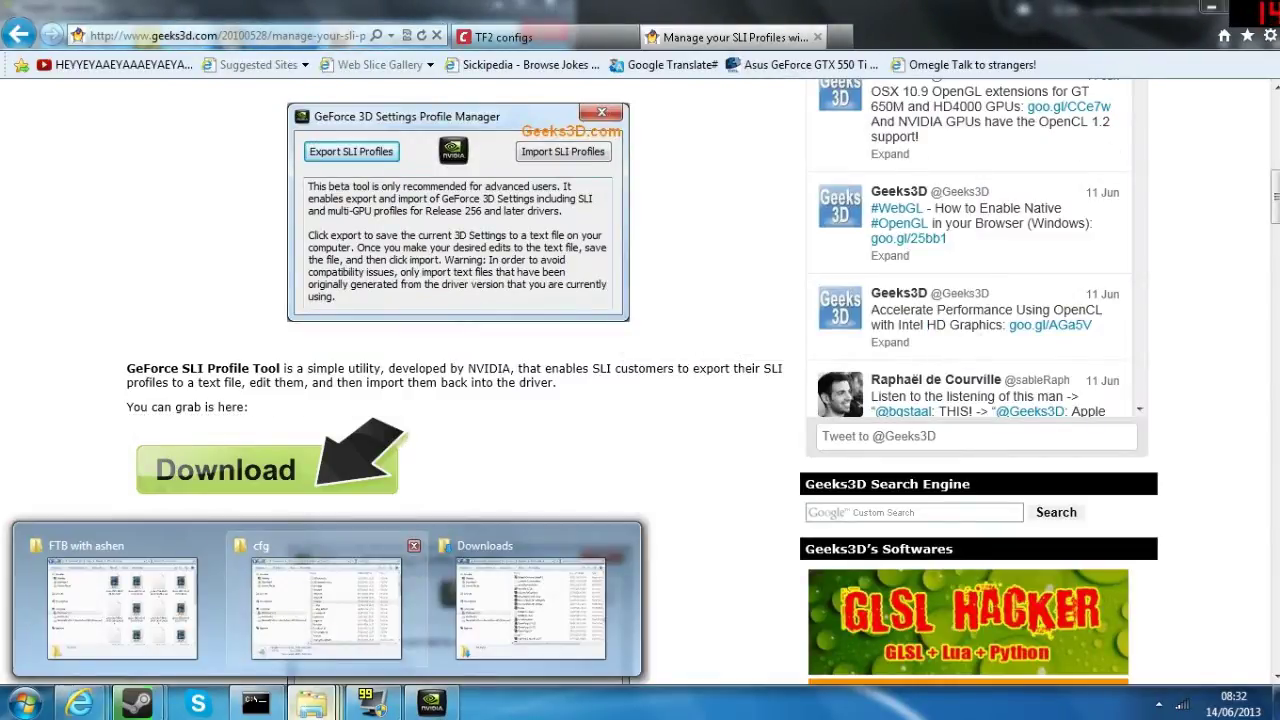
click(523, 612)
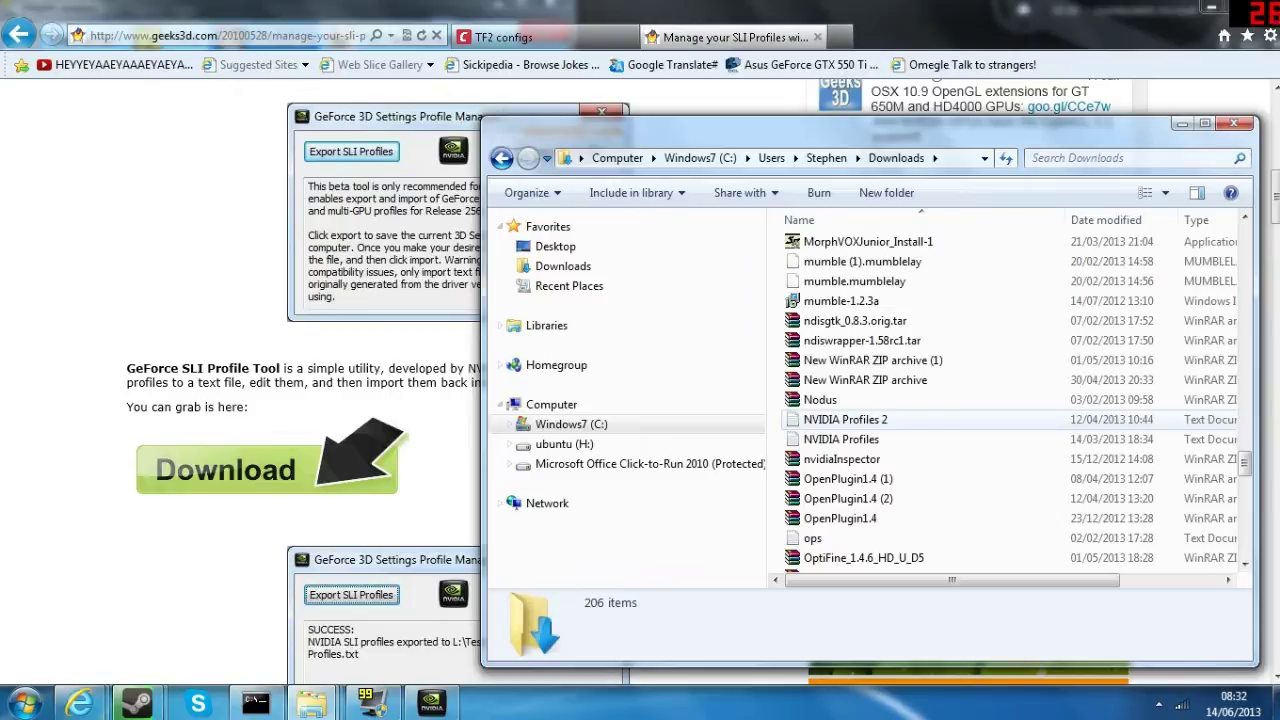
click(846, 421)
click(842, 439)
click(846, 421)
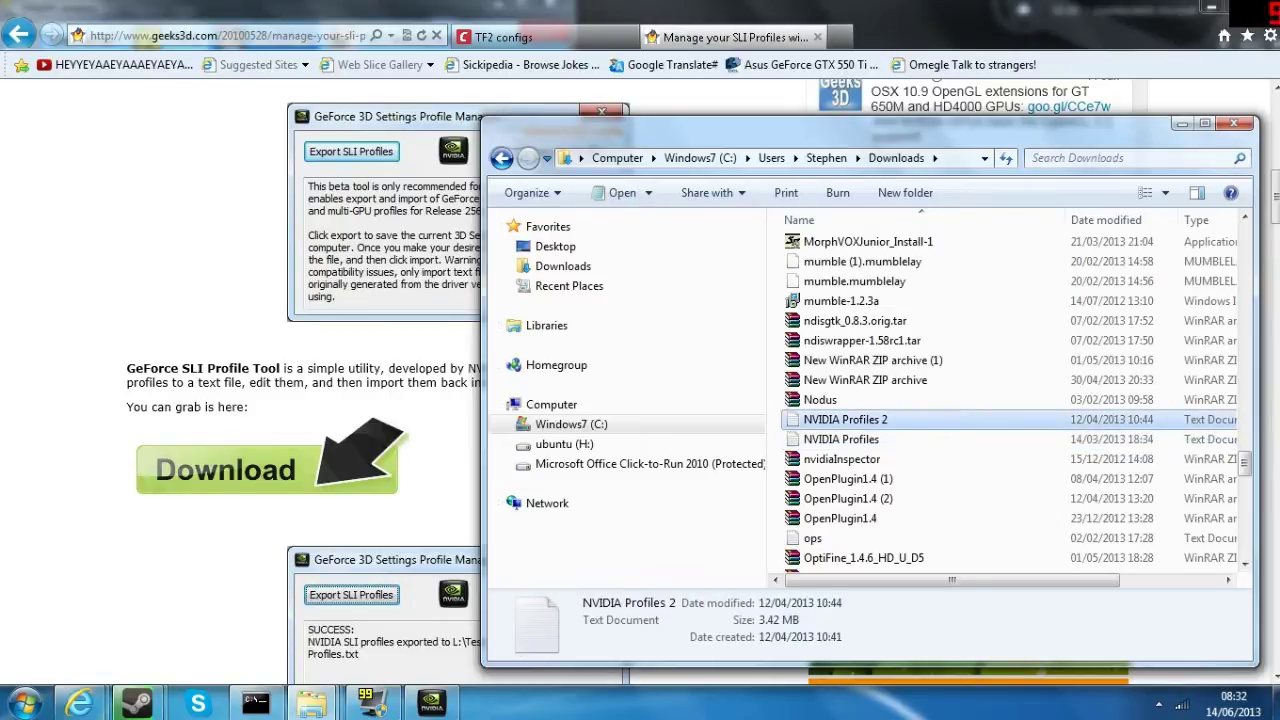
click(842, 439)
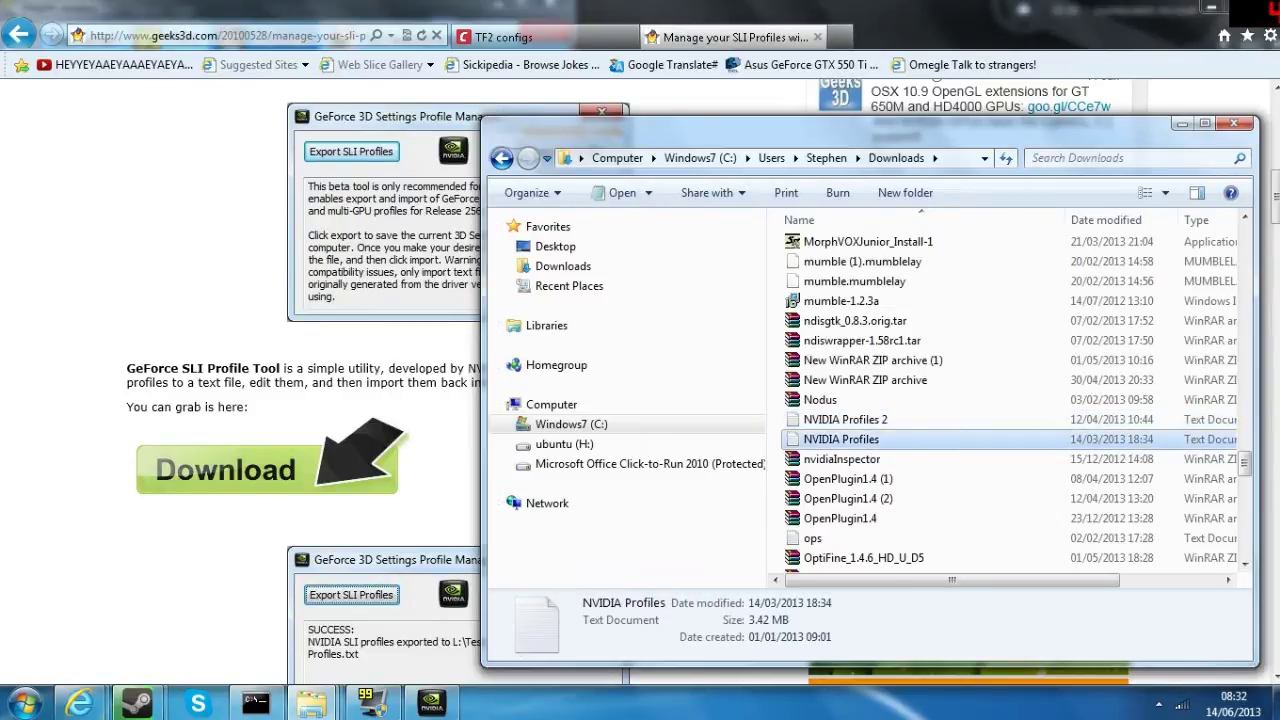
Open NVIDIA Profiles 2 for a brief look, bring the GeForce 3D Settings Profile Manager forward, and close the text file.
click(846, 420)
double_click(846, 420)
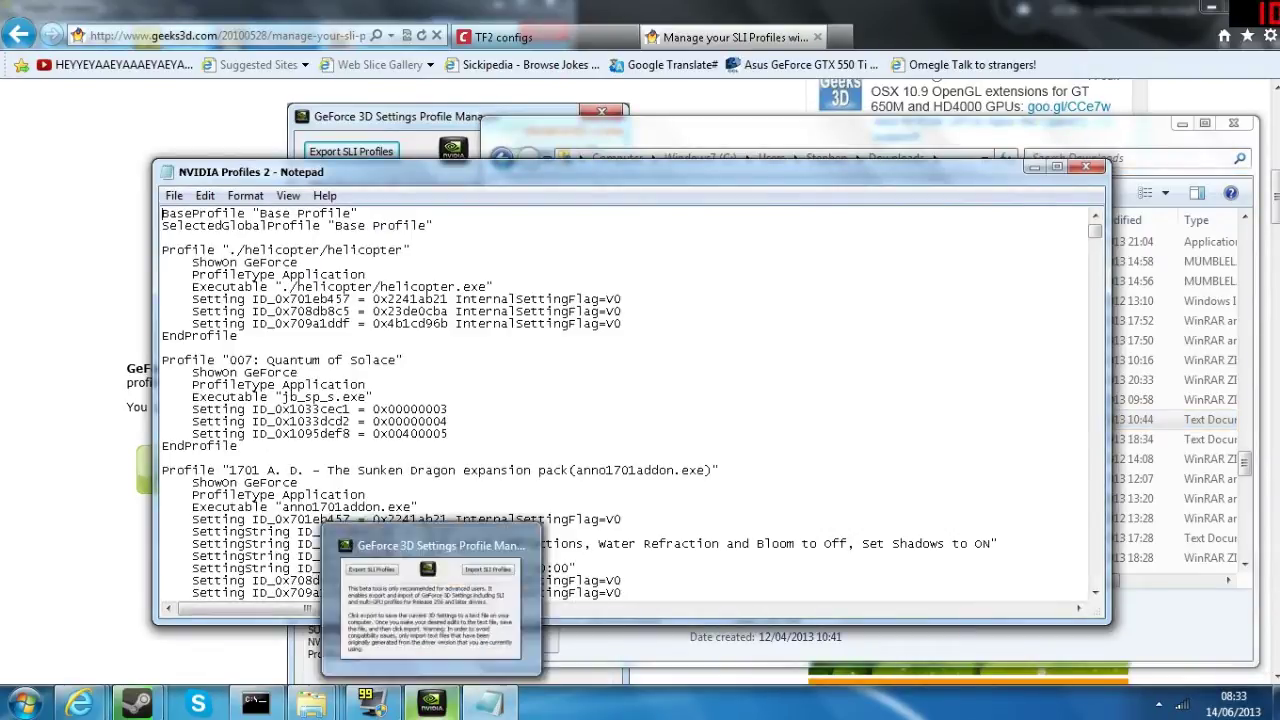
click(431, 703)
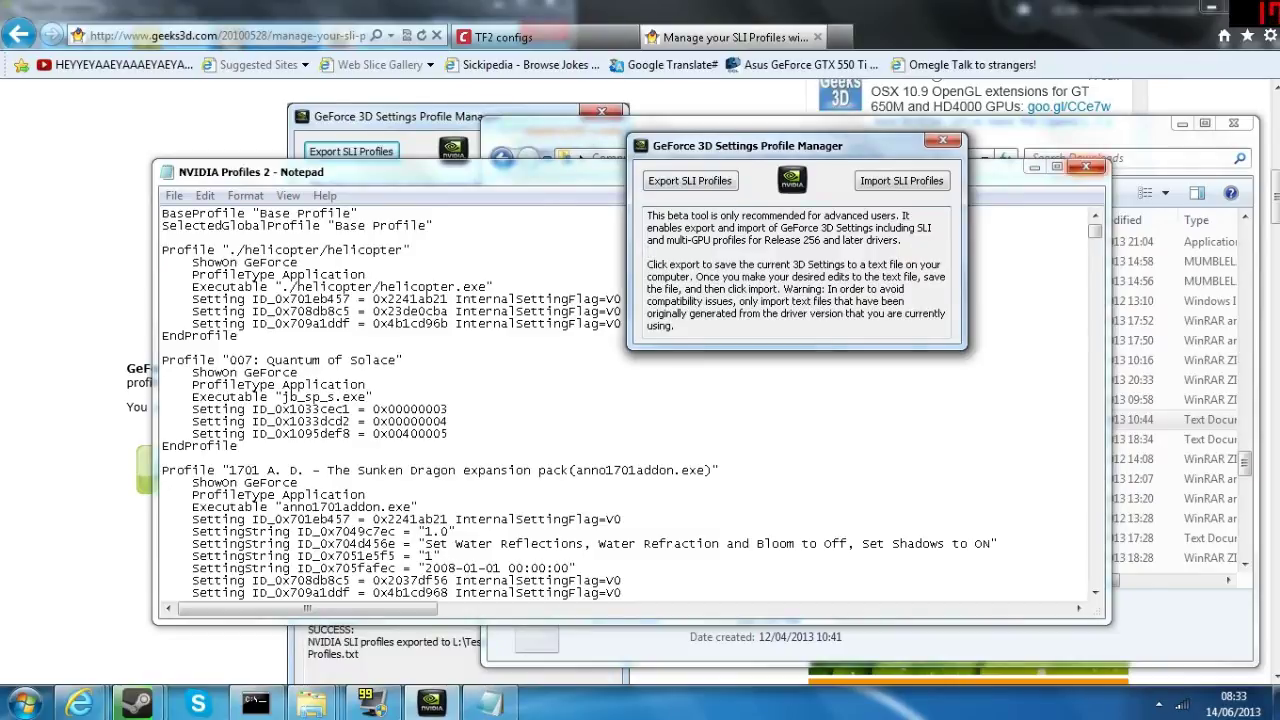
click(1086, 167)
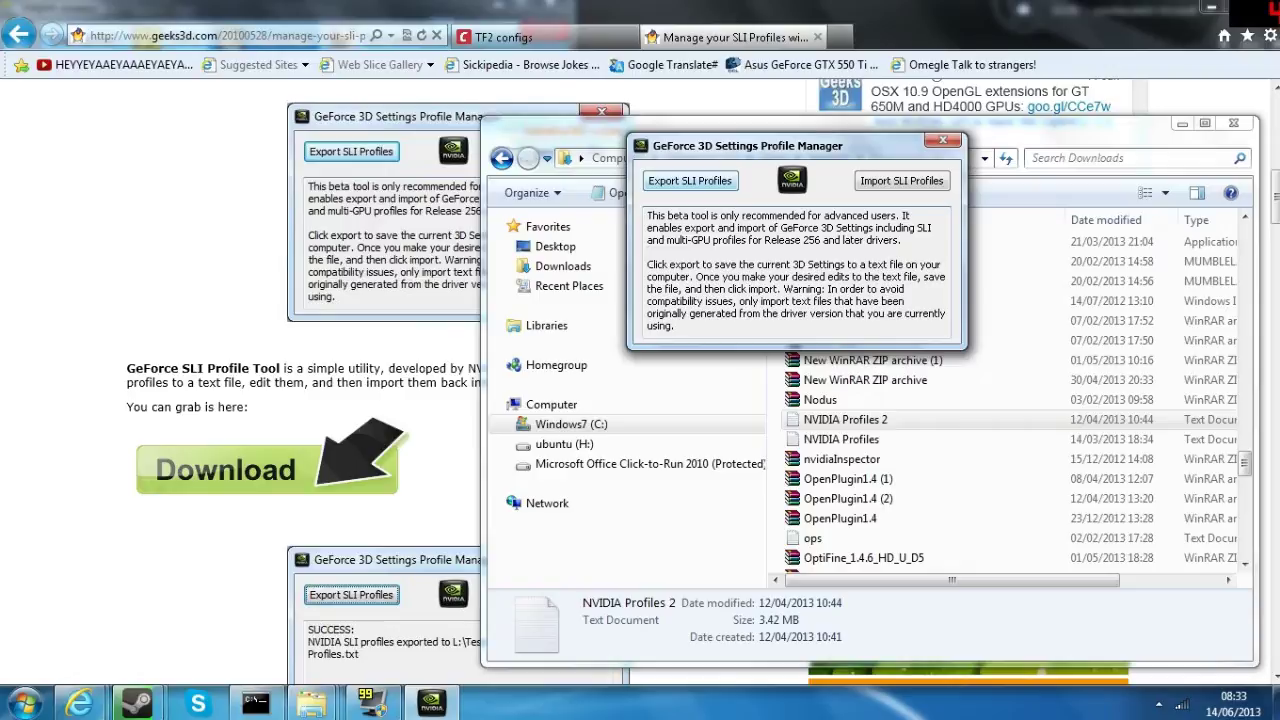
Export the SLI profiles to the Downloads folder as a text file named NVIDIA Profiles 3.
click(690, 181)
key(Return)
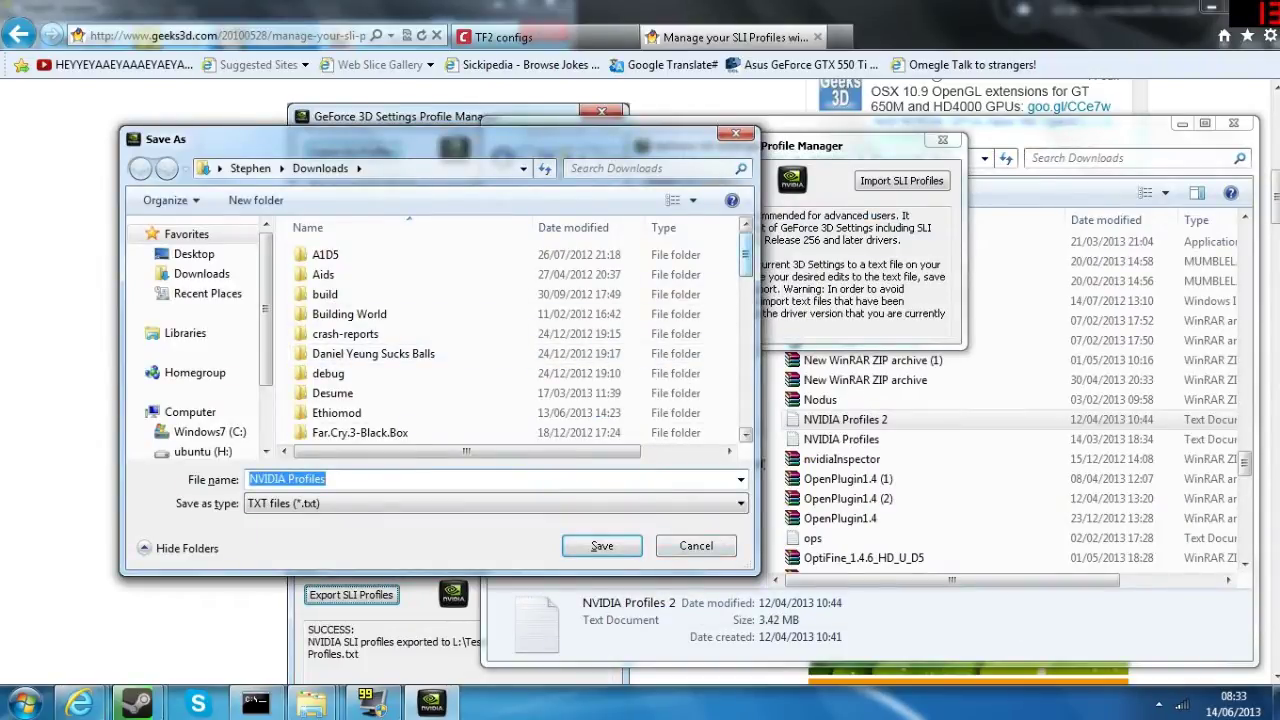
scroll(552, 256, down, 10)
scroll(552, 256, down, 10)
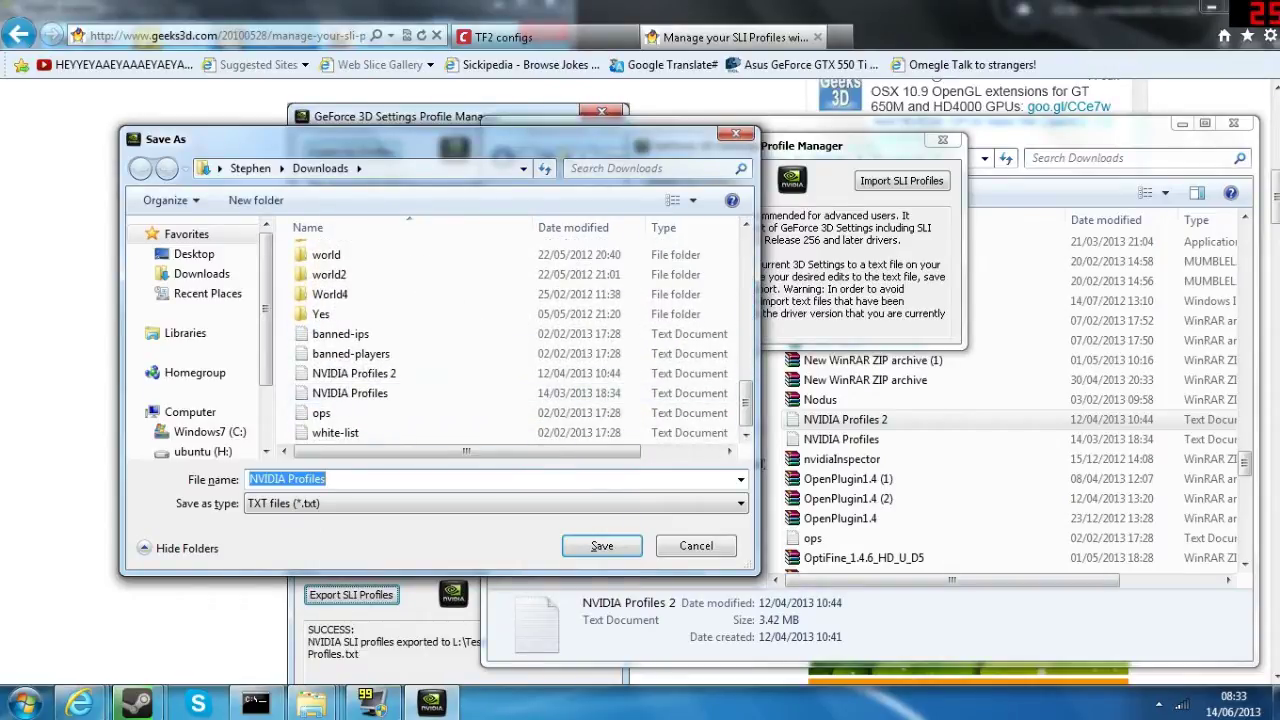
click(350, 479)
text(3)
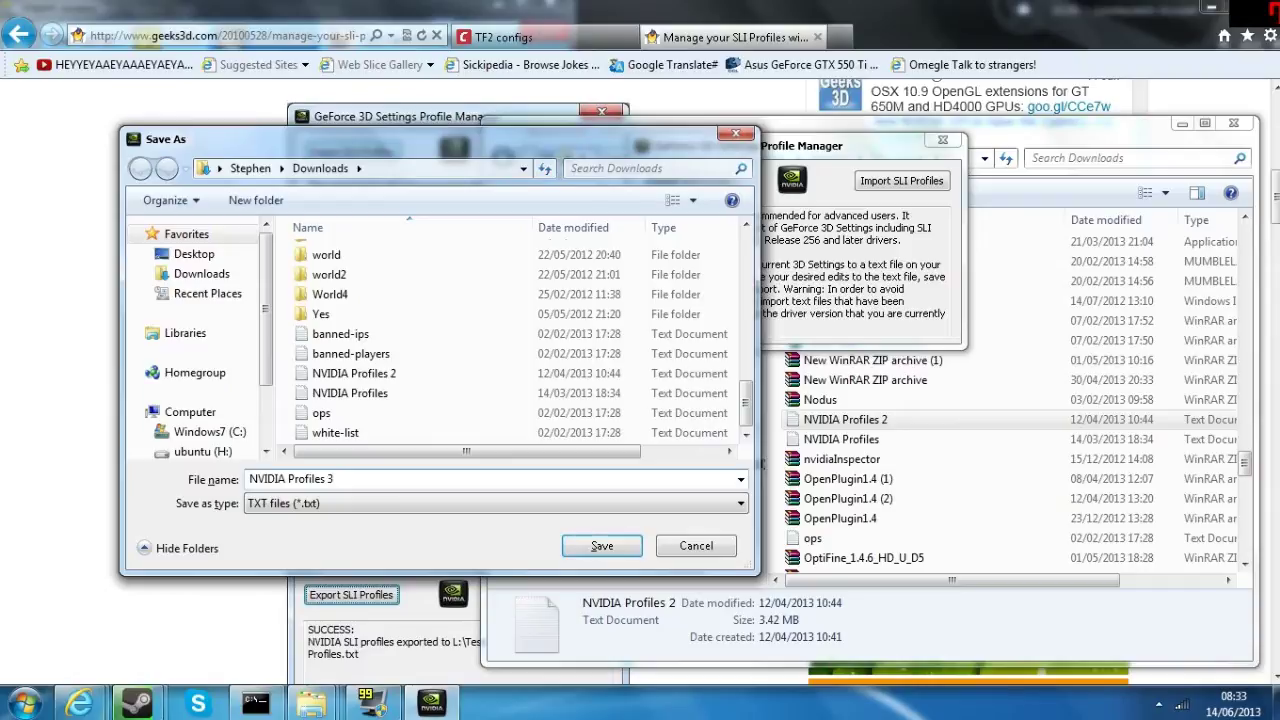
key(Return)
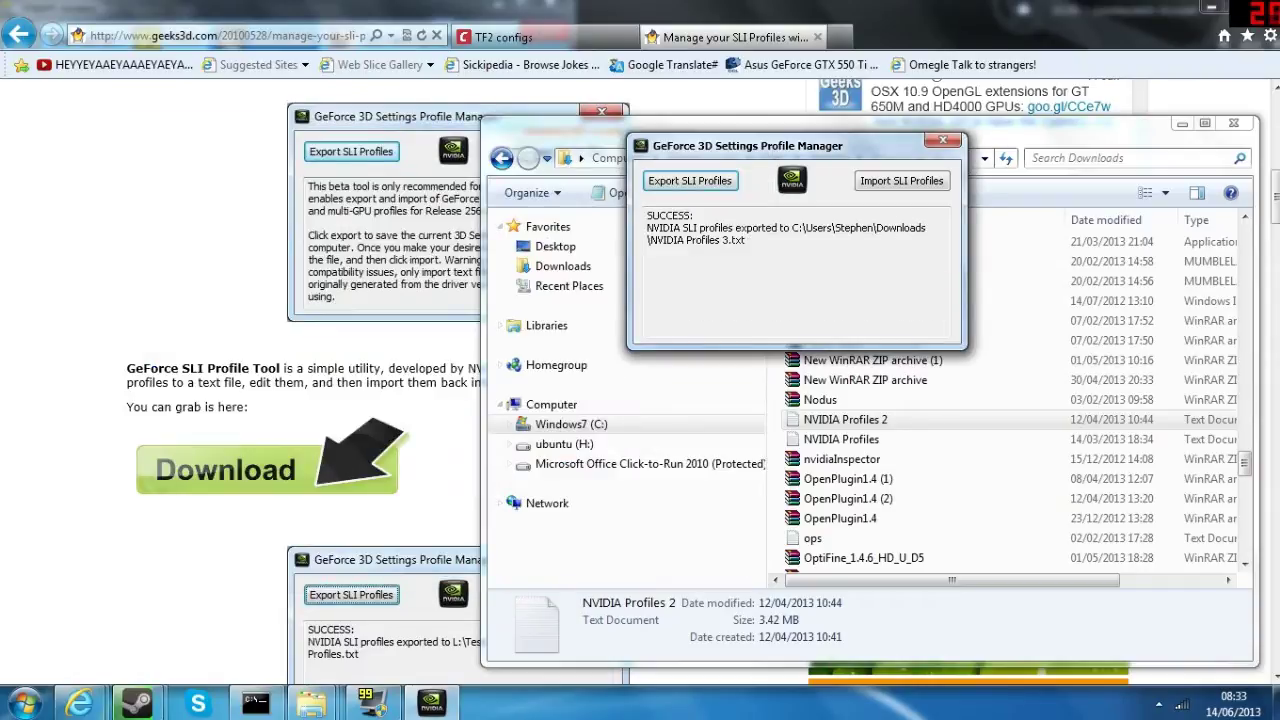
Open NVIDIA Profiles 3 from Downloads and find "Team Fortress" to examine the settings in the Team Fortress 2 profile.
click(845, 420)
double_click(845, 440)
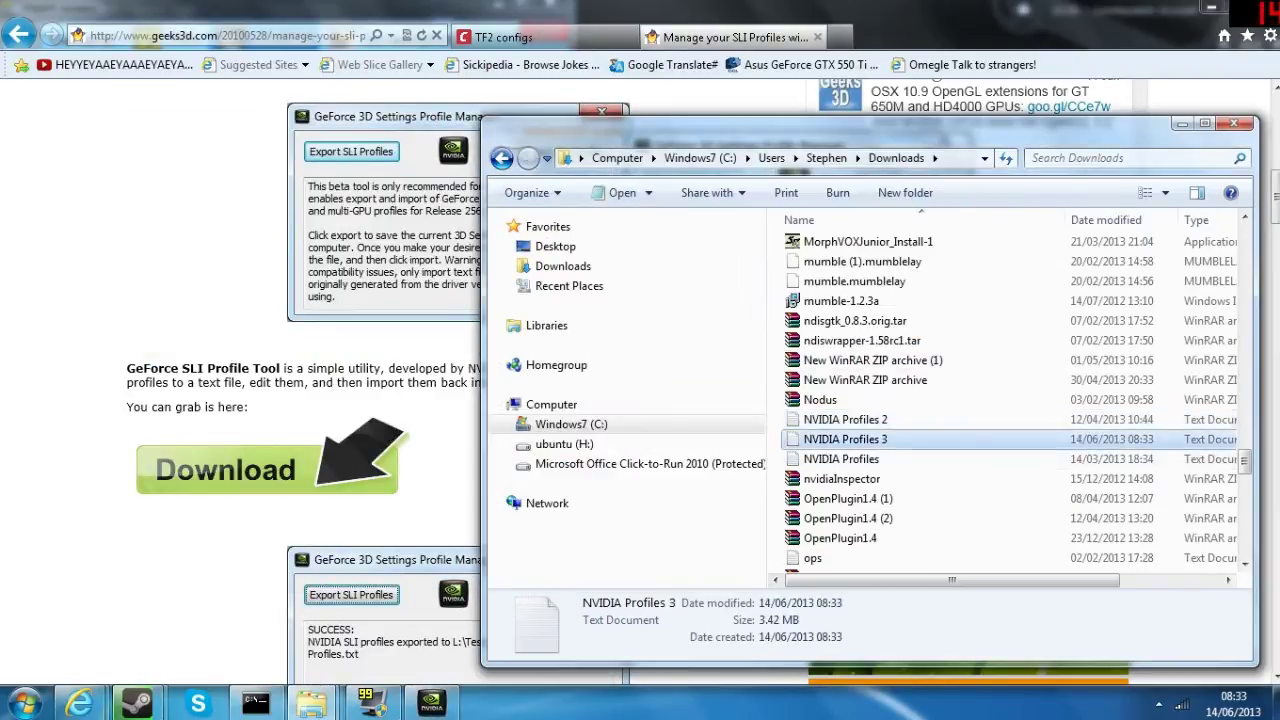
scroll(255, 550, down, 20)
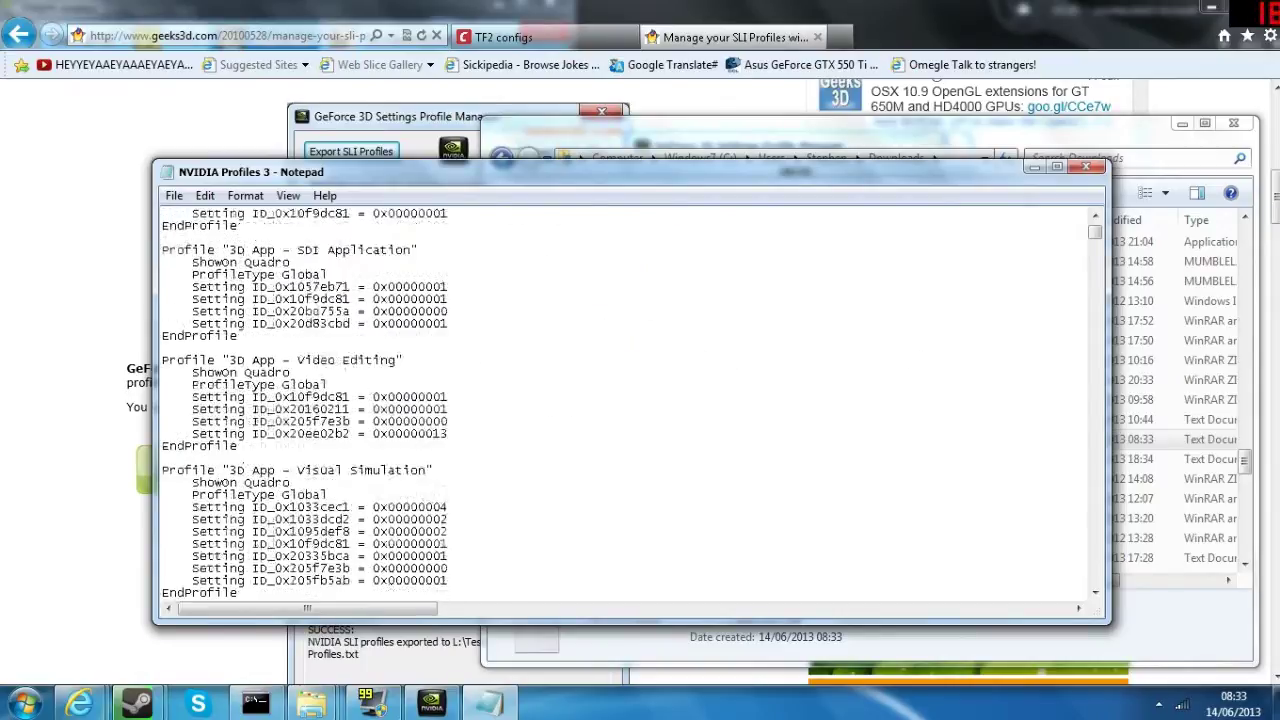
scroll(255, 550, down, 15)
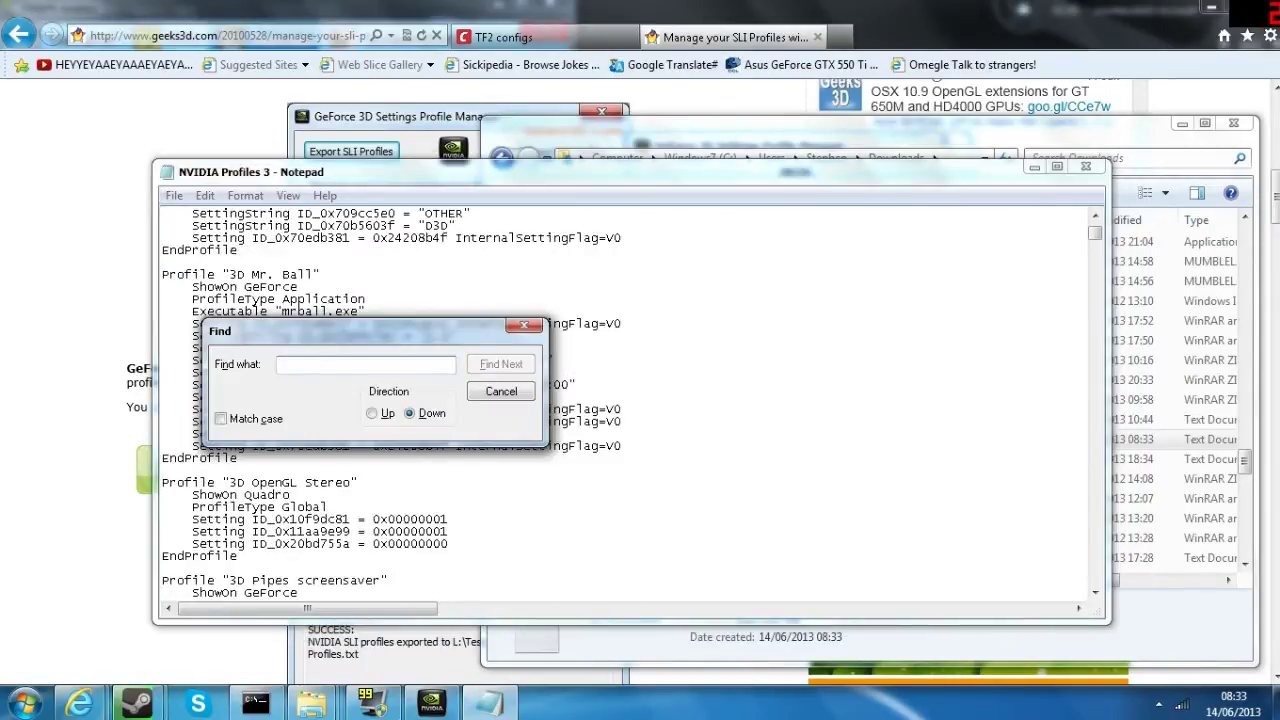
text(Team Fortress)
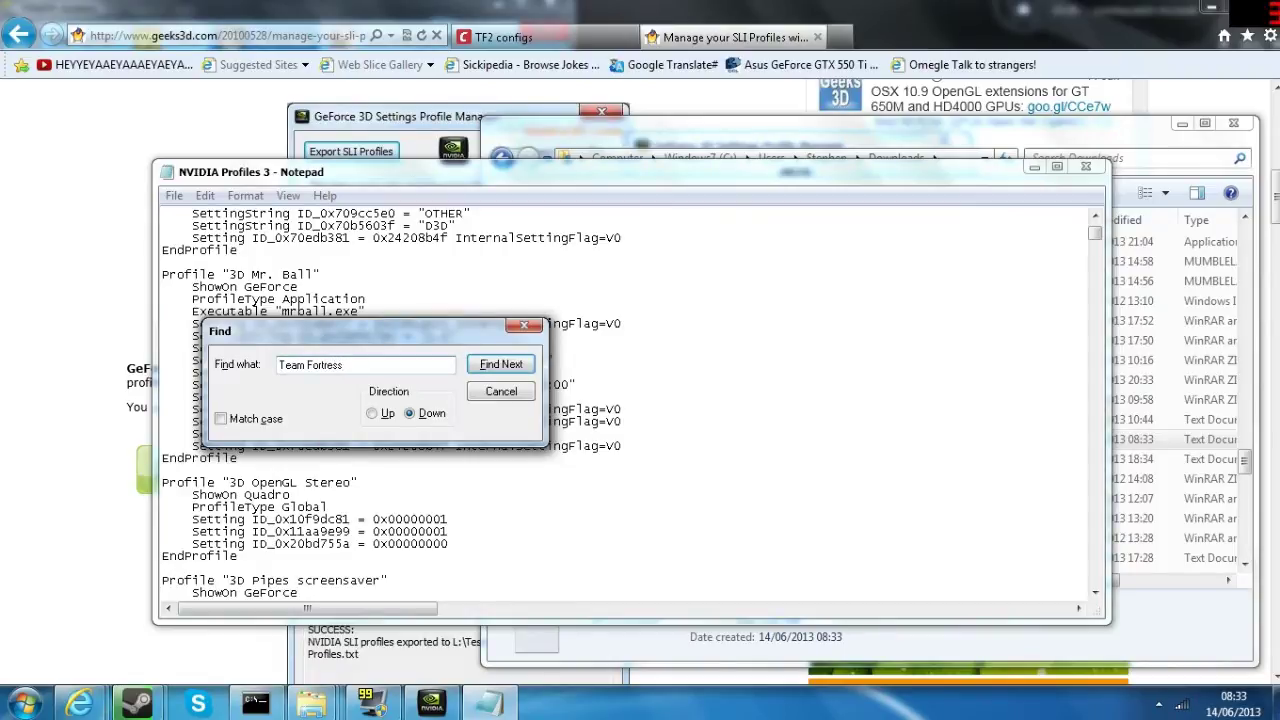
click(501, 364)
click(524, 326)
scroll(630, 400, down, 6)
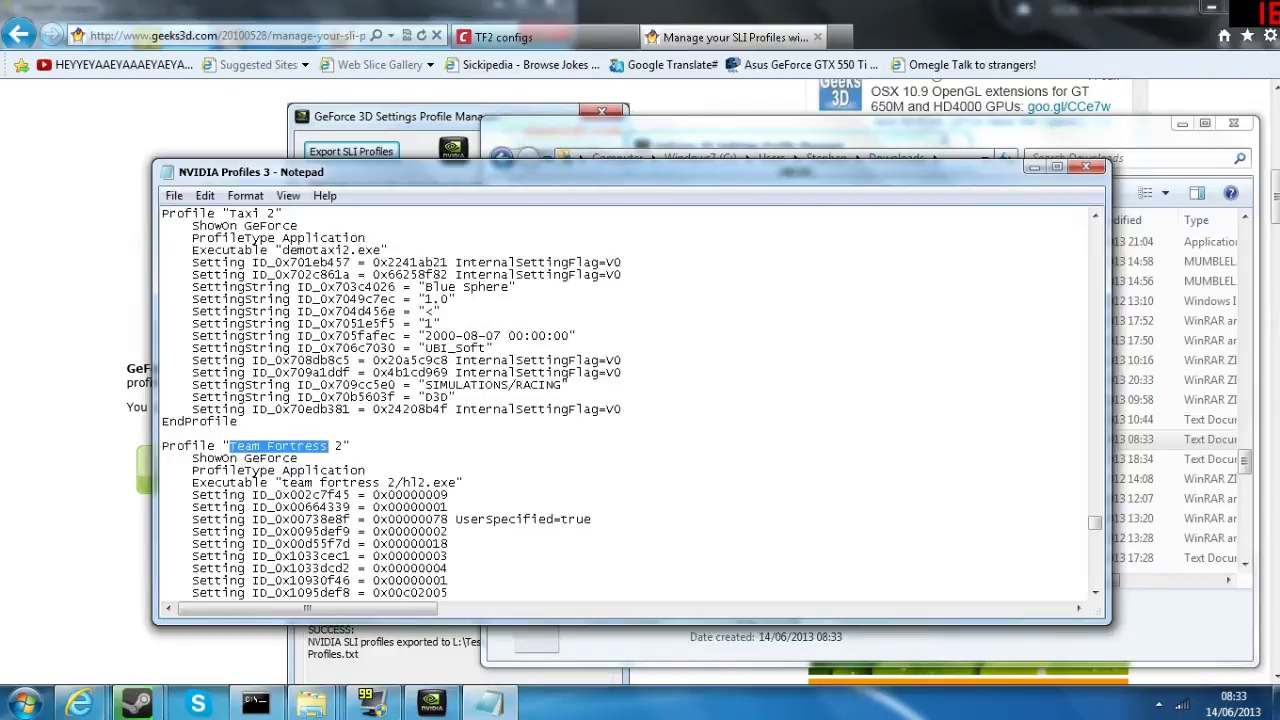
scroll(630, 400, down, 1)
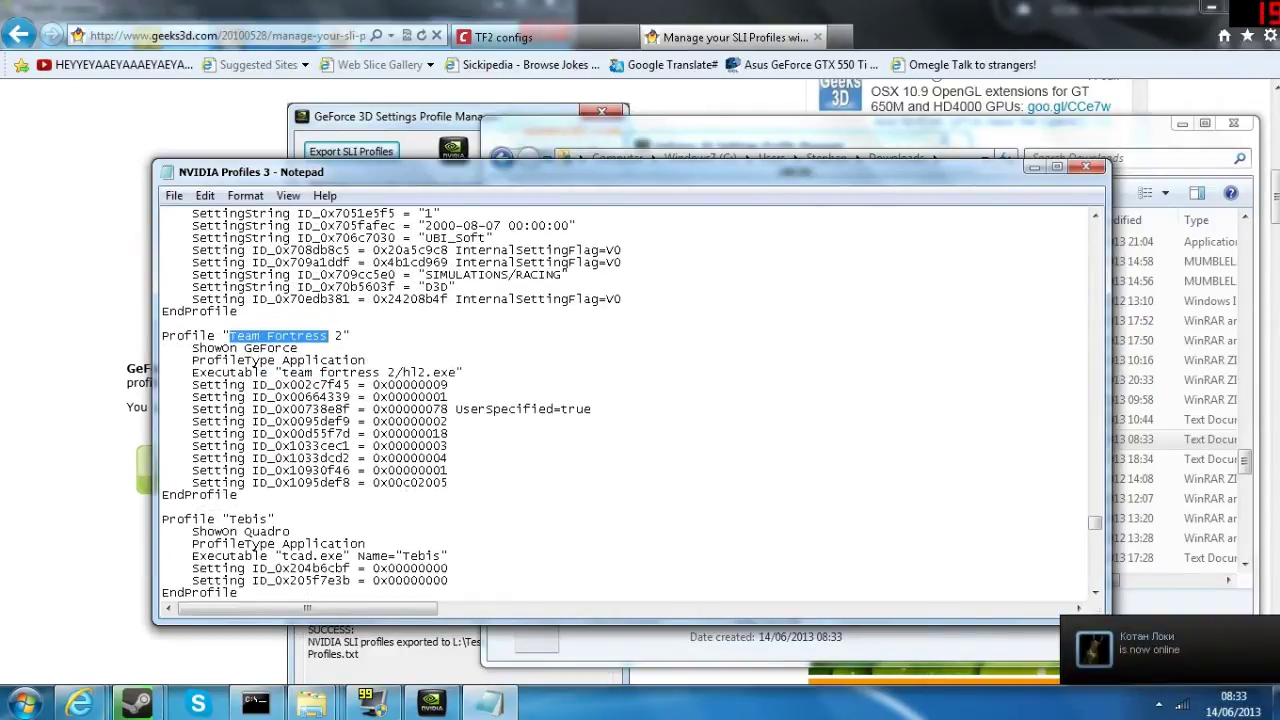
click(450, 409)
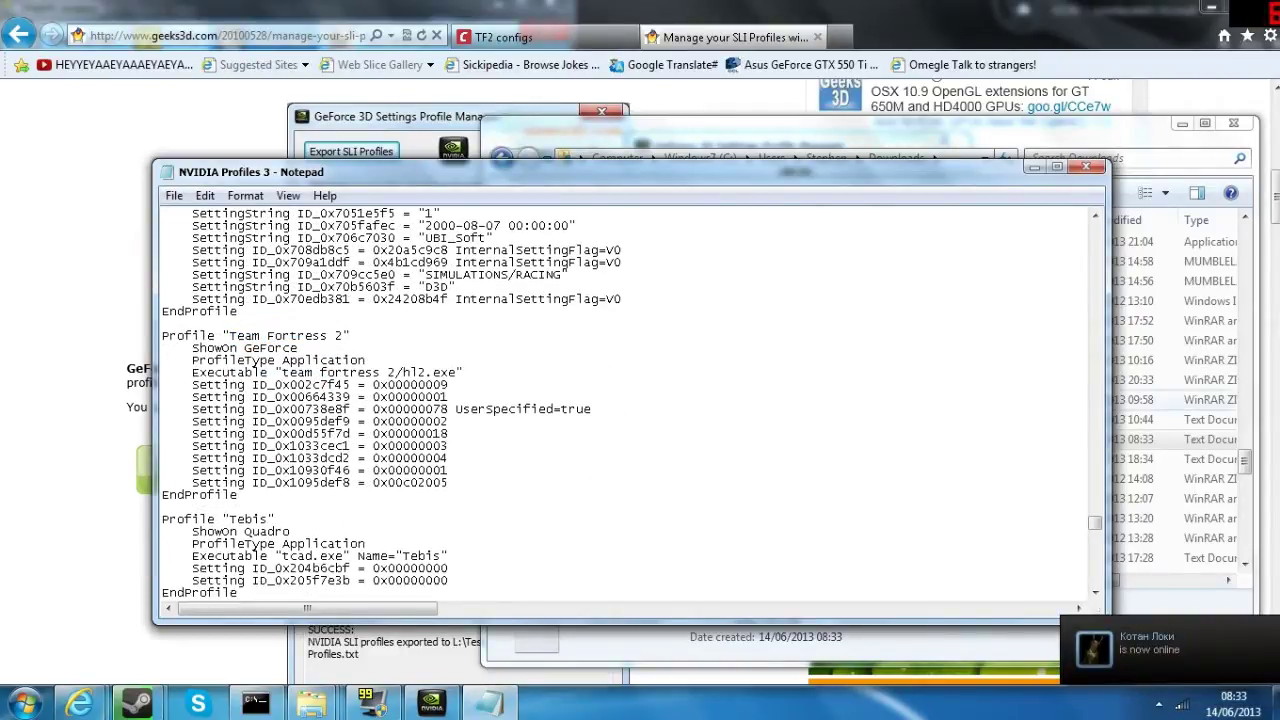
Open NVIDIA Profiles 2 from Downloads and find "team fortress" to reach its Team Fortress 2 profile.
click(1172, 439)
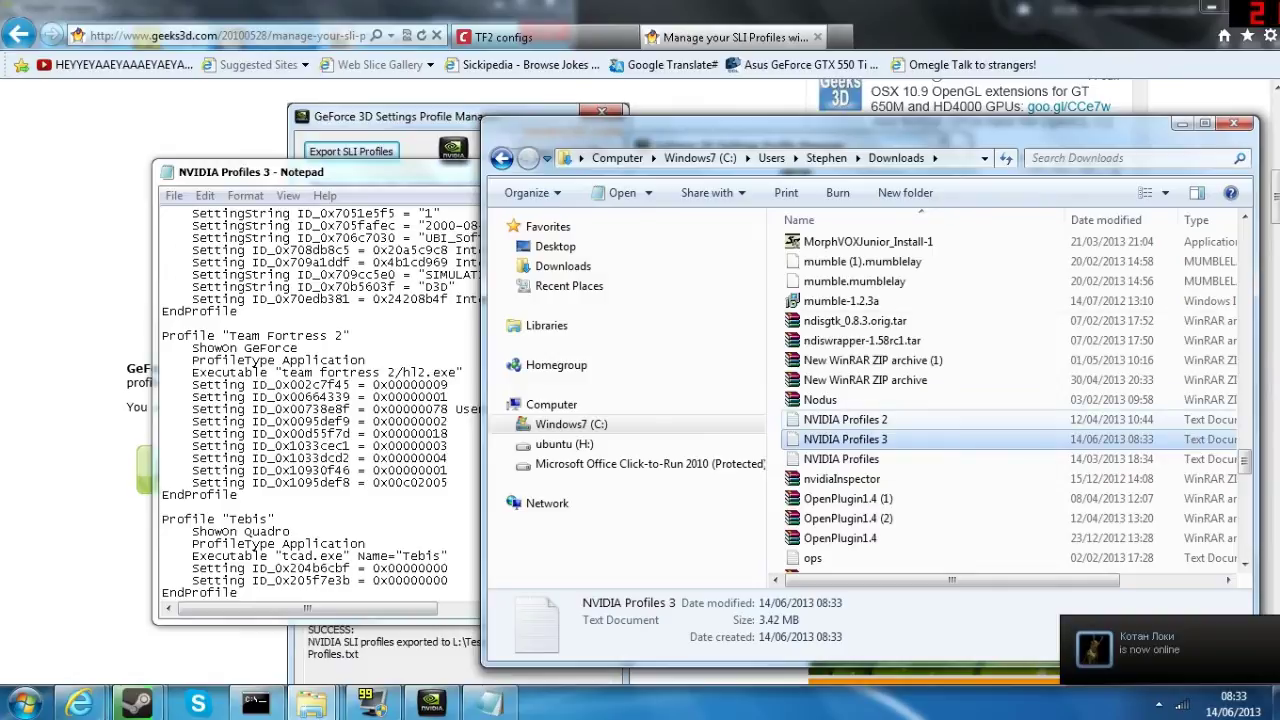
double_click(845, 419)
key(ctrl+f)
text(team fortress)
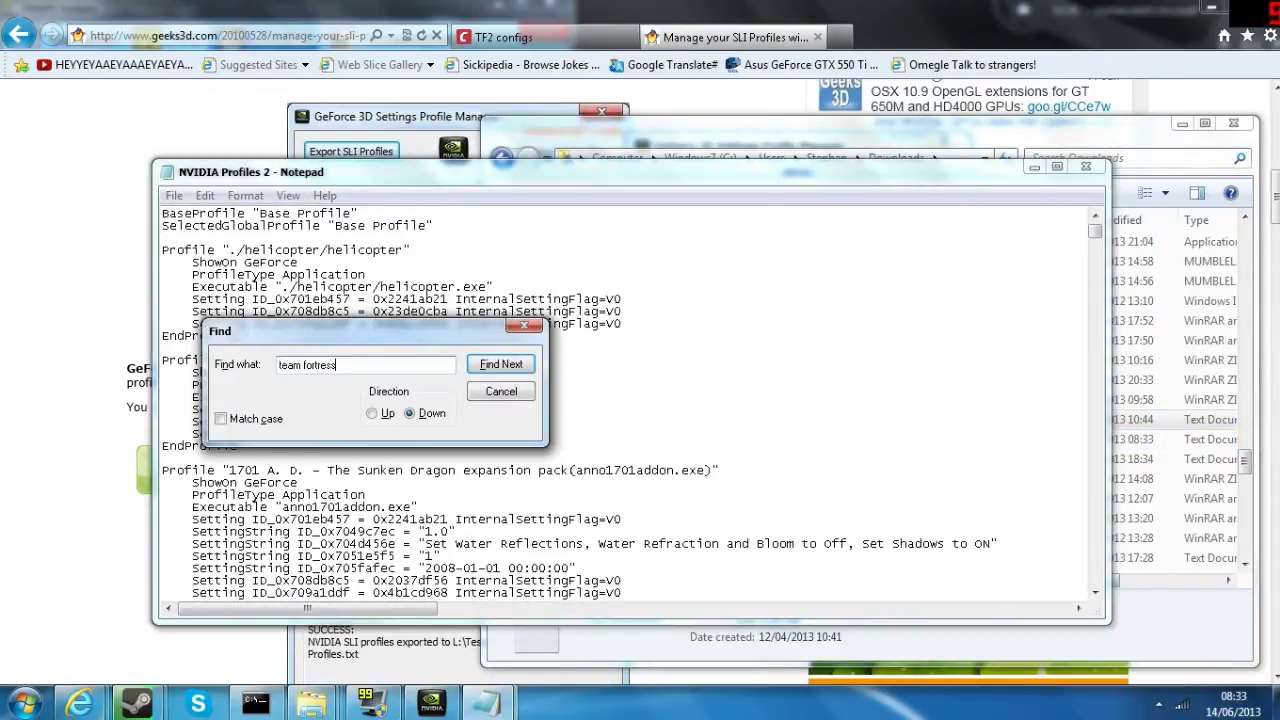
key(Return)
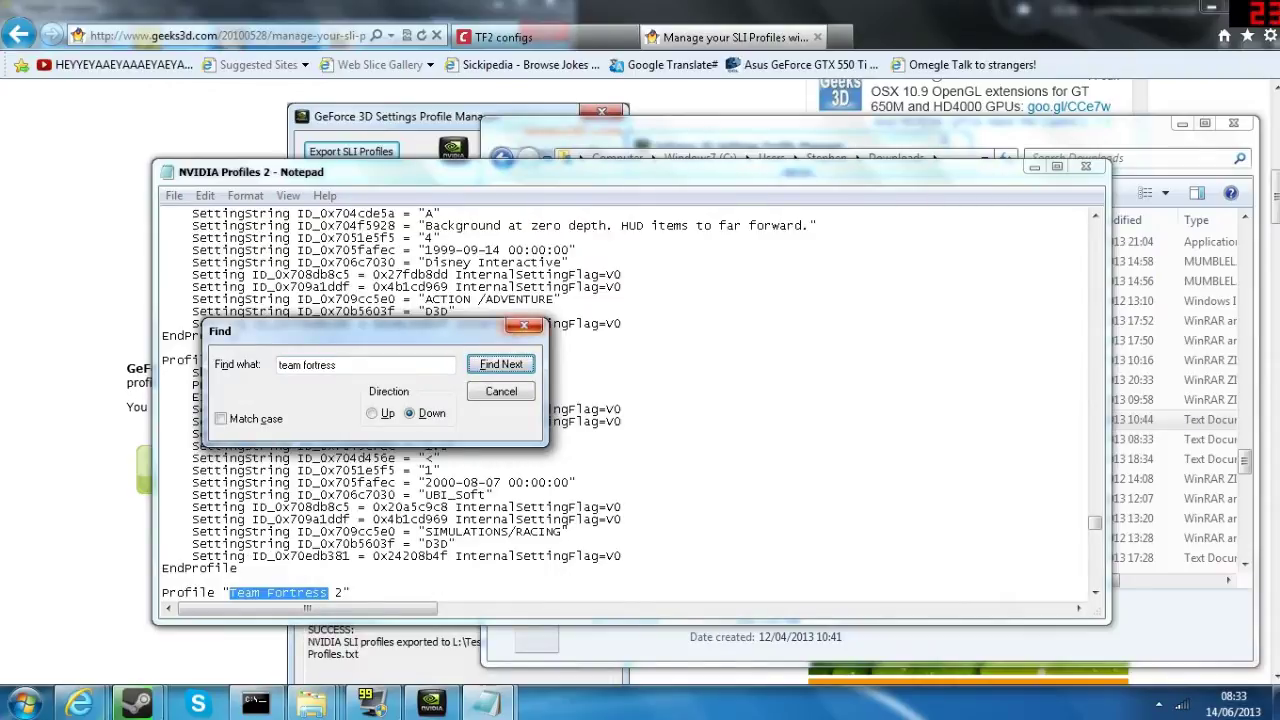
key(Escape)
scroll(630, 400, down, 8)
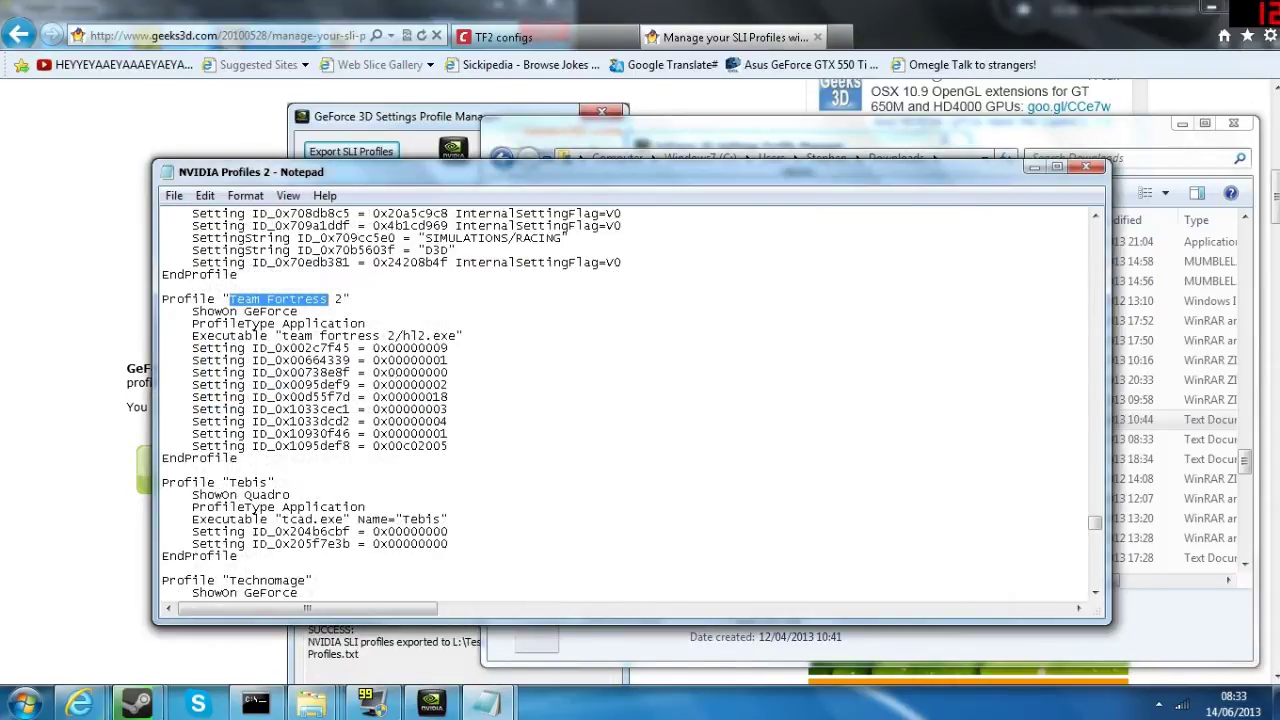
Select the whole Team Fortress 2 profile block in NVIDIA Profiles 2 and move that window off the NVIDIA Profiles 3 window.
scroll(262, 510, up, 1)
drag(240, 495, 163, 325)
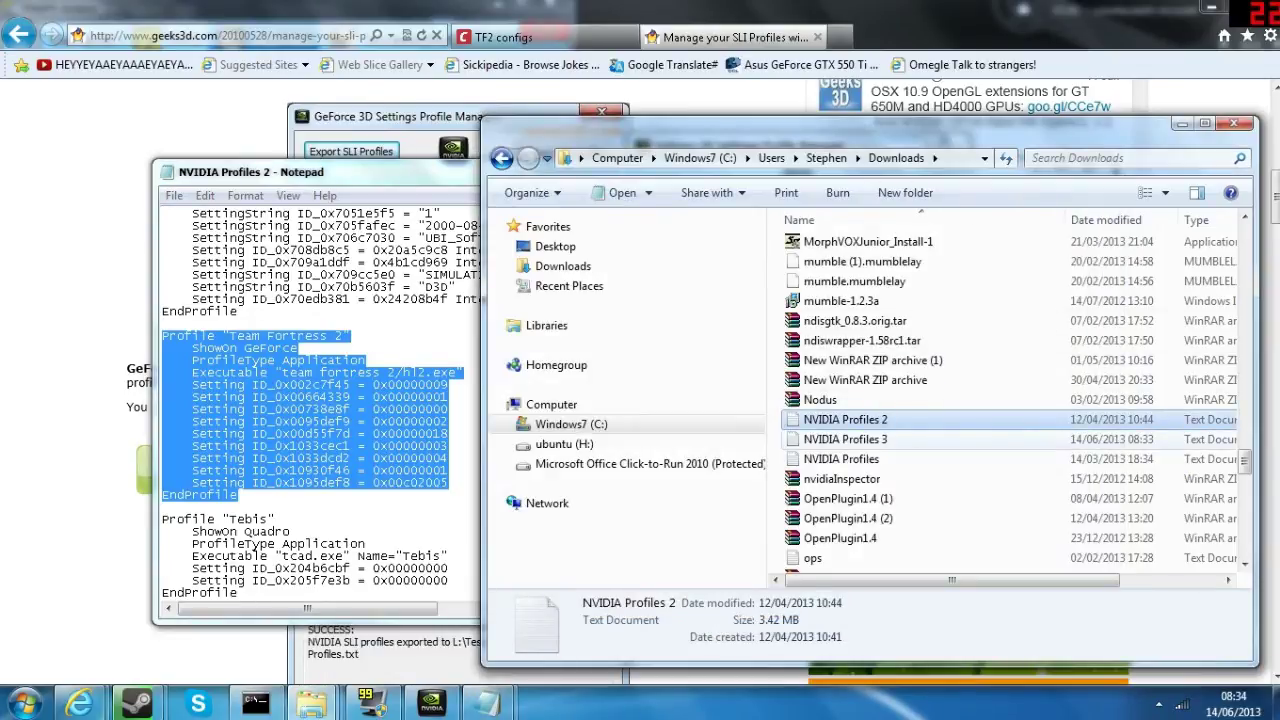
drag(400, 172, 454, 270)
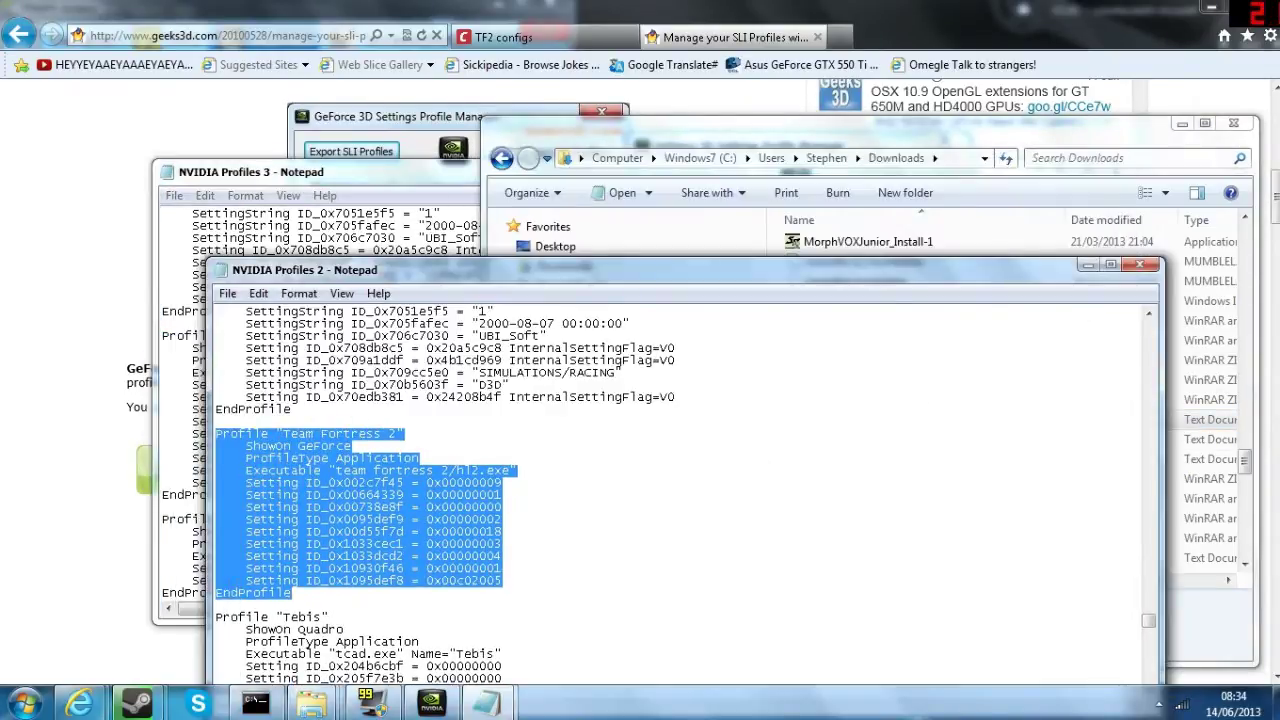
Highlight the ID_0x00738e8f line in the Team Fortress 2 profile of NVIDIA Profiles 3 to compare it with NVIDIA Profiles 2.
click(380, 172)
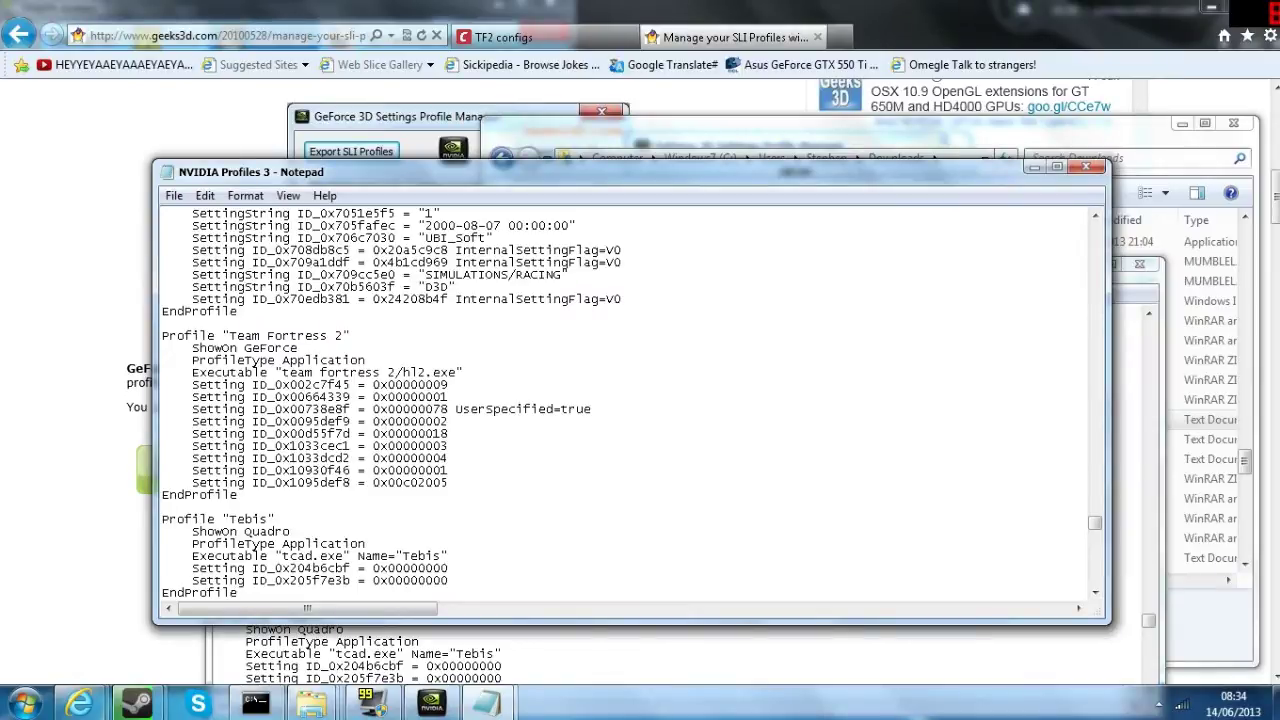
drag(592, 409, 192, 409)
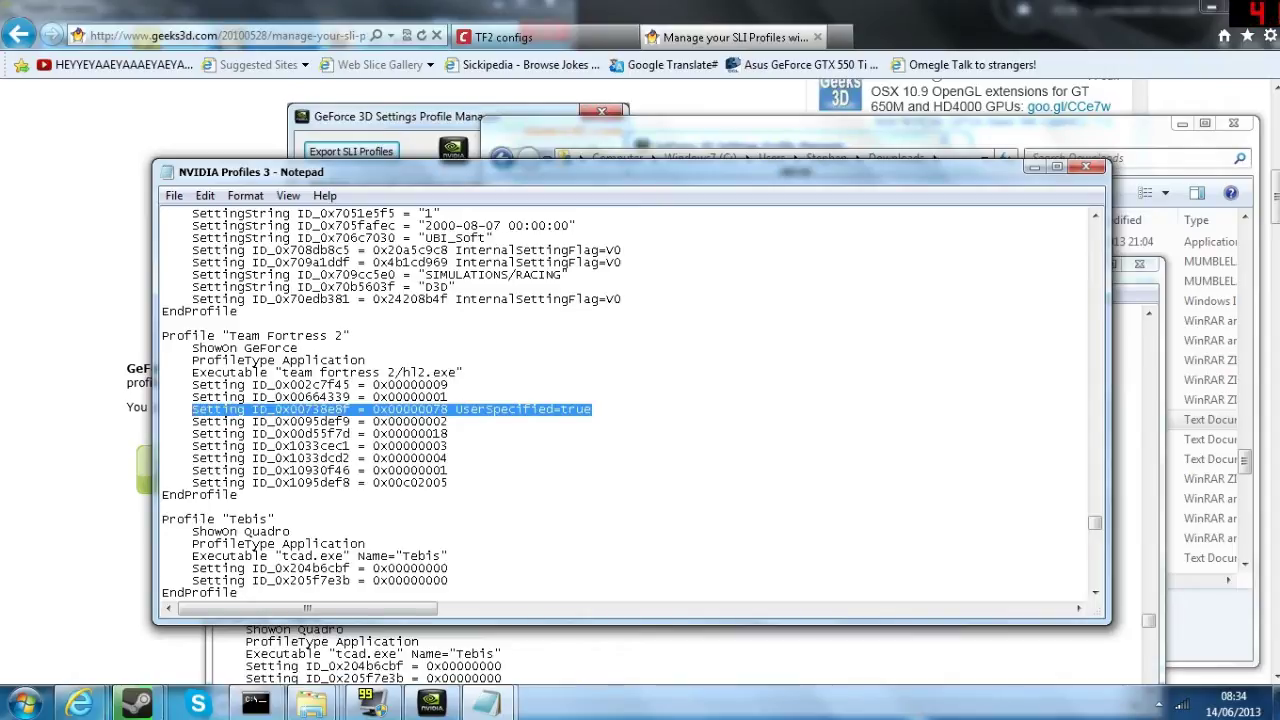
click(449, 446)
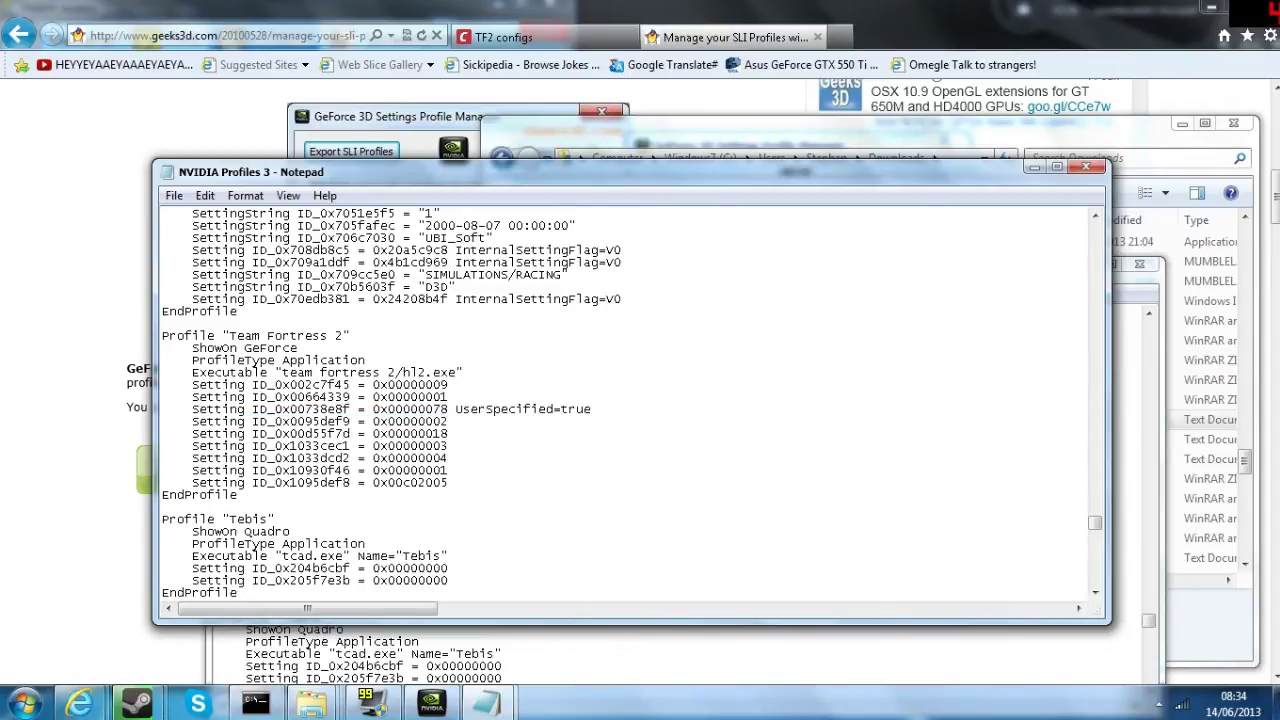
key(alt+Tab)
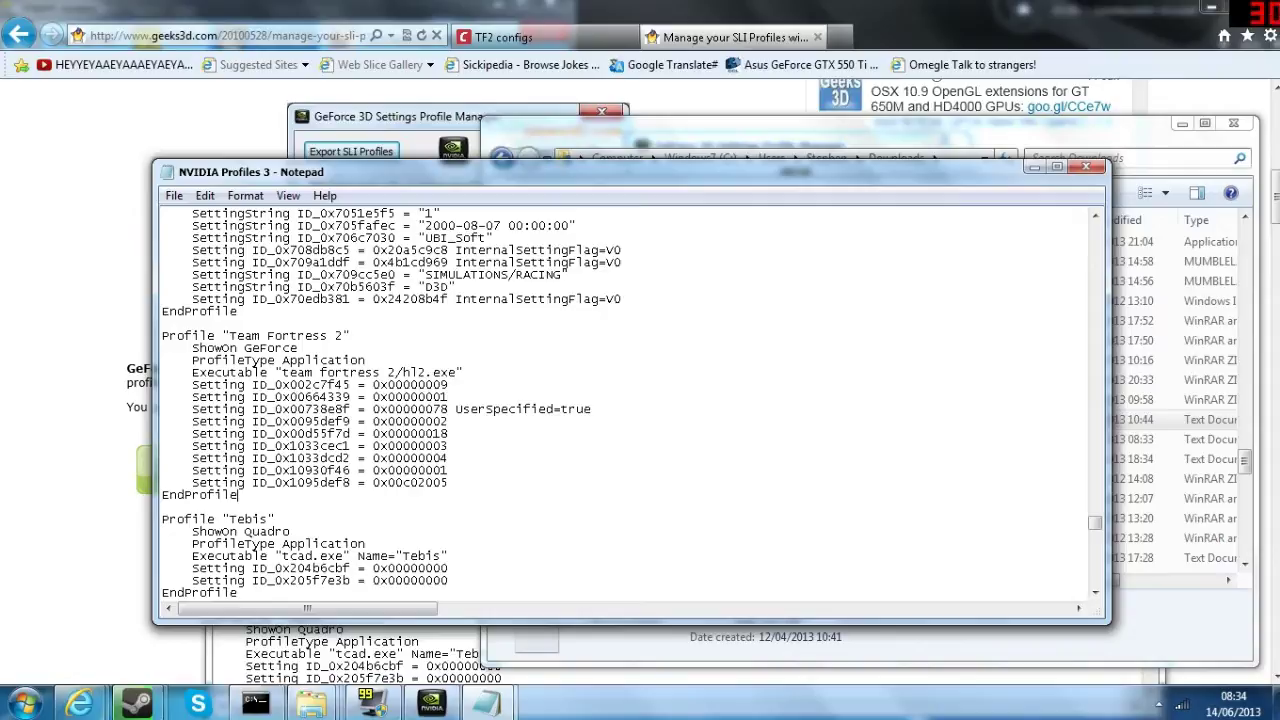
click(337, 666)
drag(560, 172, 569, 171)
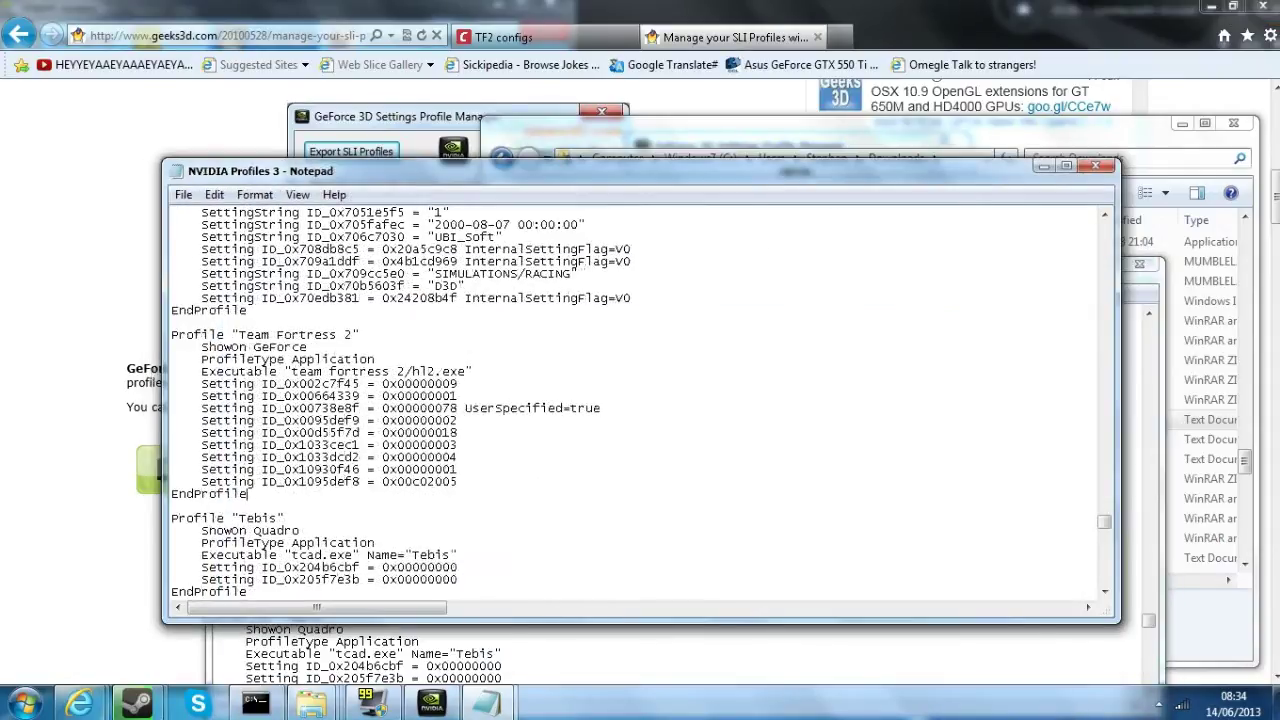
Open NVIDIA Profiles from Downloads and find "team fortress" to examine its Team Fortress 2 profile.
click(1140, 158)
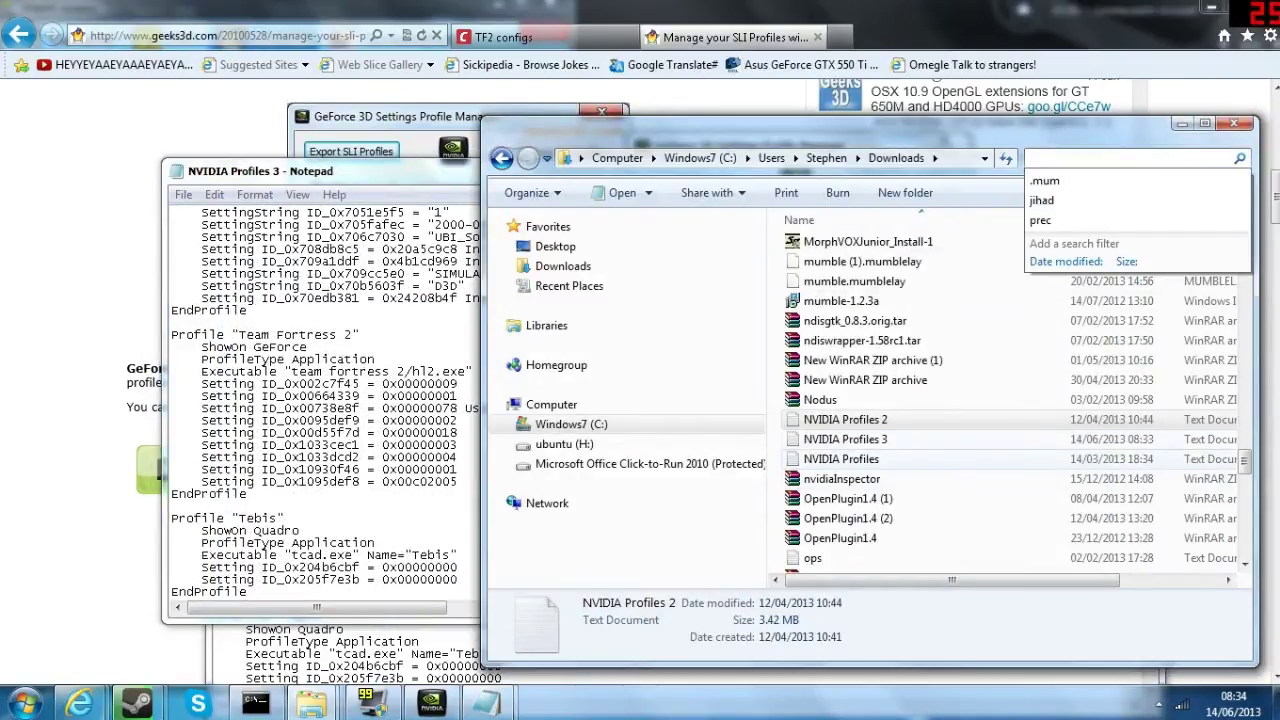
double_click(841, 459)
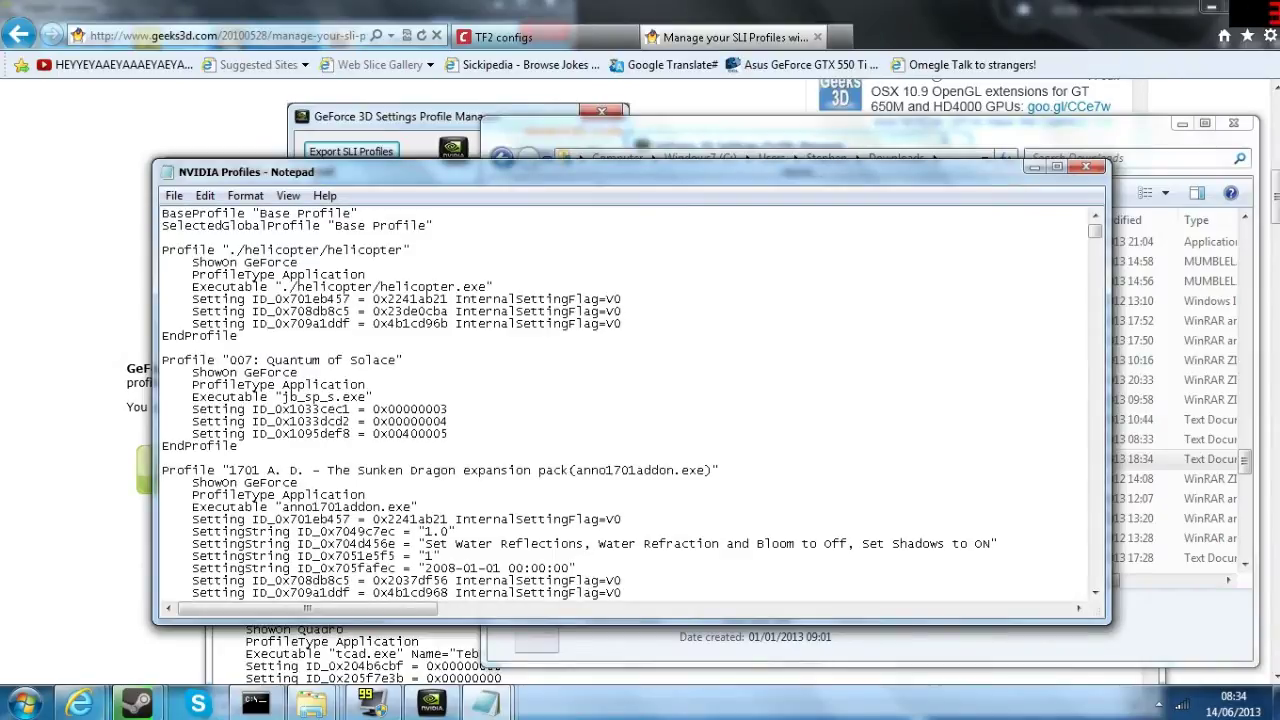
key(ctrl+f)
text(team fortress)
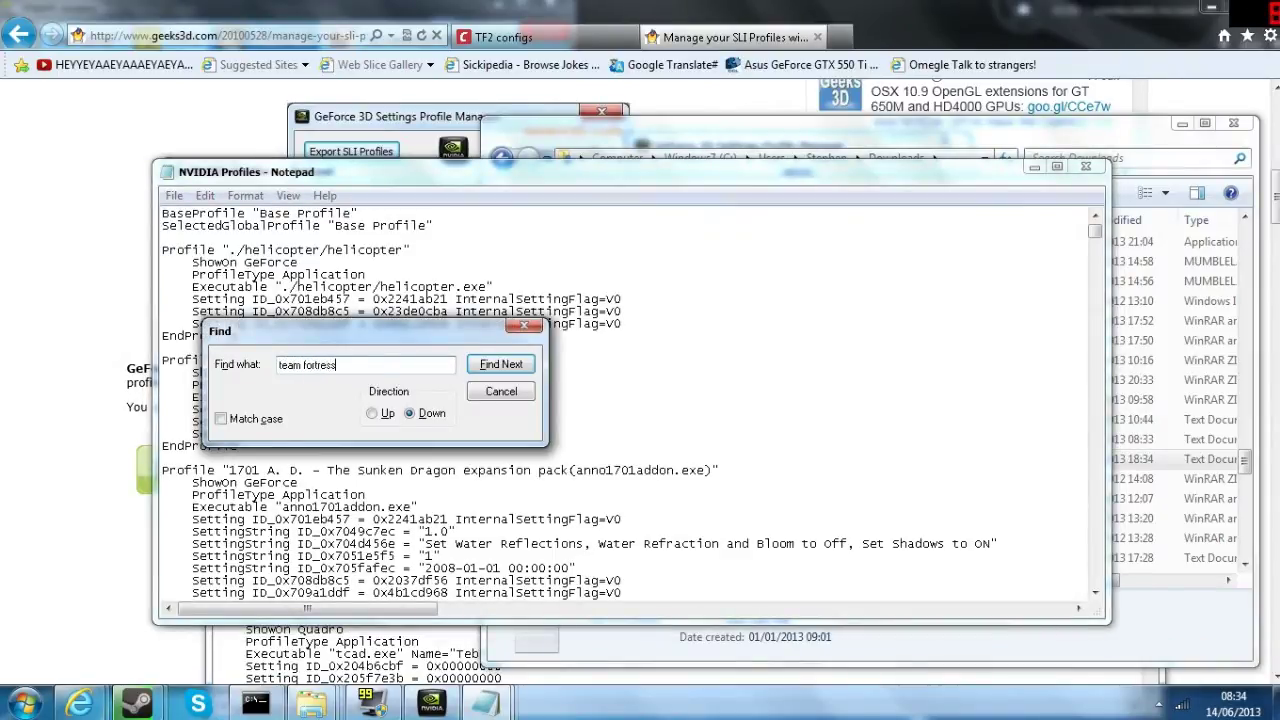
key(Return)
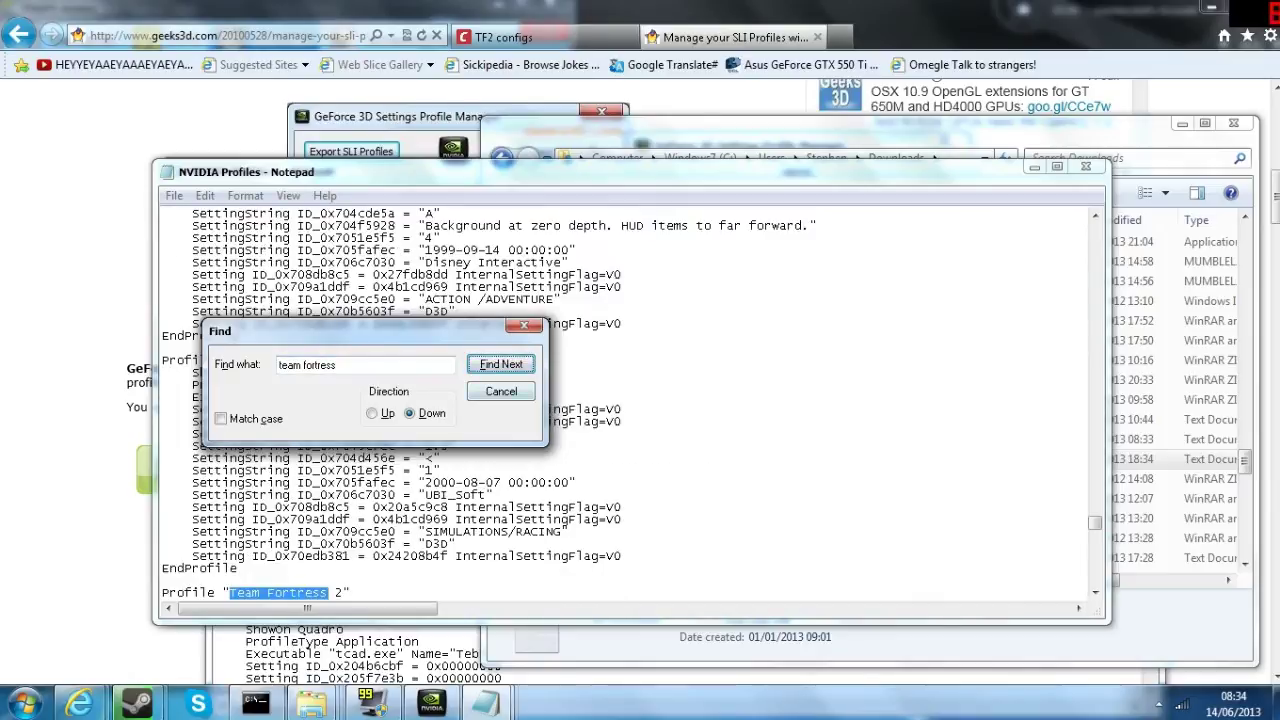
click(524, 325)
scroll(263, 437, down, 5)
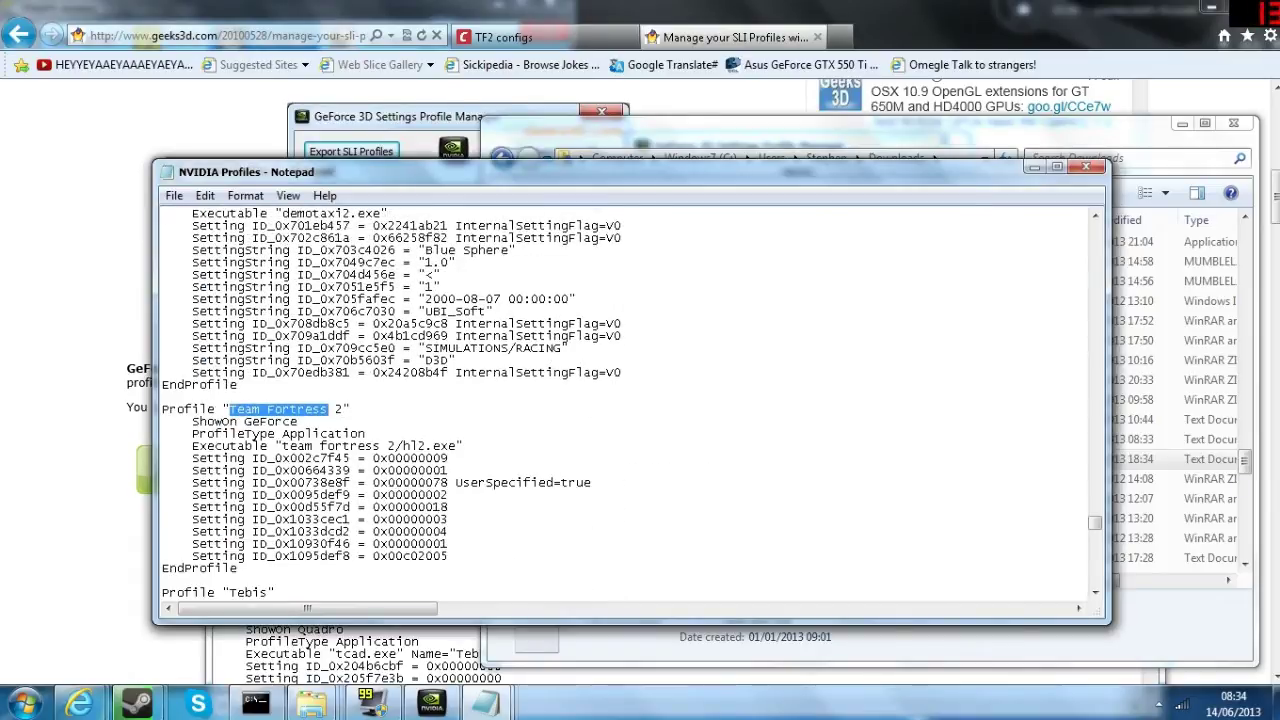
Close the NVIDIA Profiles file, the Downloads folder window and the NVIDIA Profiles 3 file.
click(1086, 166)
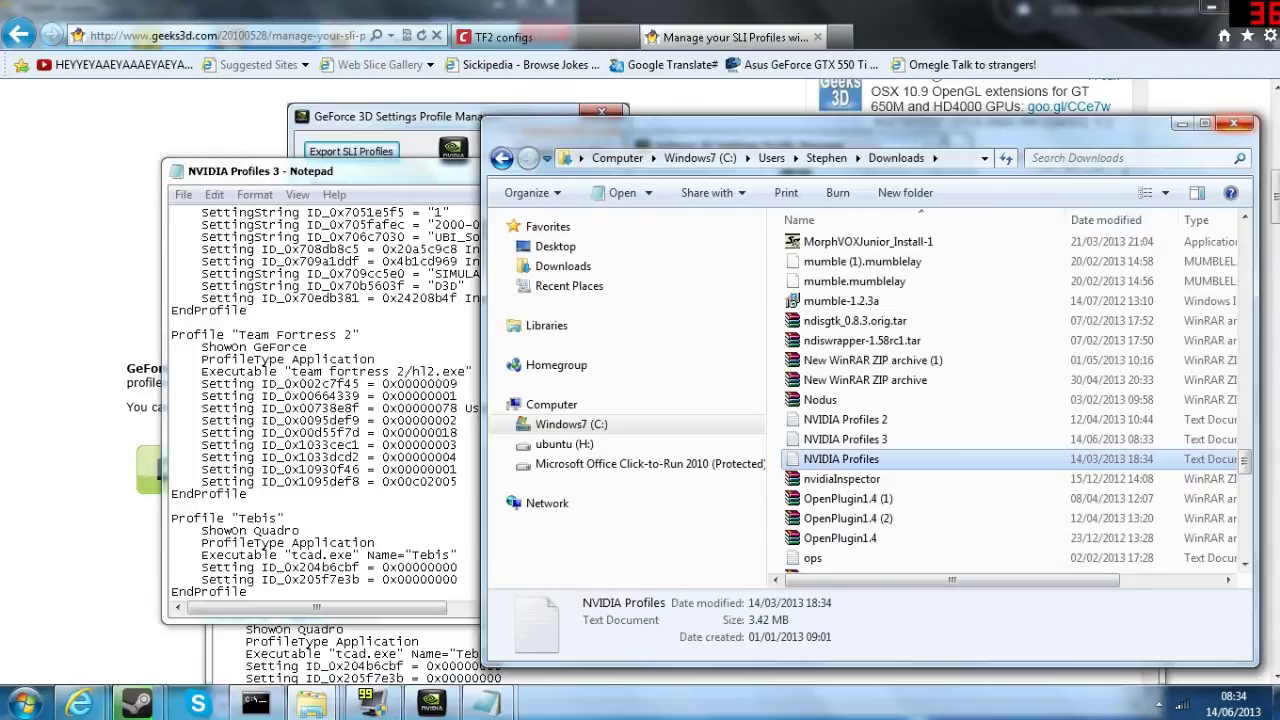
click(1233, 122)
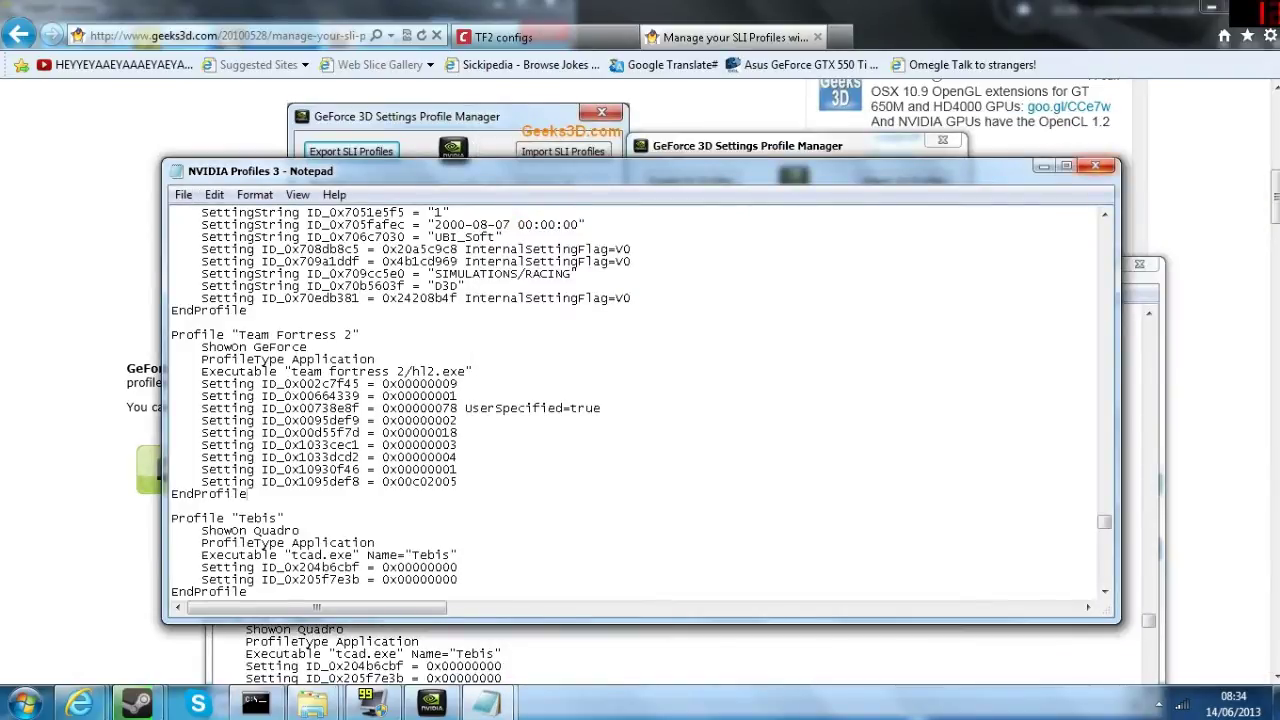
click(1097, 165)
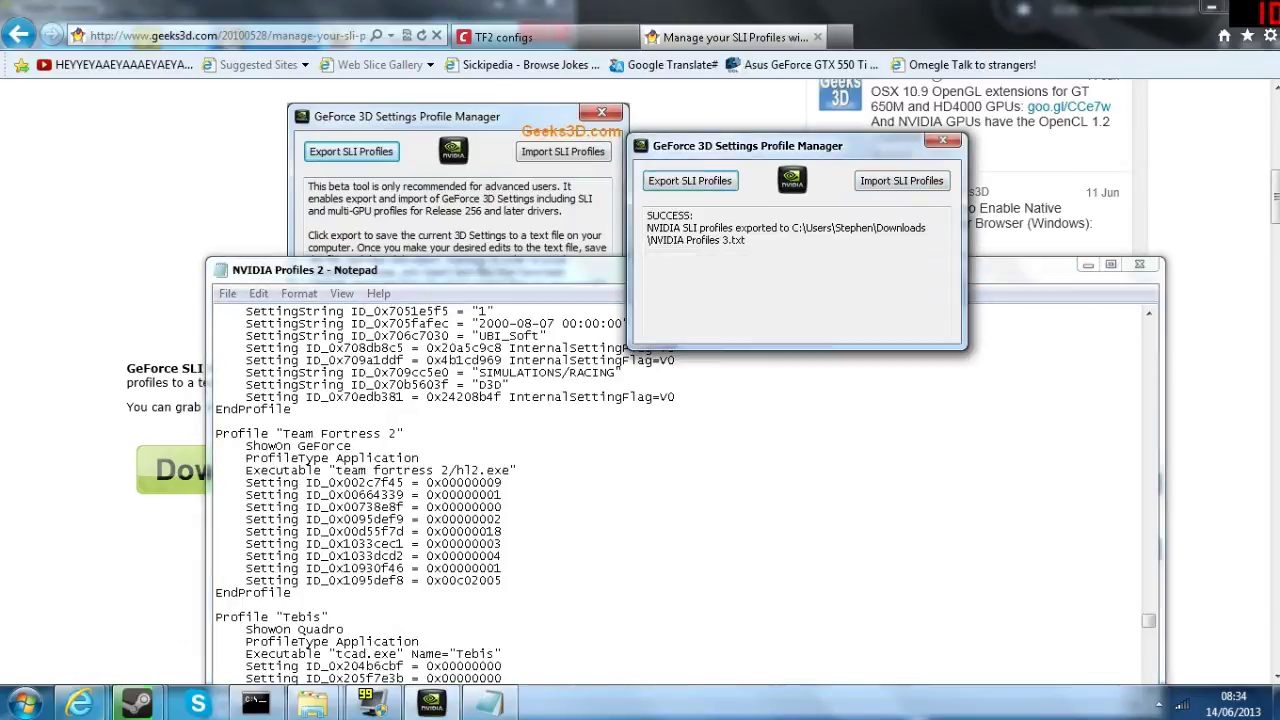
Import the SLI profiles from the NVIDIA Profiles text file in Downloads and close NVIDIA Profiles 2.
click(901, 180)
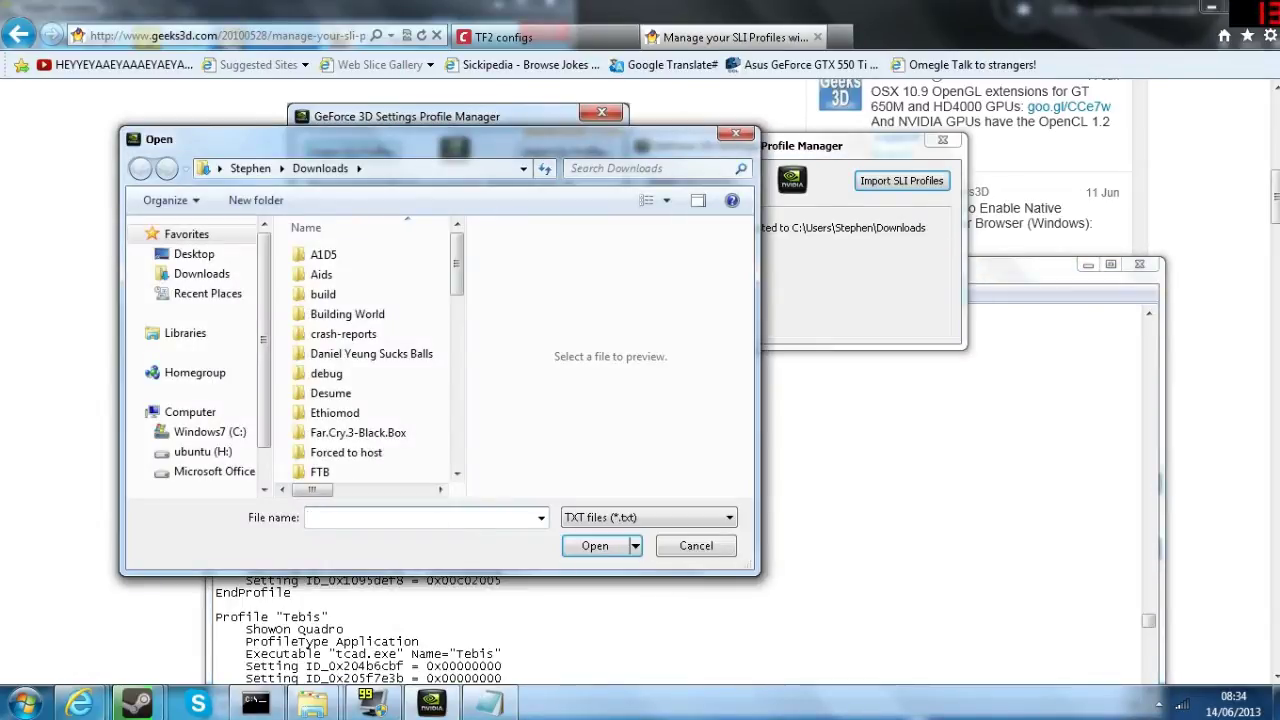
scroll(370, 360, down, 20)
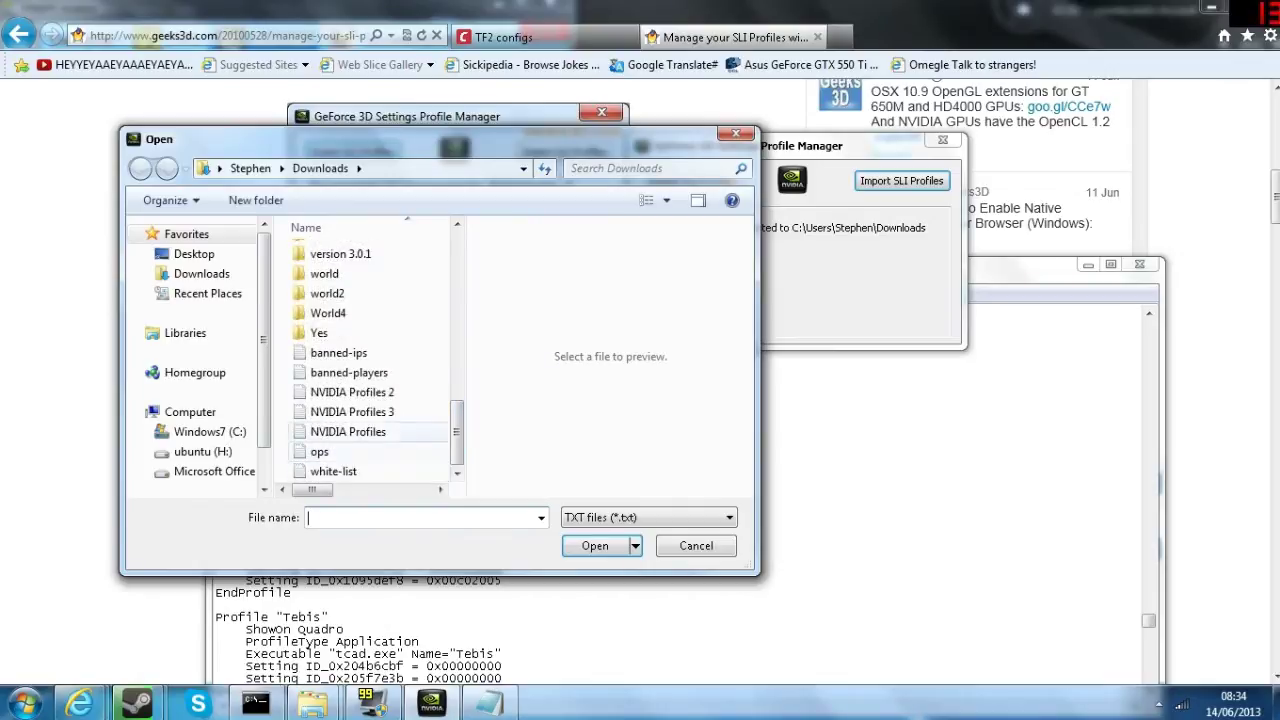
click(348, 432)
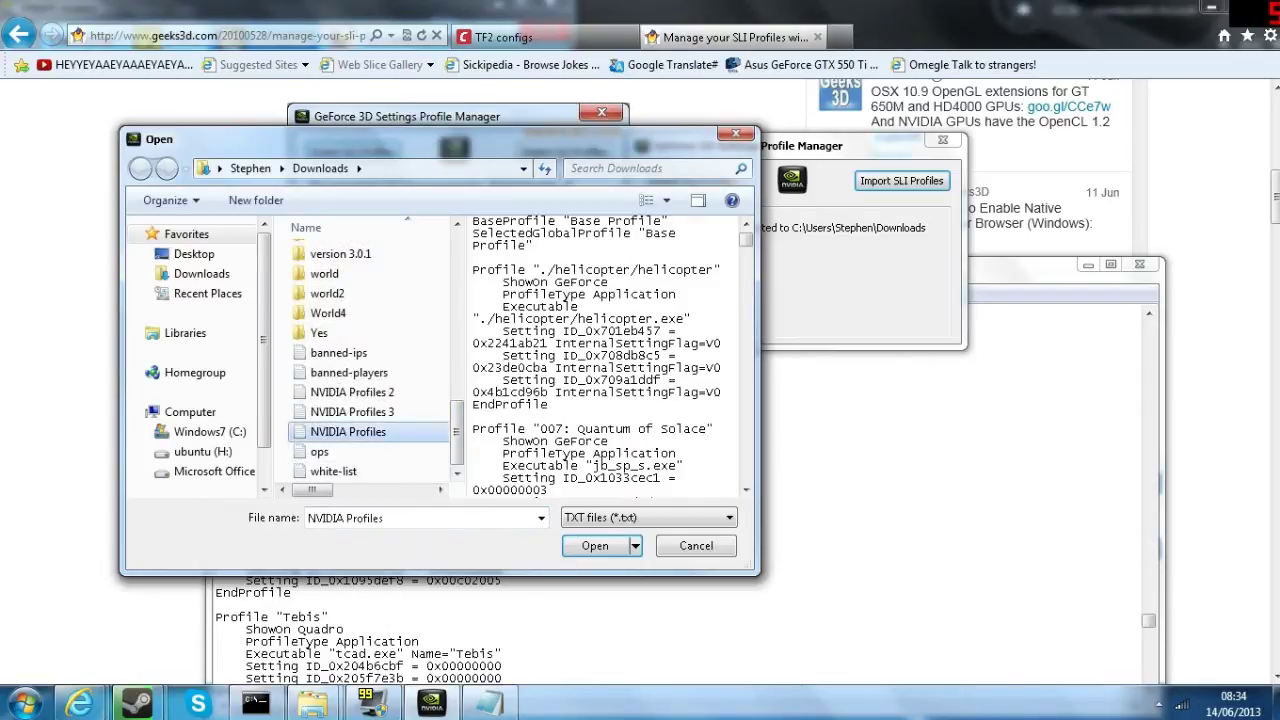
click(595, 545)
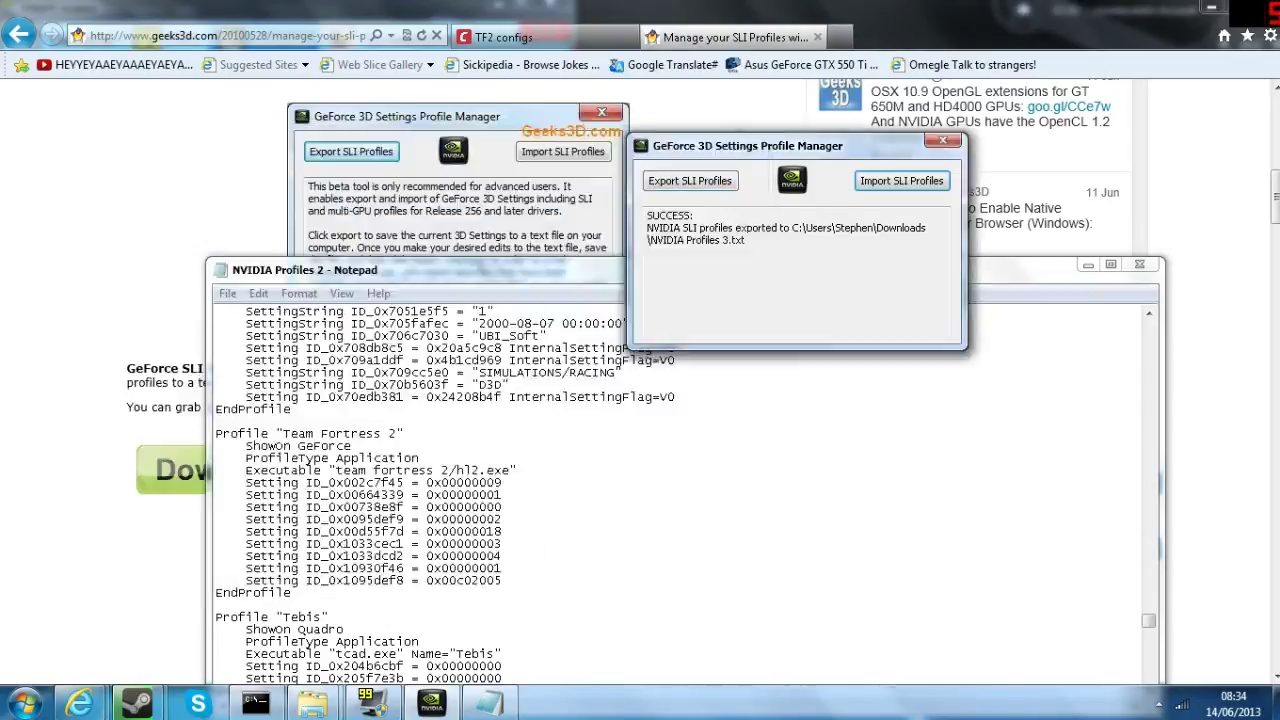
drag(739, 241, 649, 229)
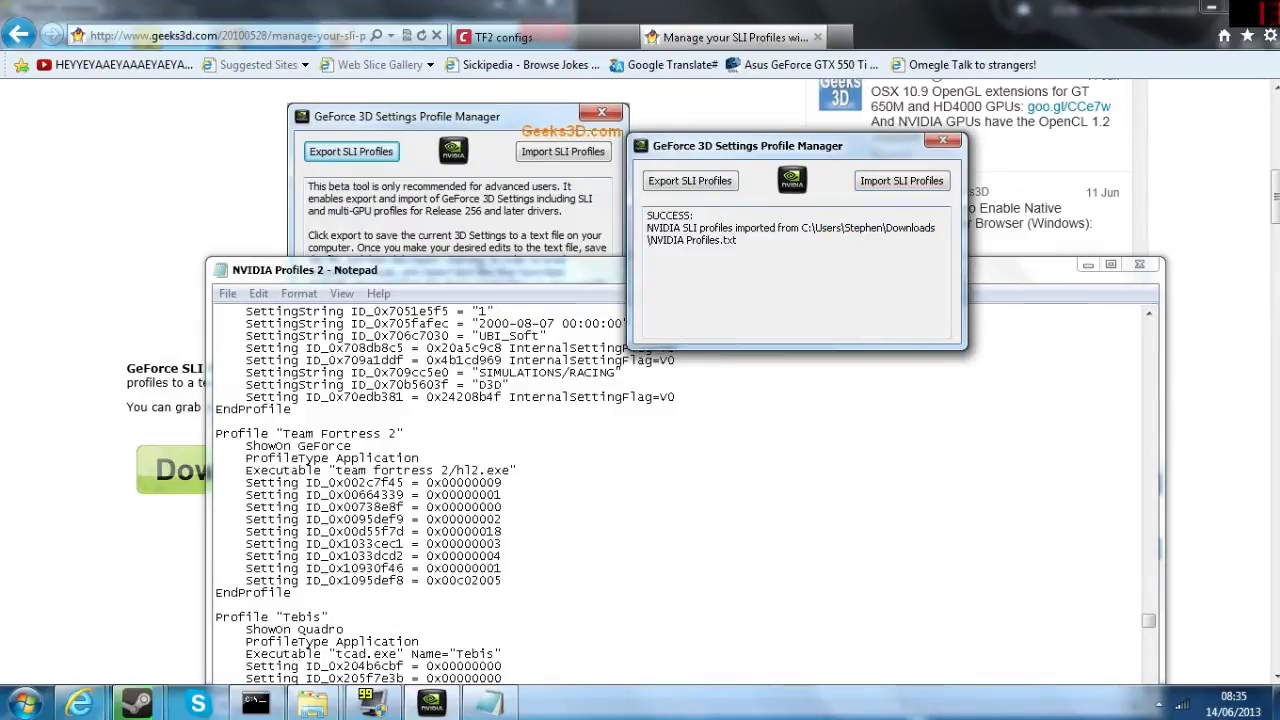
click(336, 665)
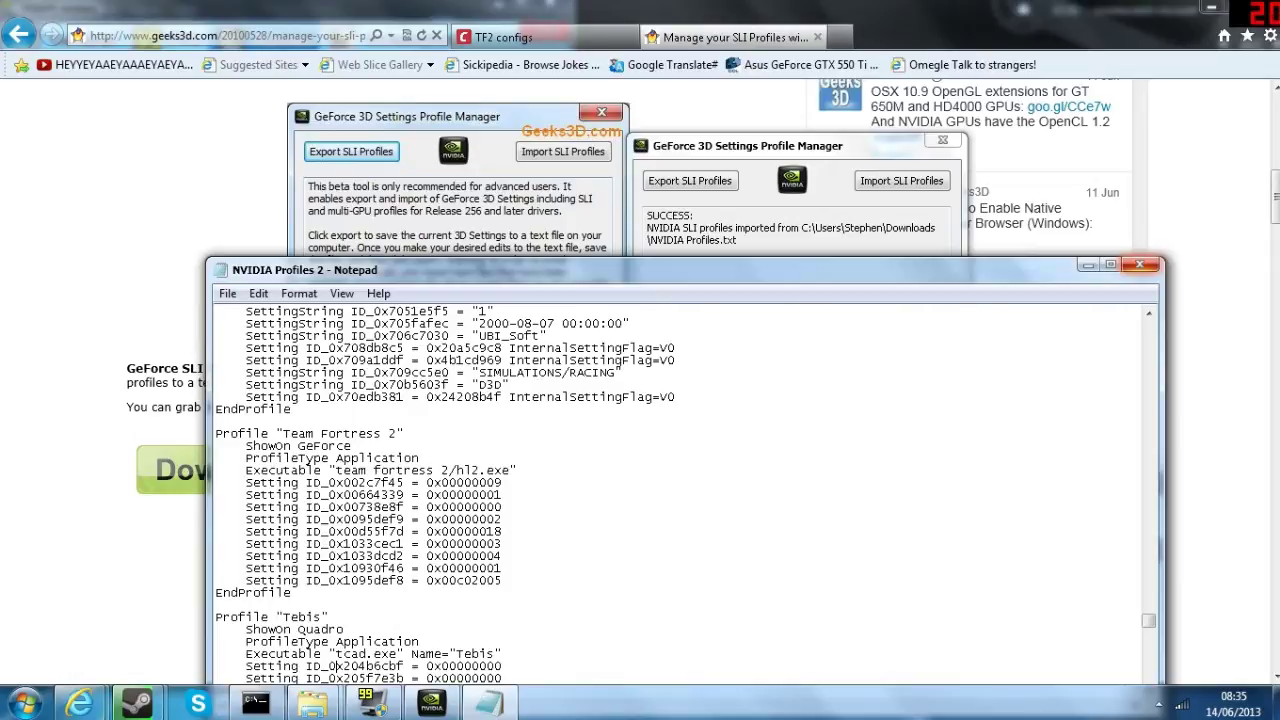
click(1140, 264)
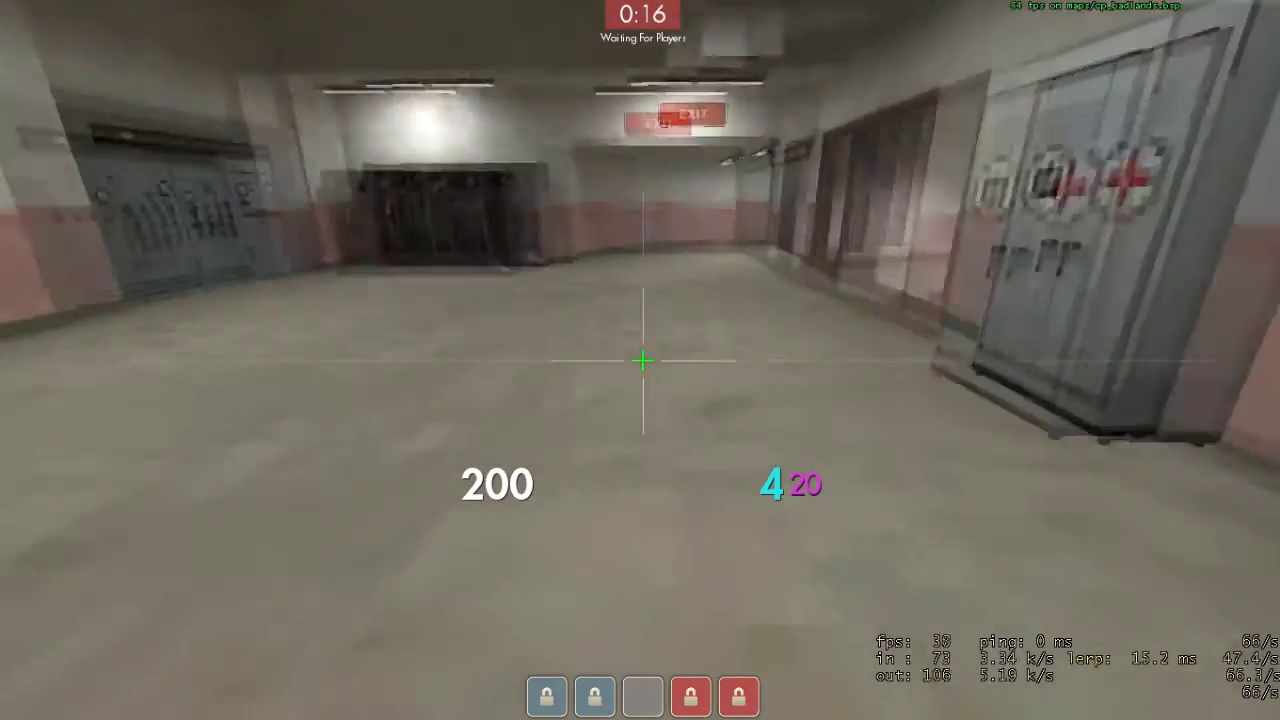
key(2)
key(1)
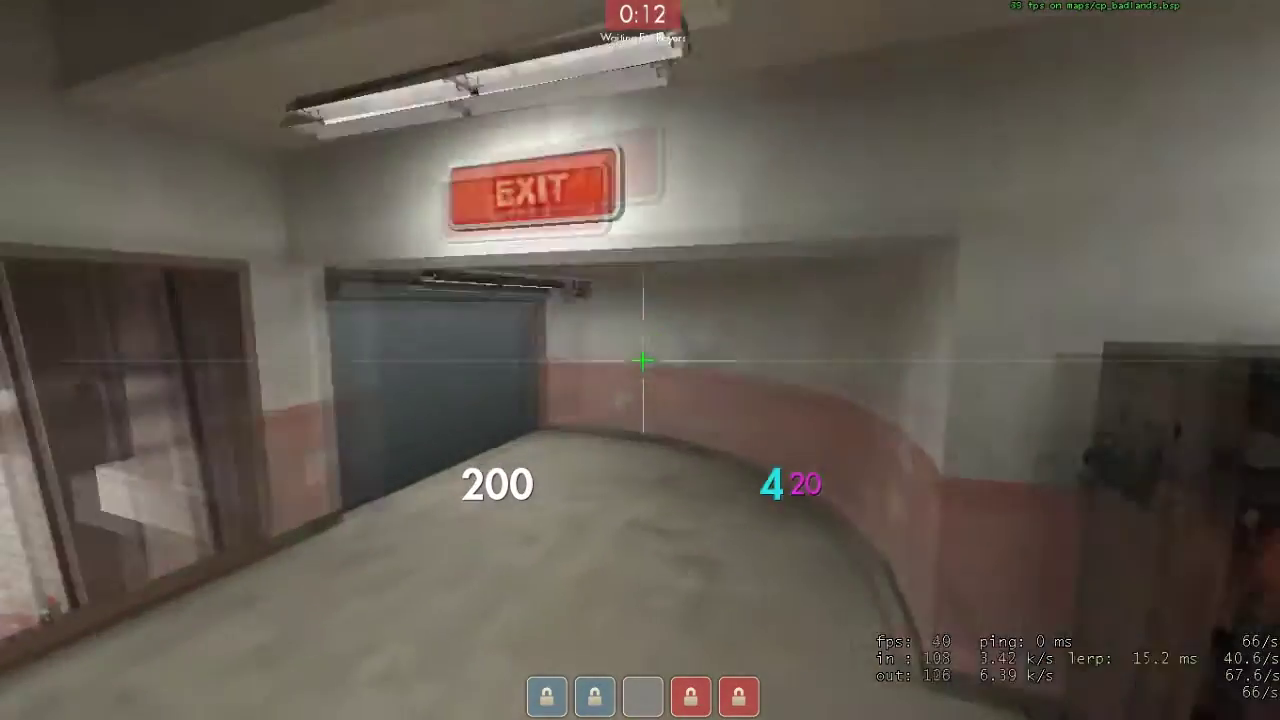
key(Tab)
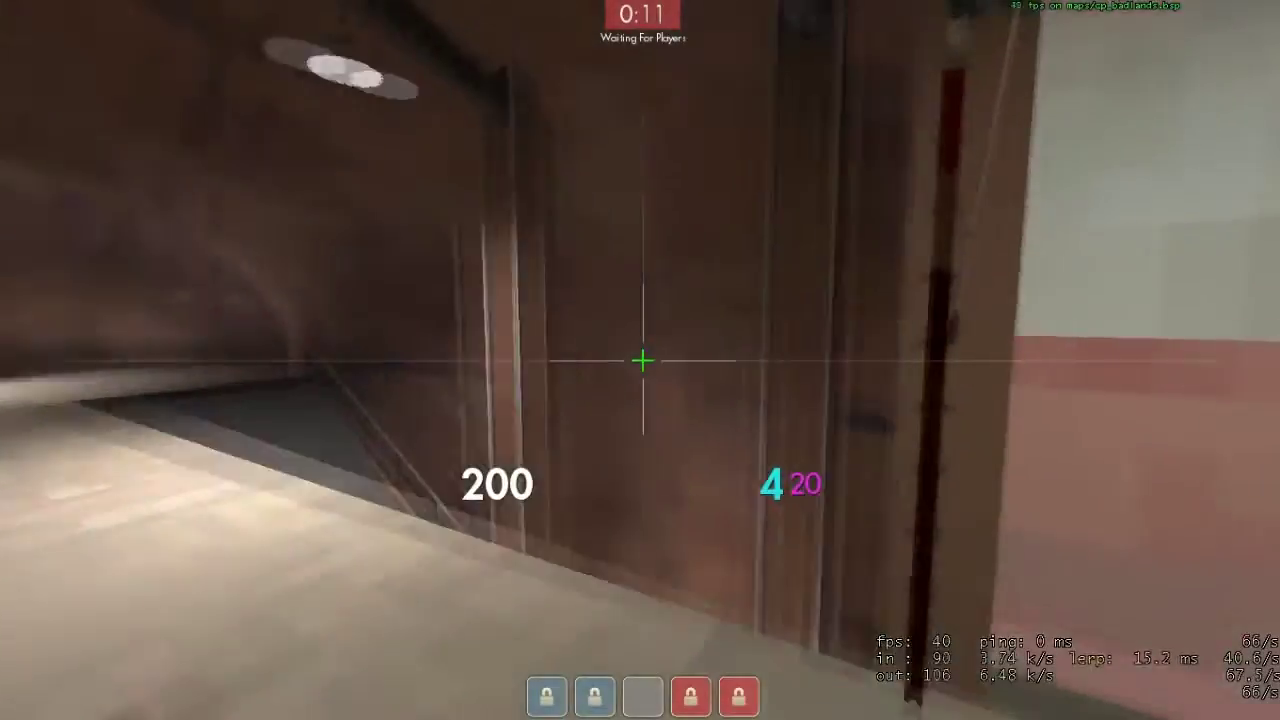
click(643, 360)
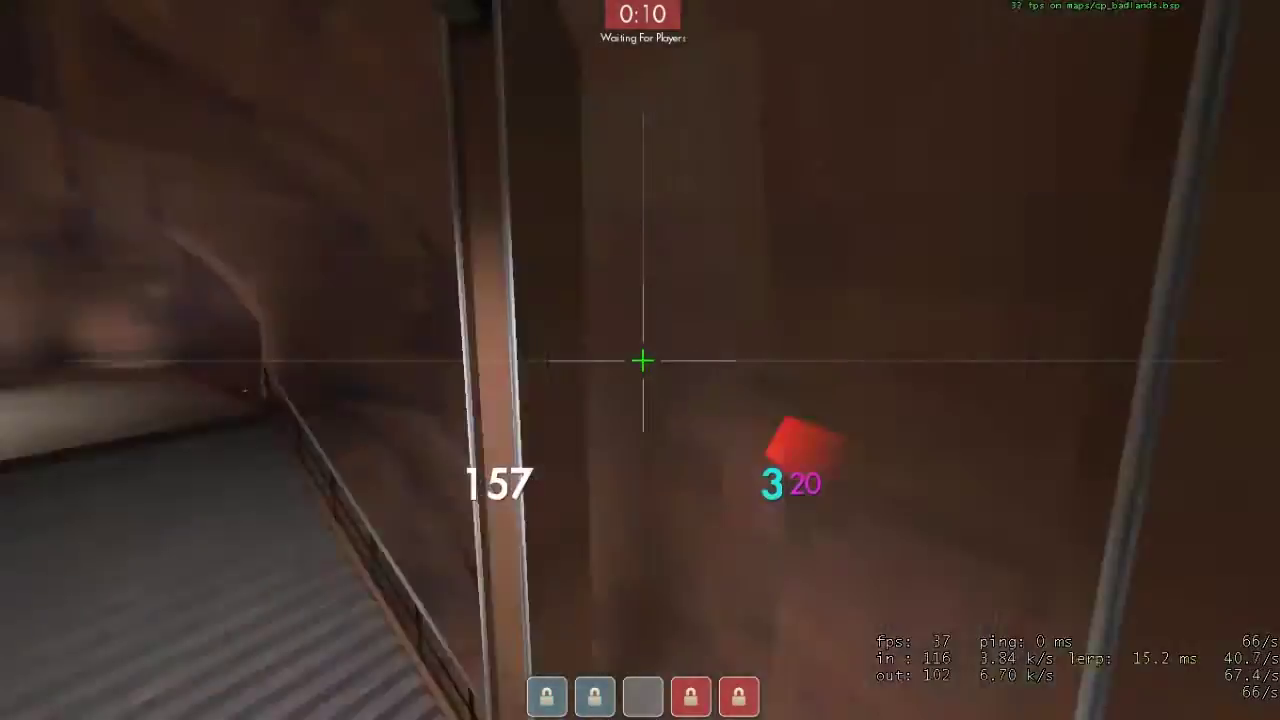
key(2)
key(1)
key(3)
key(1)
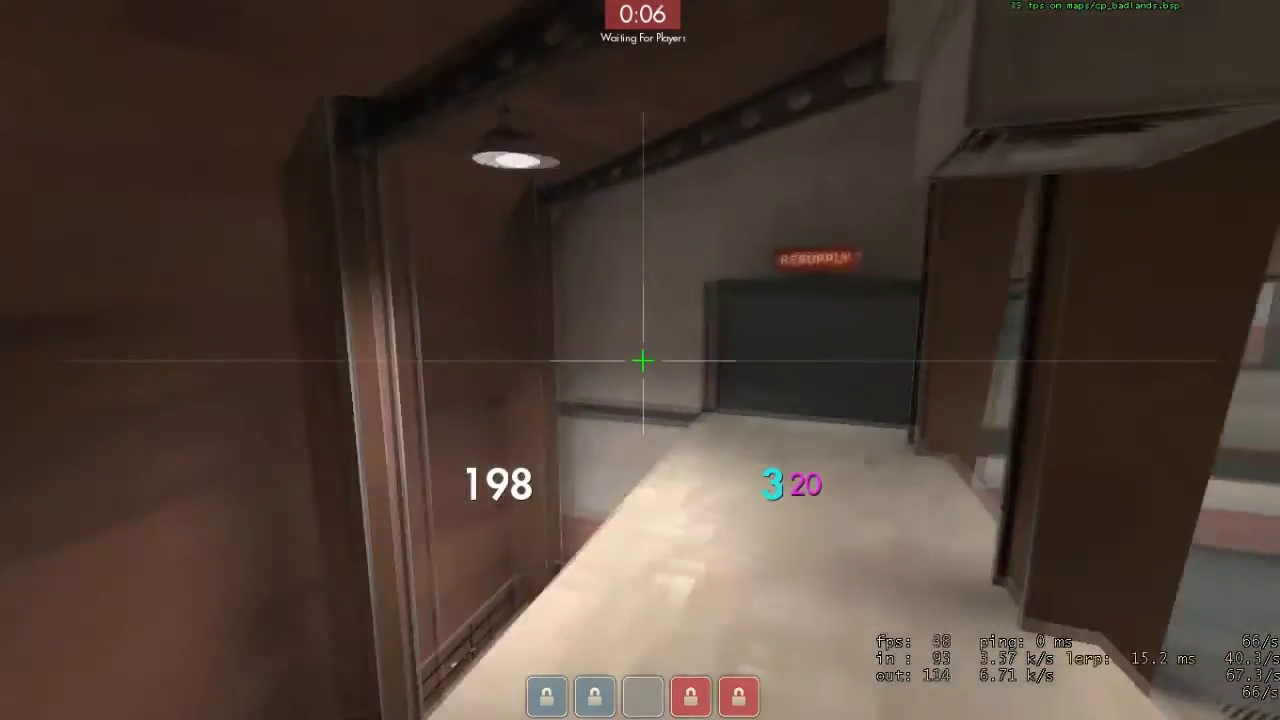
key(w)
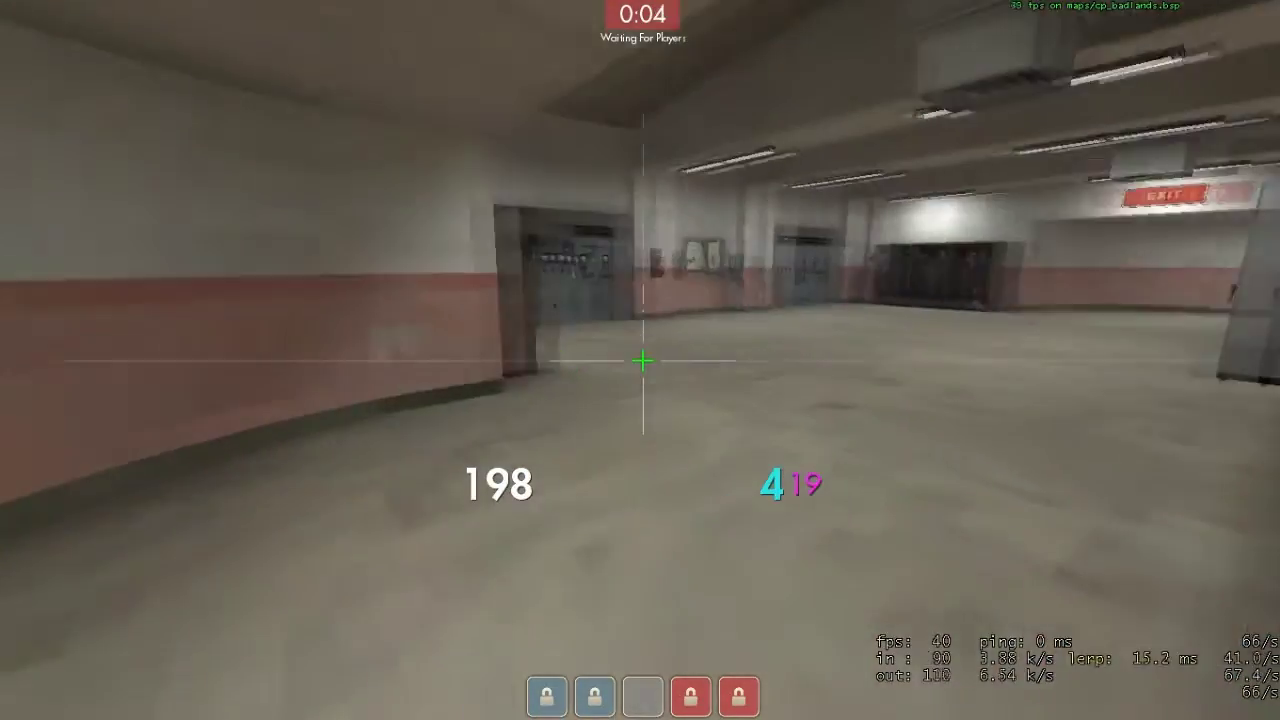
key(2)
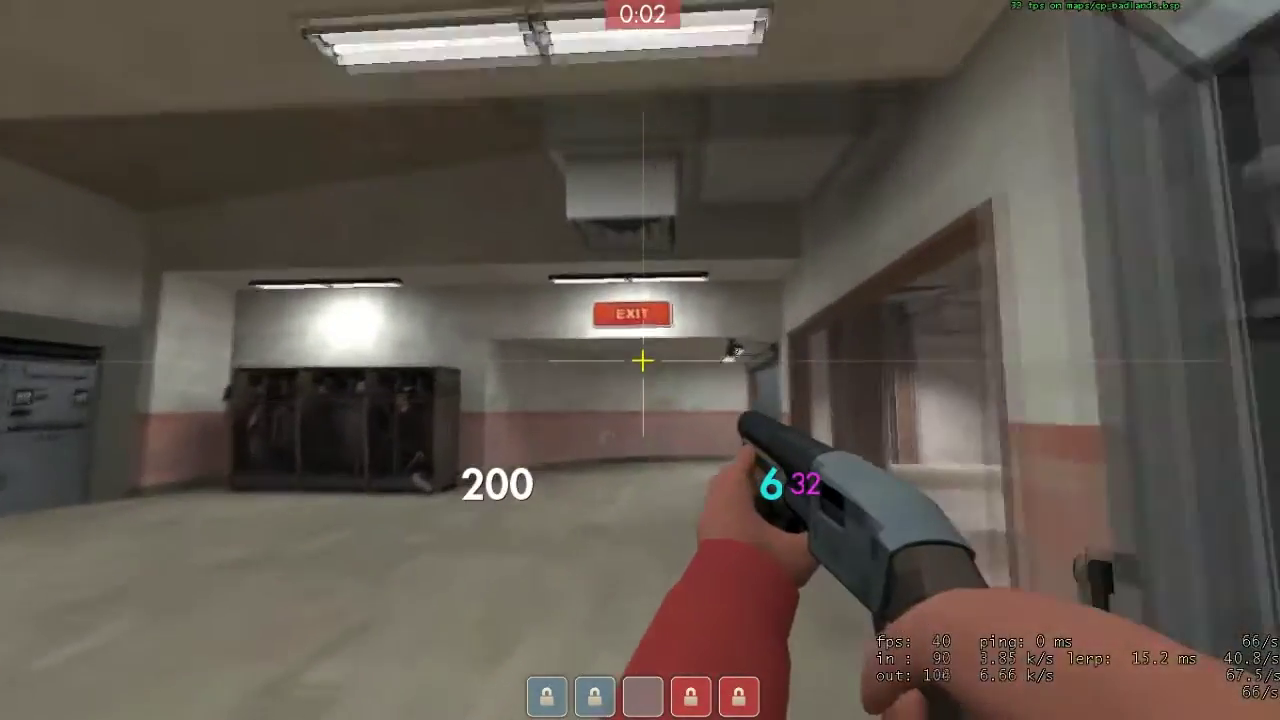
key(w)
Edit the Spray logo key binding in the keyboard options and spray the logo on the wall beside the resupply locker.
key(grave)
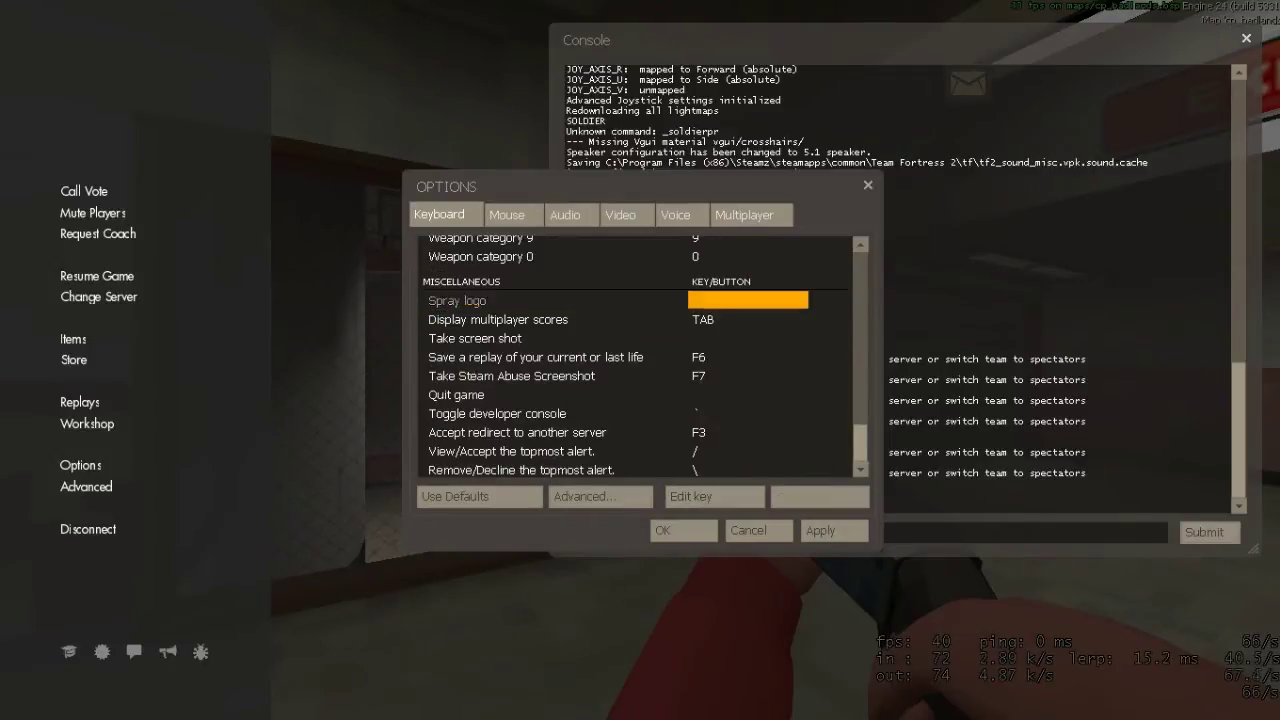
key(Escape)
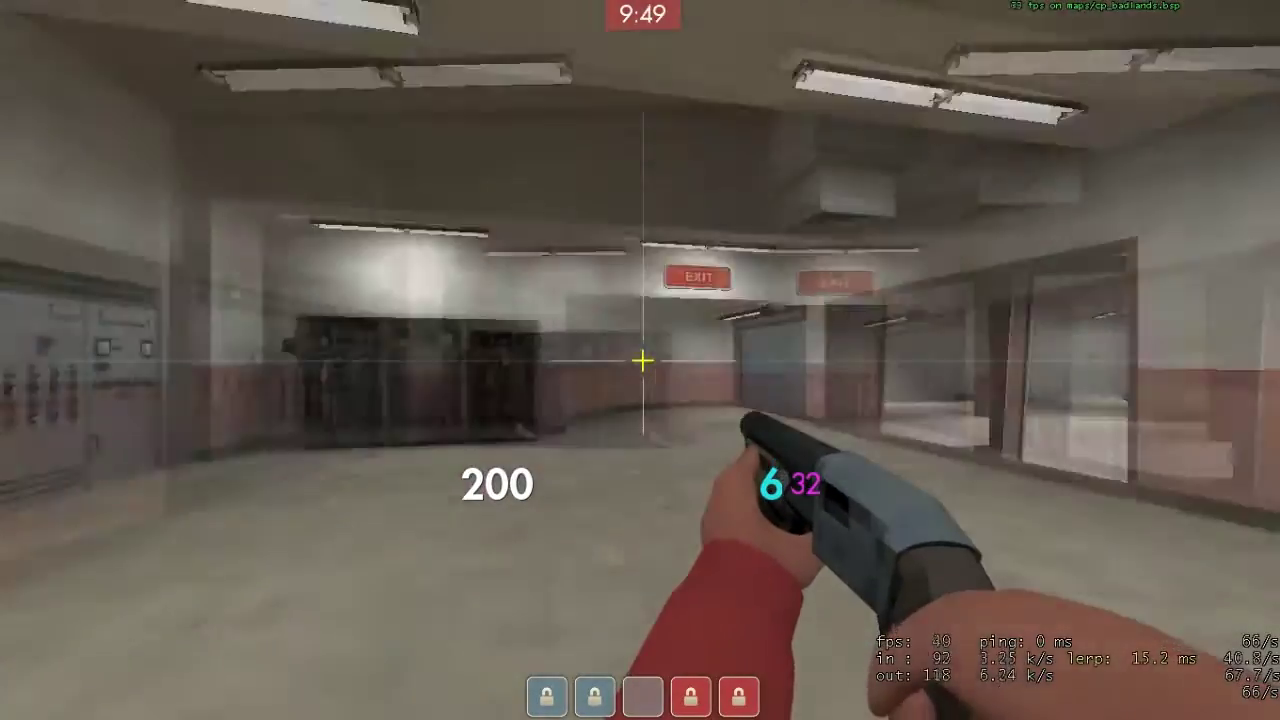
key(w)
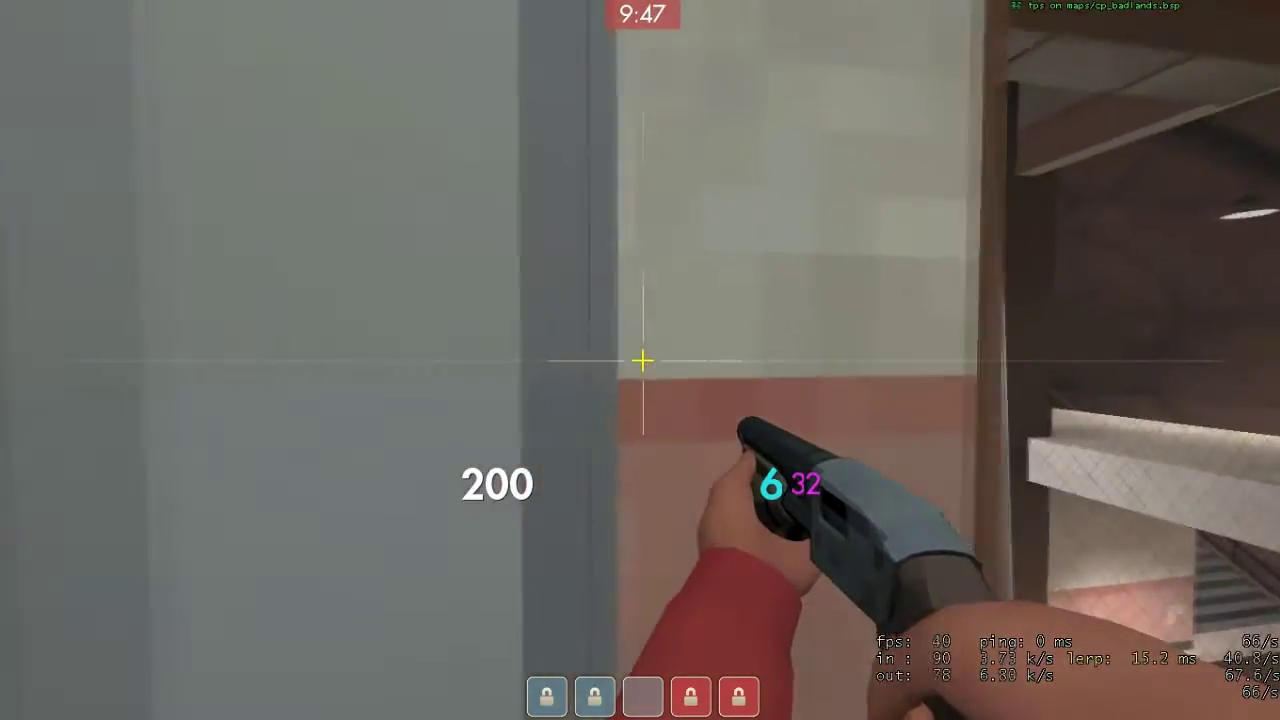
key(t)
key(s)
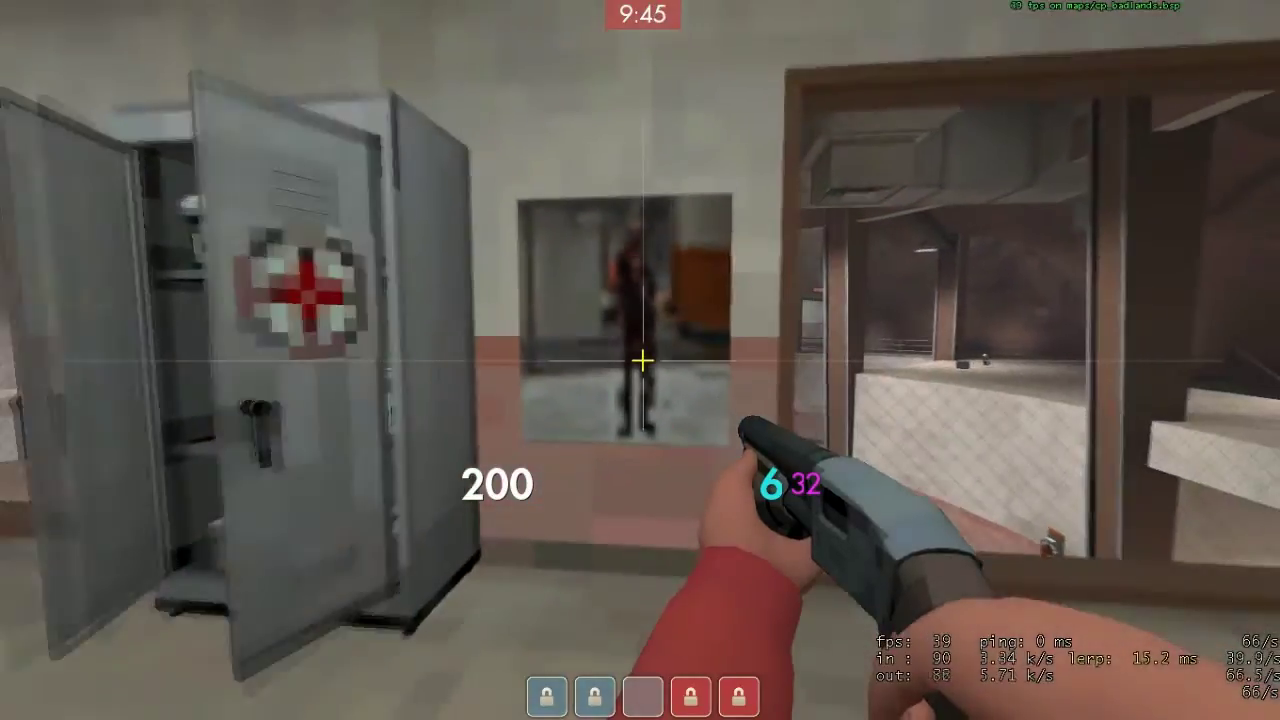
key(w)
key(s)
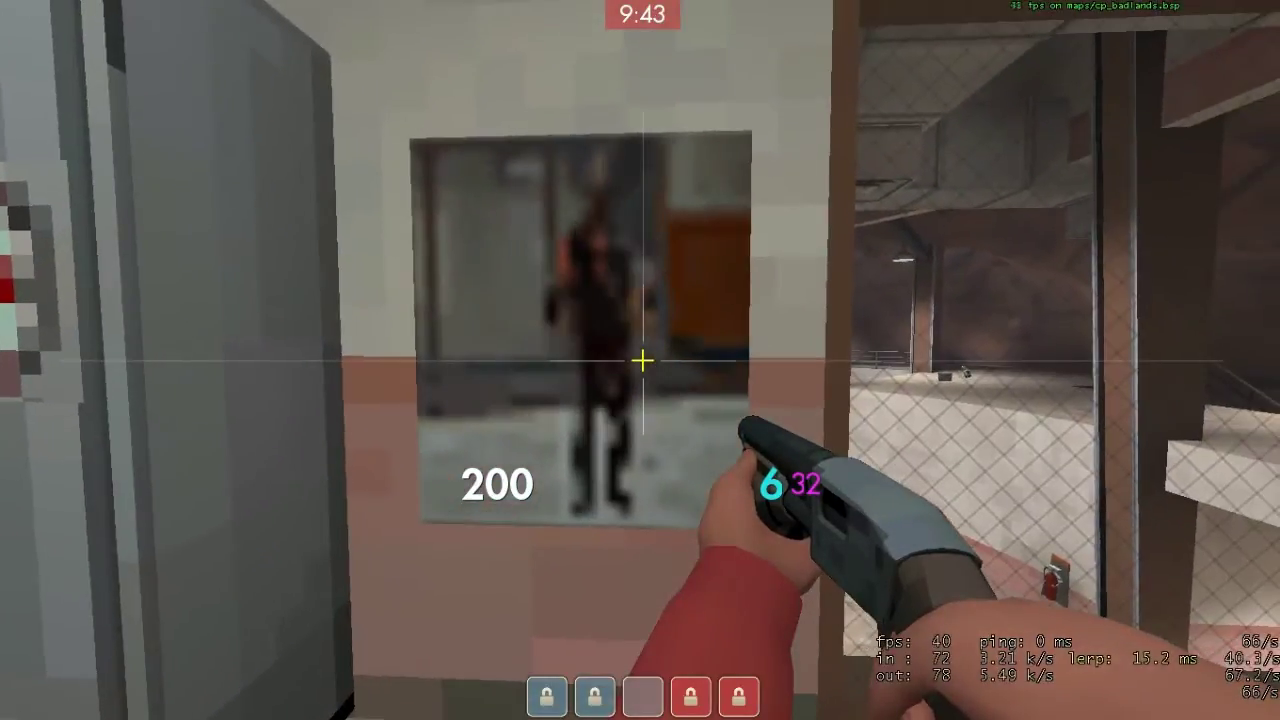
key(w)
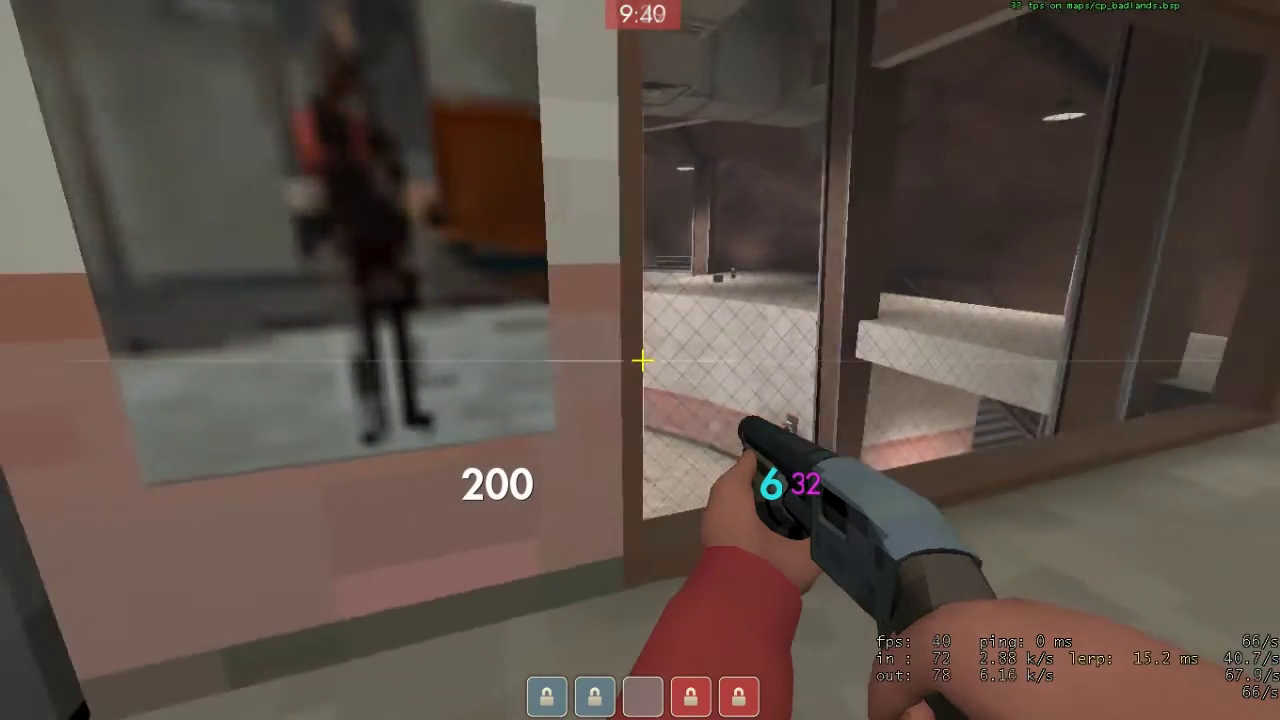
key(a)
key(d)
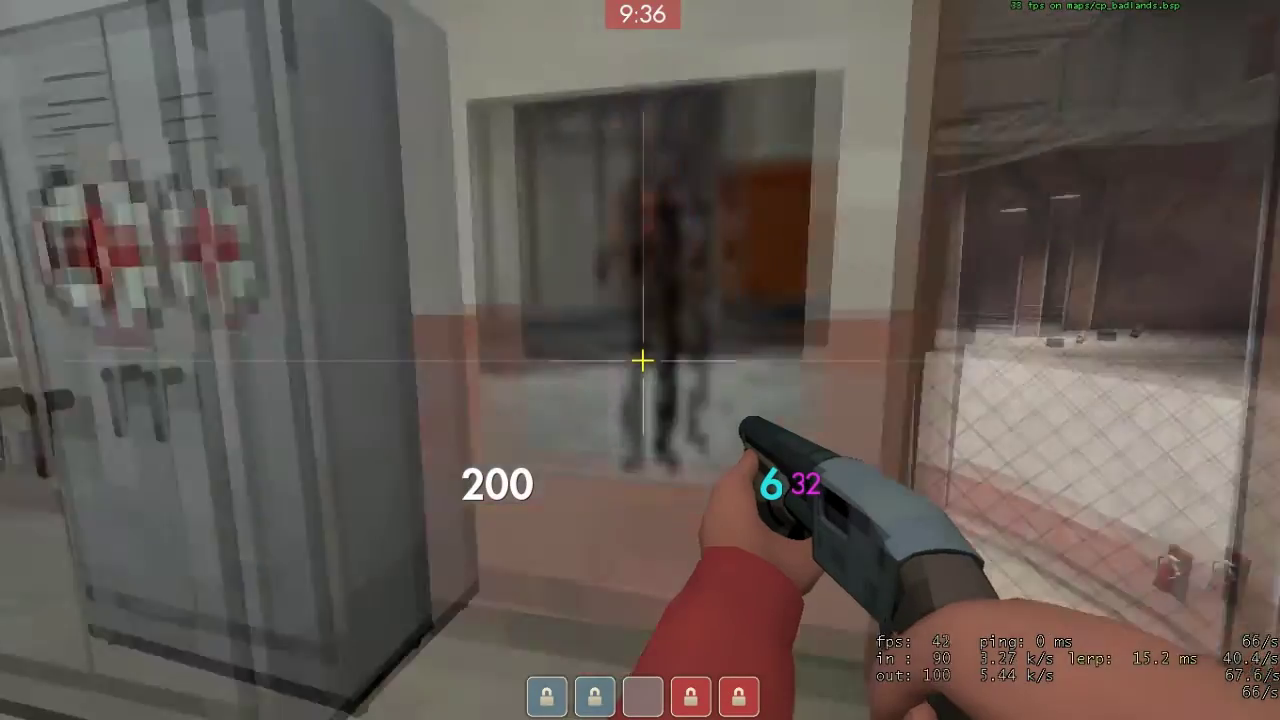
key(g)
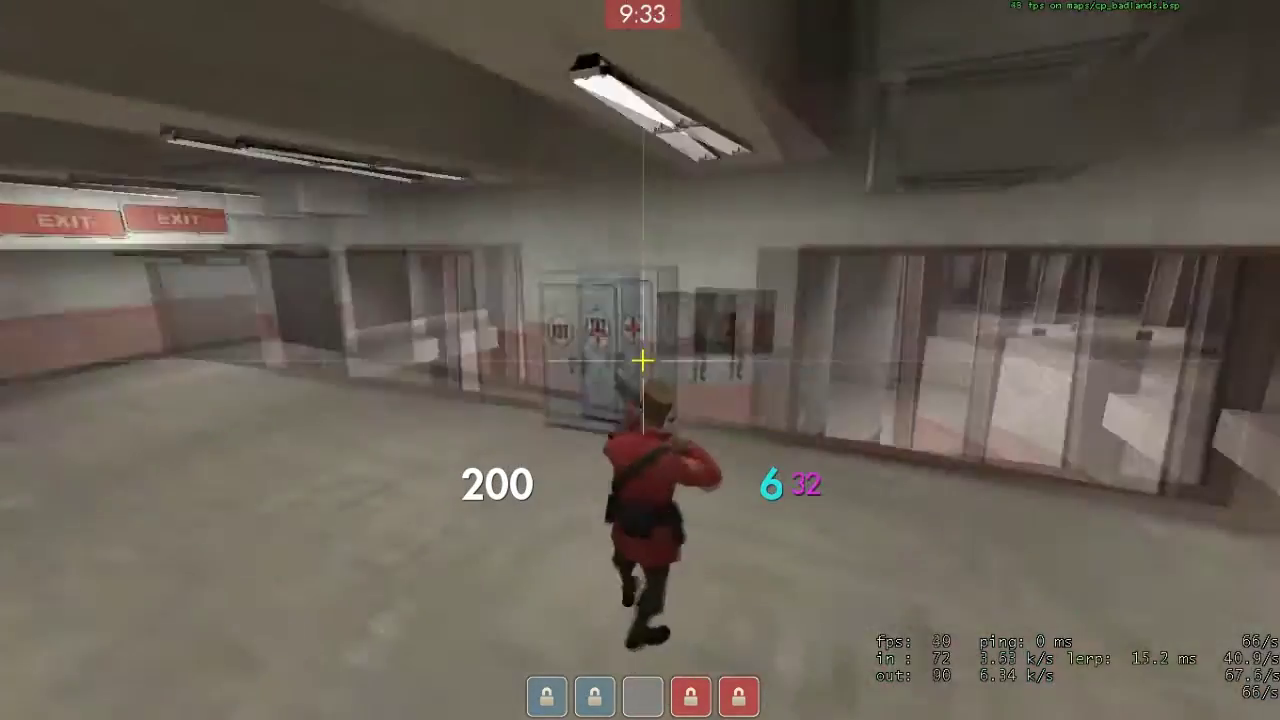